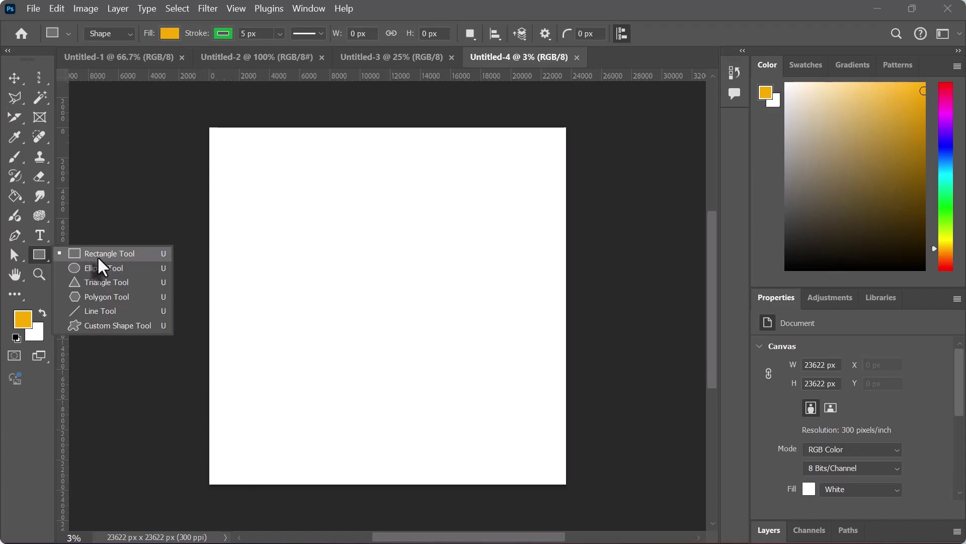
Draw a maroon-filled rectangle about 13603 × 9130 px in the upper middle of the canvas with the Rectangle tool.
{"action": "left_click", "coordinate": [98, 258]}
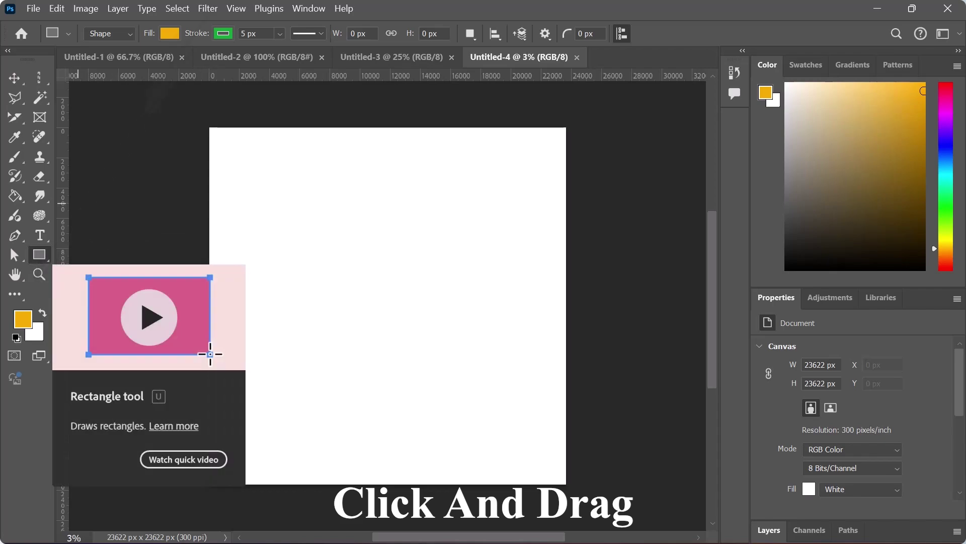
{"action": "left_click", "coordinate": [170, 34]}
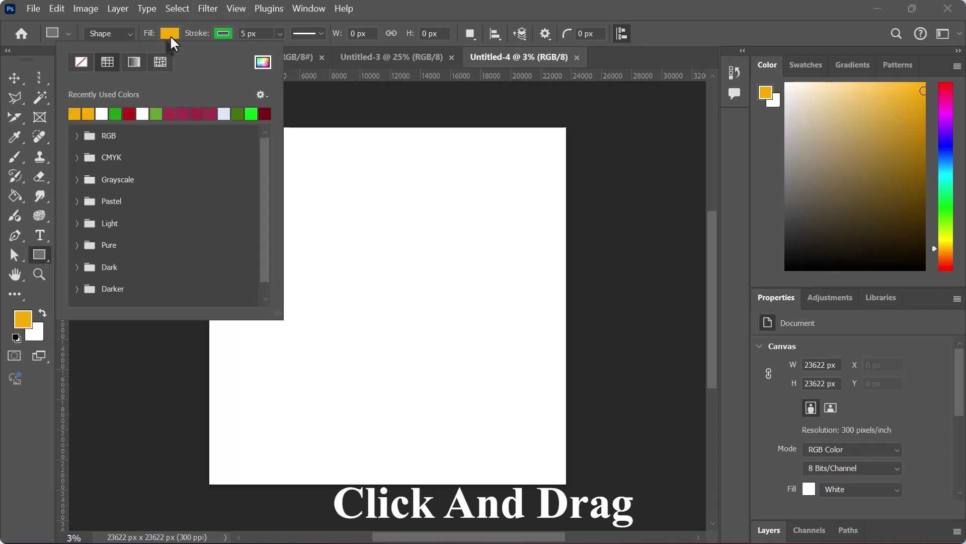
{"action": "left_click", "coordinate": [155, 114]}
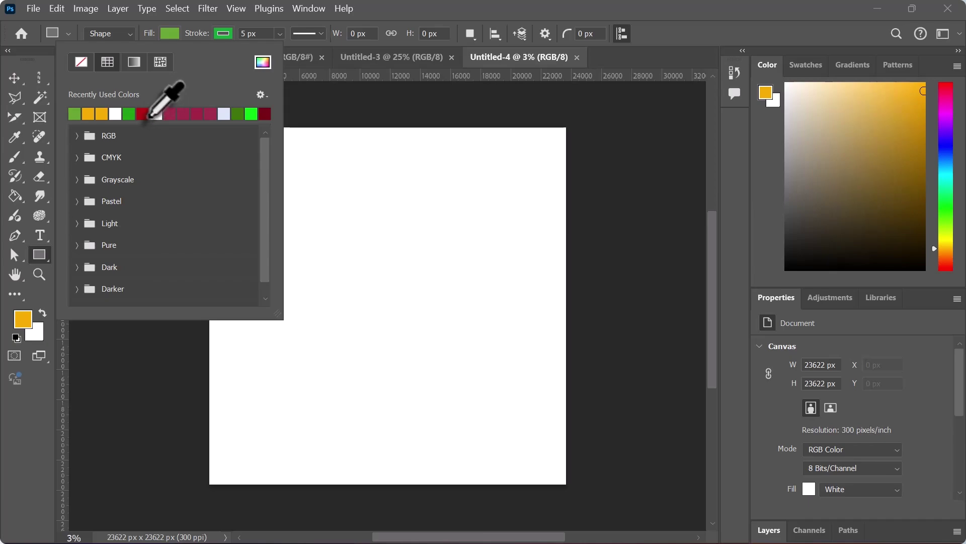
{"action": "left_click", "coordinate": [143, 115]}
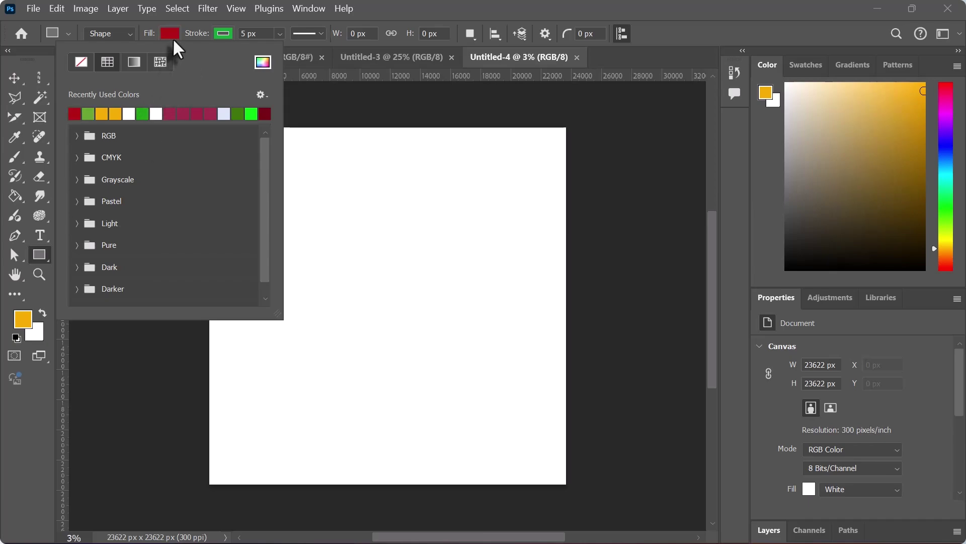
{"action": "left_click", "coordinate": [173, 115]}
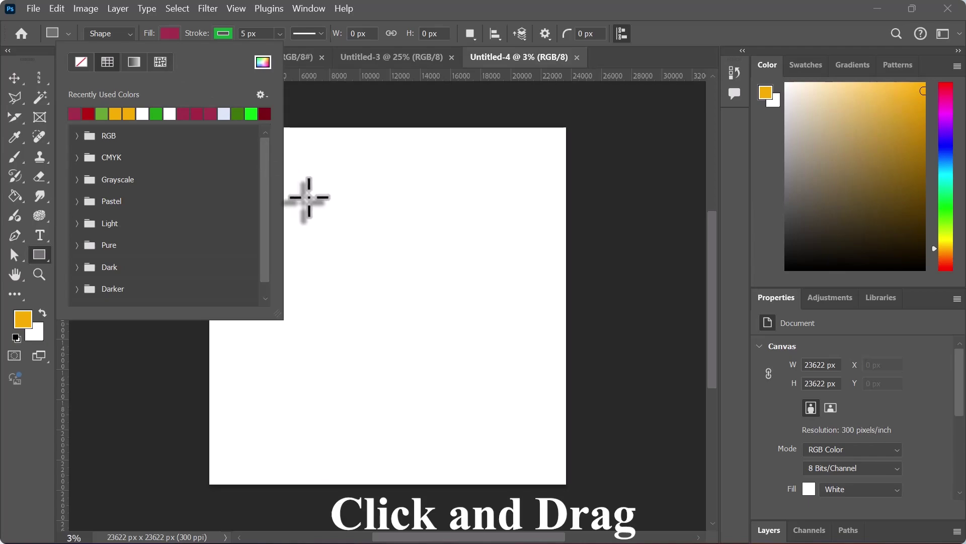
{"action": "left_click_drag", "start_coordinate": [295, 188], "coordinate": [499, 326]}
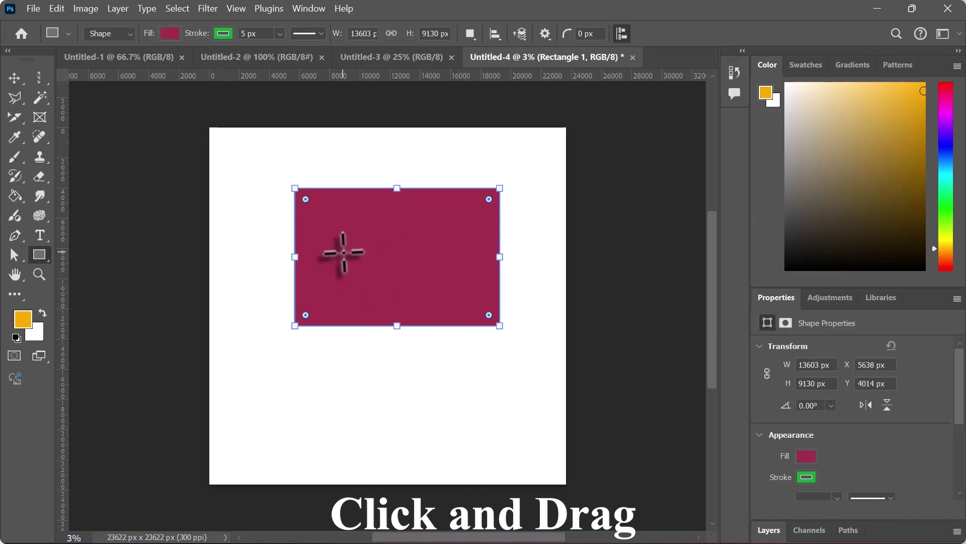
{"action": "left_click", "coordinate": [15, 78]}
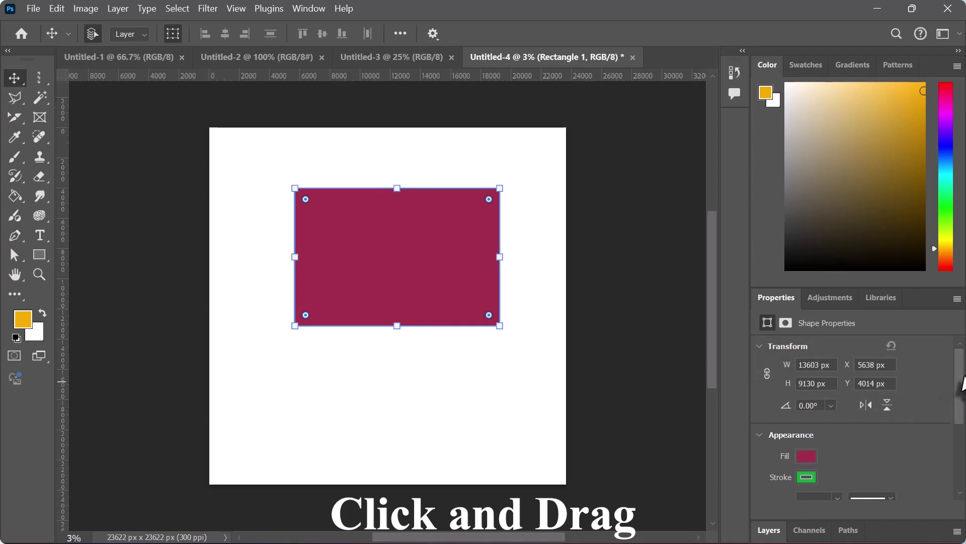
Set the rectangle's width first to 1000 px and finally to 10000 px.
{"action": "mouse_move", "coordinate": [961, 383]}
{"action": "left_mouse_down"}
{"action": "mouse_move", "coordinate": [962, 391]}
{"action": "mouse_move", "coordinate": [962, 377]}
{"action": "left_mouse_up"}
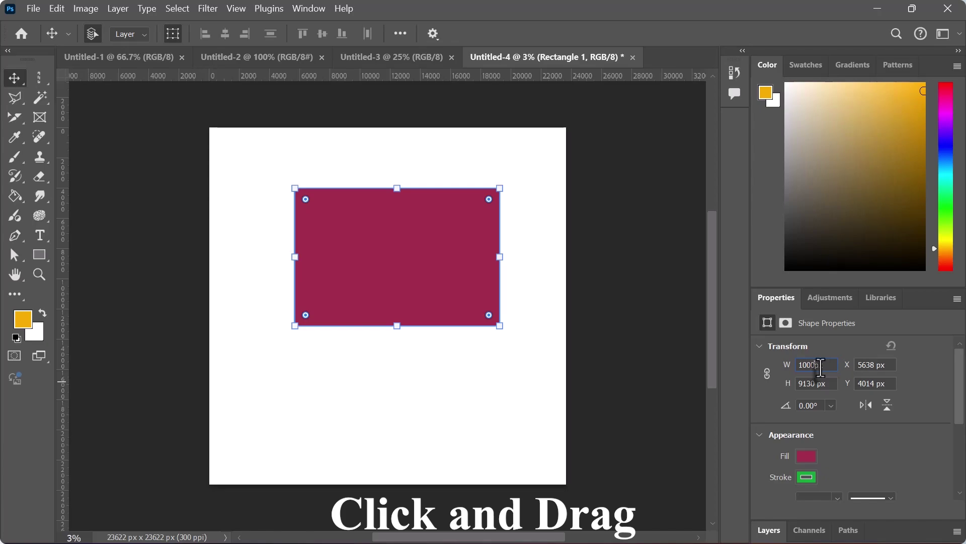
{"action": "key", "text": "Return"}
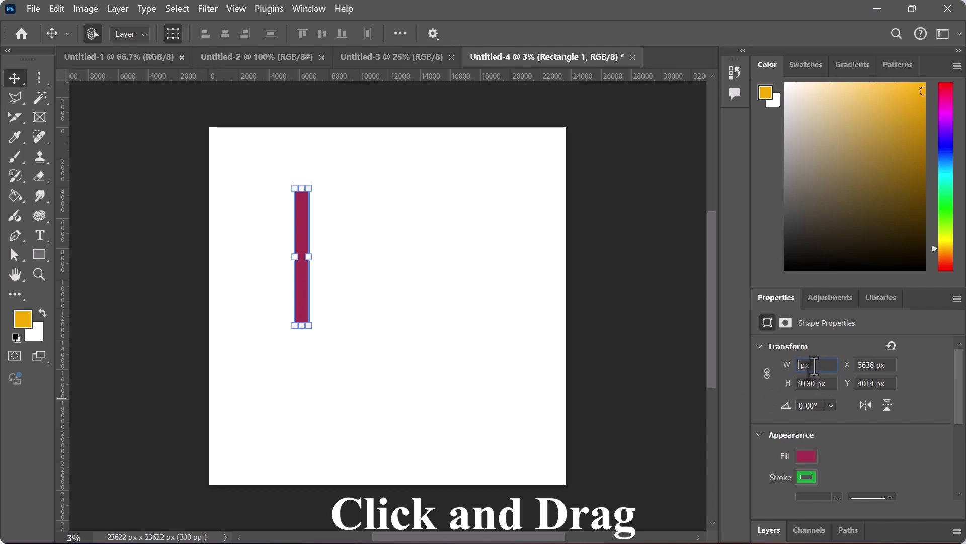
{"action": "type", "text": "00"}
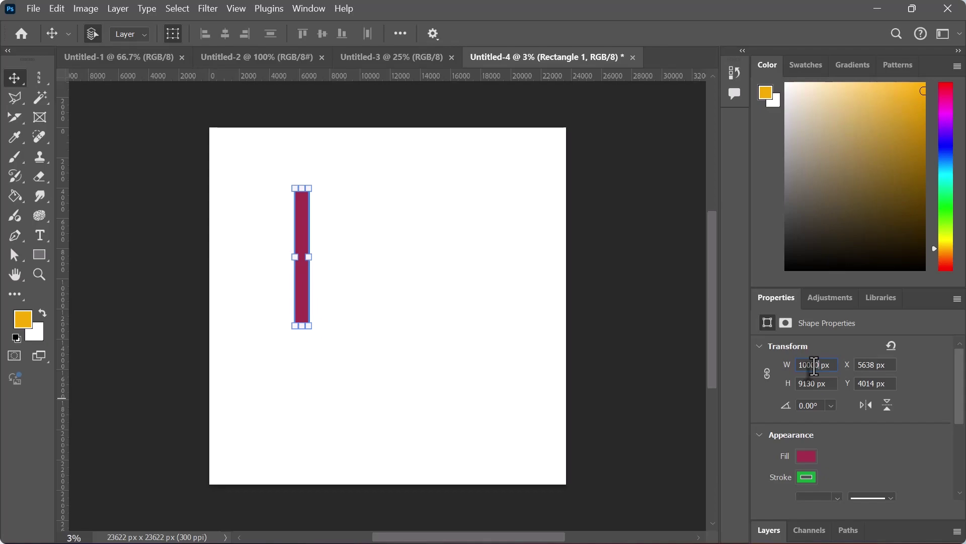
{"action": "type", "text": "0"}
{"action": "key", "text": "Return"}
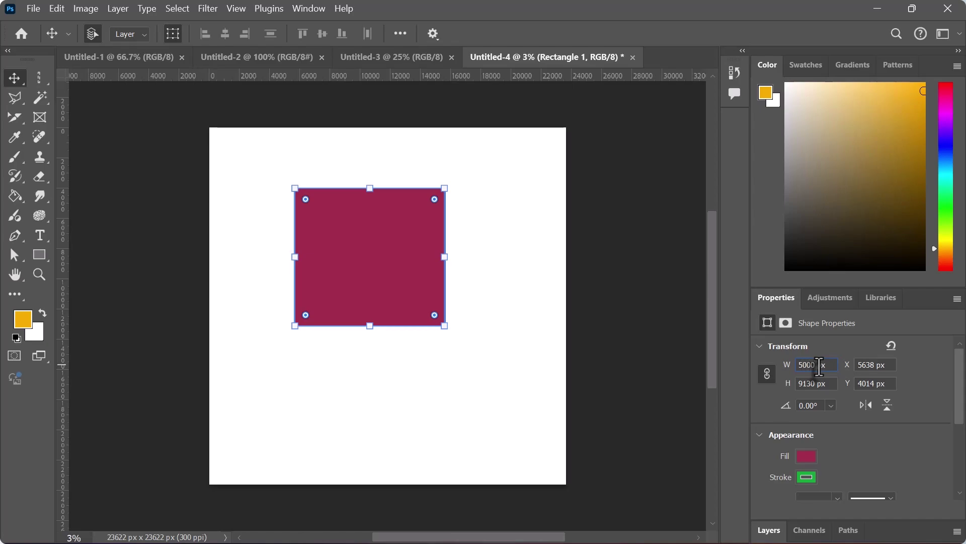
Scale the rectangle proportionally to a width of 5000 px, and set its height to 10000 px with the proportions unlinked.
{"action": "key", "text": "Return"}
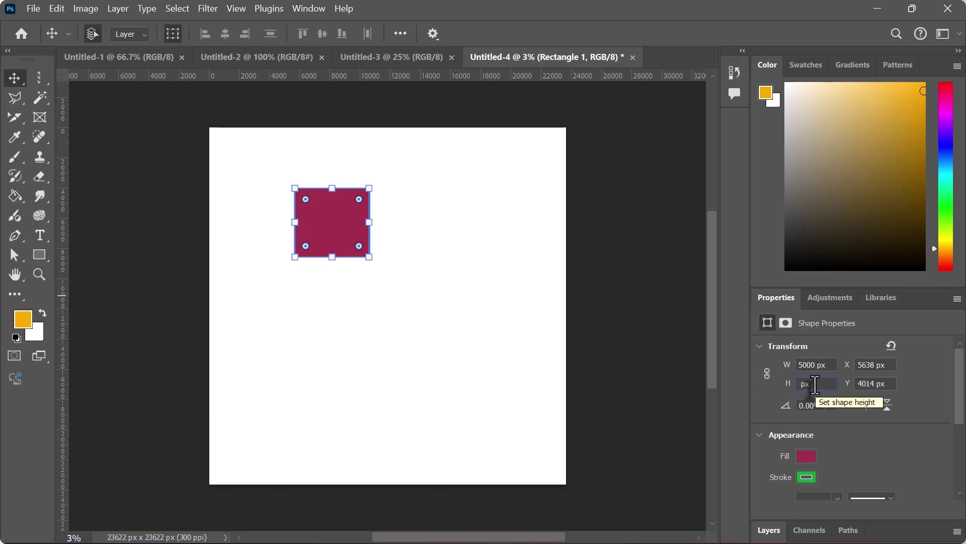
{"action": "type", "text": "1000"}
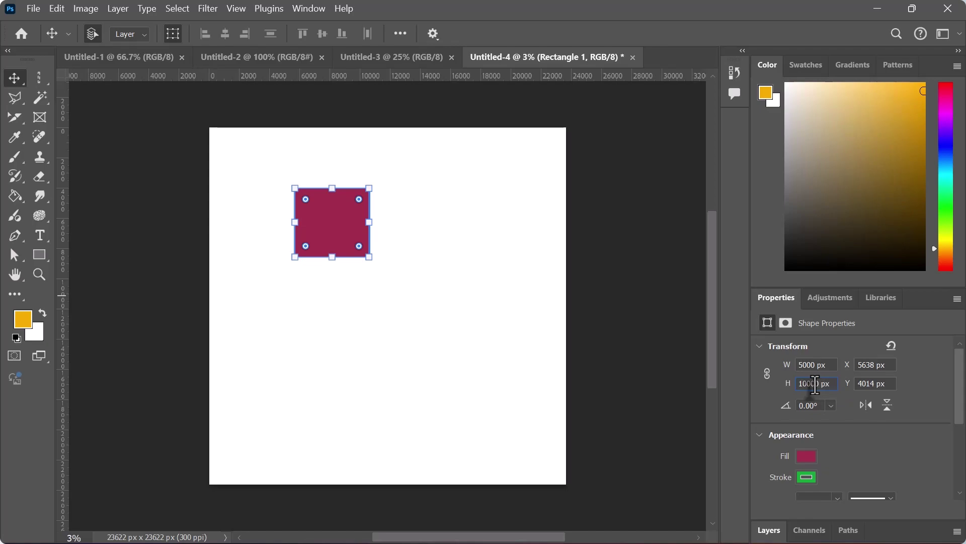
{"action": "type", "text": "0"}
{"action": "key", "text": "Return"}
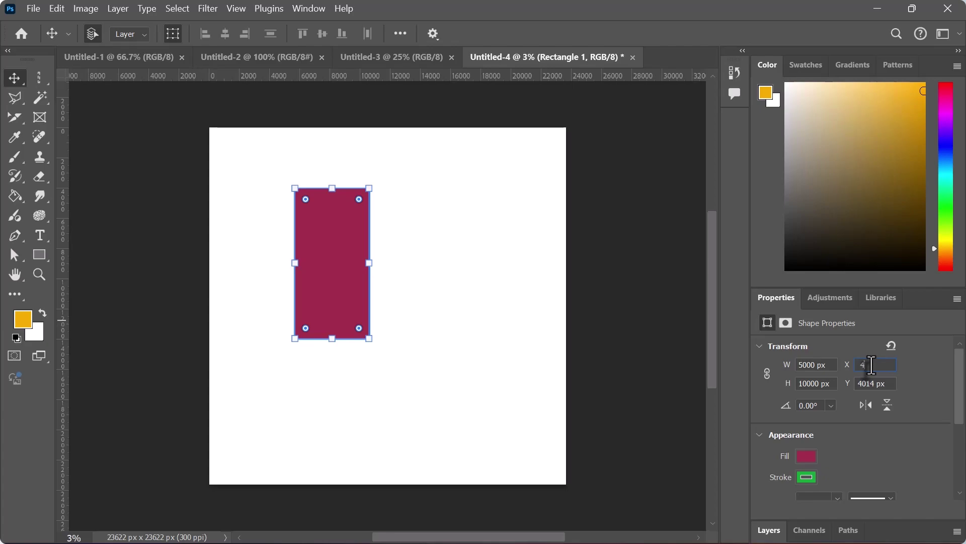
Set the rectangle's horizontal X position to 2000 px.
{"action": "key", "text": "Return"}
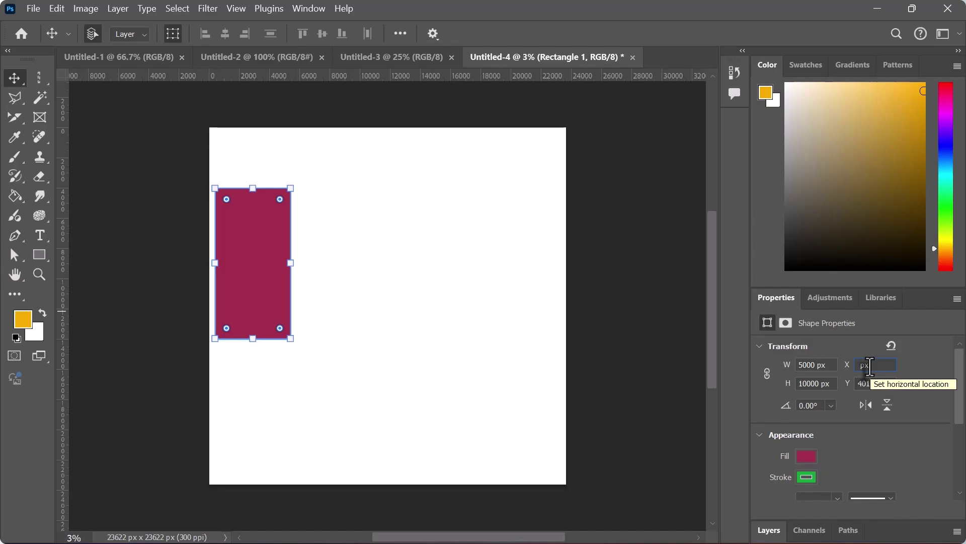
{"action": "type", "text": "2"}
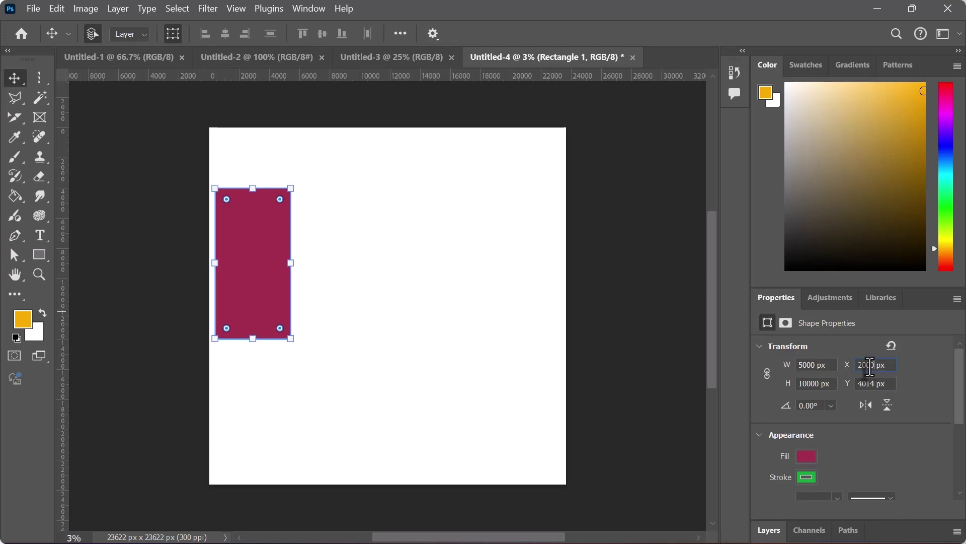
{"action": "type", "text": "000"}
{"action": "key", "text": "Return"}
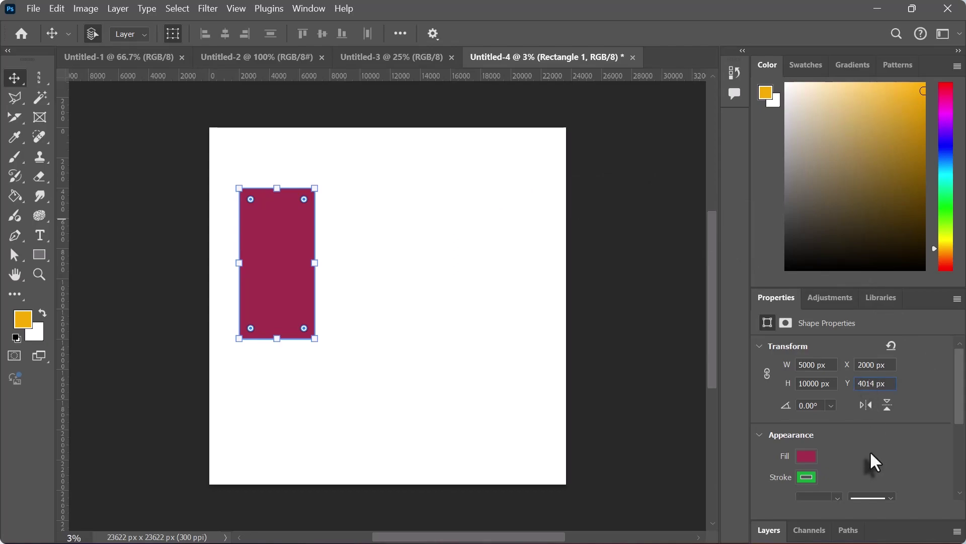
Set the rectangle's vertical Y position to 5000 px.
{"action": "key", "text": "BackSpace"}
{"action": "key", "text": "BackSpace"}
{"action": "key", "text": "BackSpace"}
{"action": "key", "text": "BackSpace"}
{"action": "key", "text": "Return"}
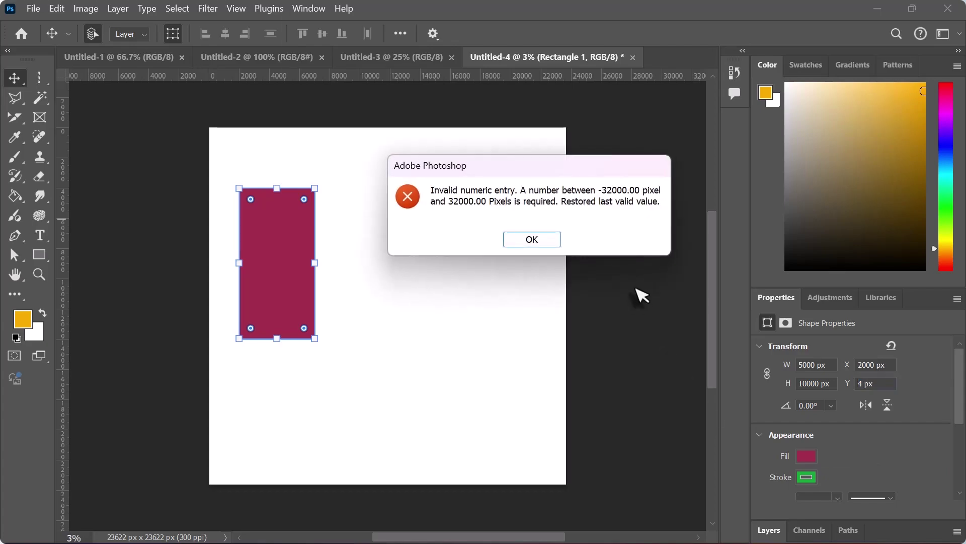
{"action": "left_click", "coordinate": [532, 240]}
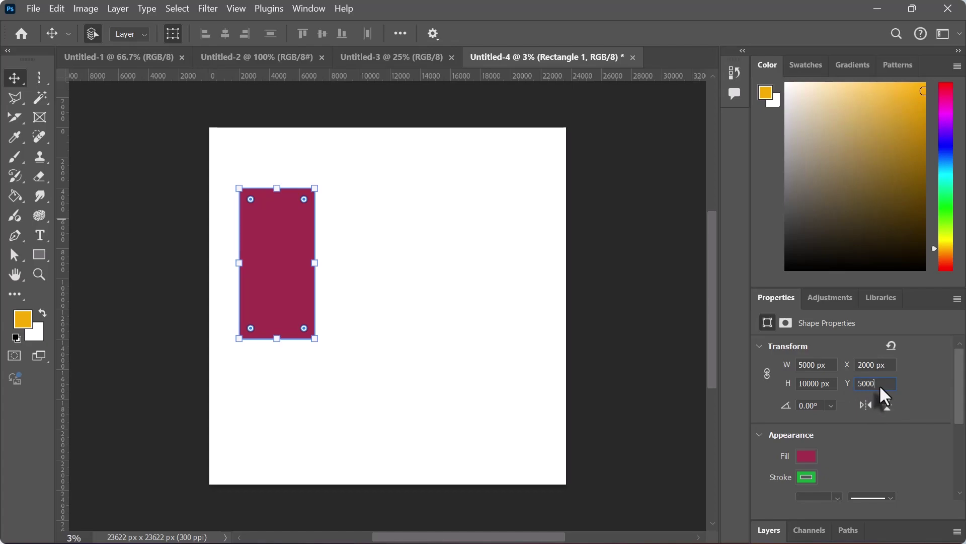
{"action": "type", "text": "5000"}
{"action": "key", "text": "Return"}
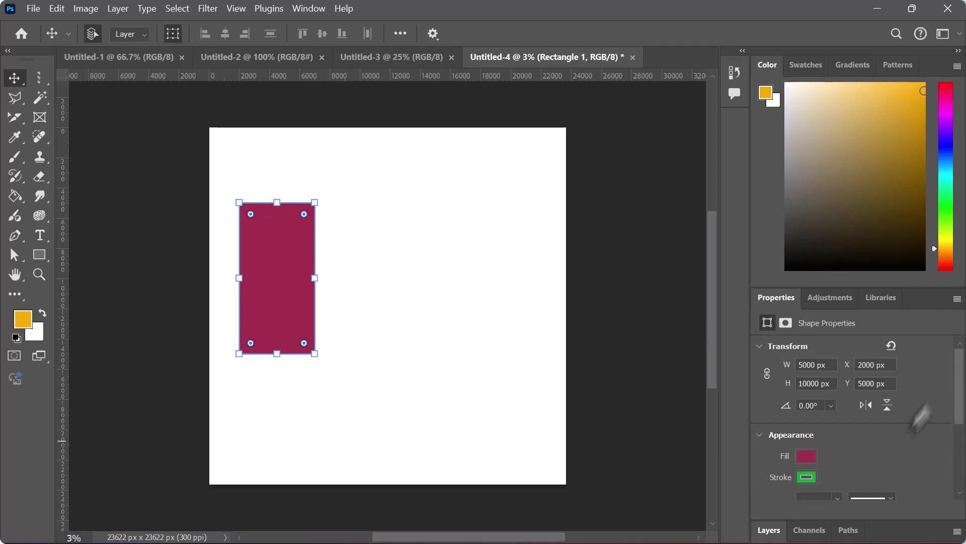
Try rotating the rectangle to 30°, 45° and 150°, and reset its angle to 0°.
{"action": "mouse_move", "coordinate": [959, 401]}
{"action": "left_mouse_down"}
{"action": "mouse_move", "coordinate": [960, 422]}
{"action": "mouse_move", "coordinate": [958, 407]}
{"action": "left_mouse_up"}
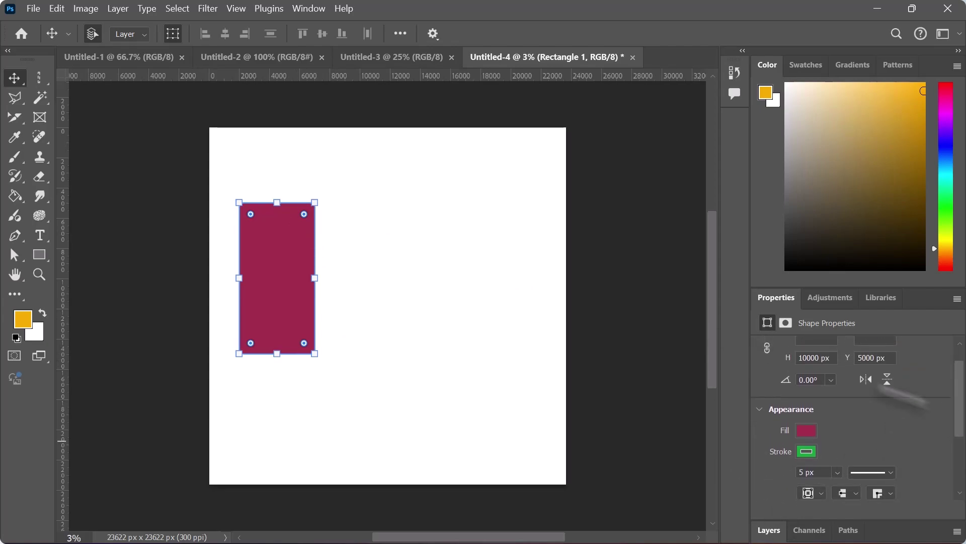
{"action": "left_click", "coordinate": [831, 381]}
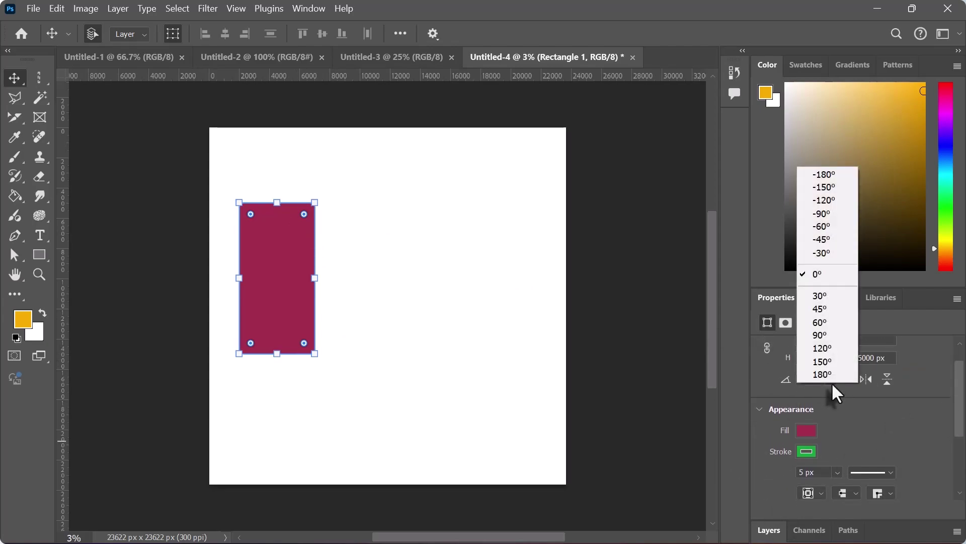
{"action": "left_click", "coordinate": [832, 300]}
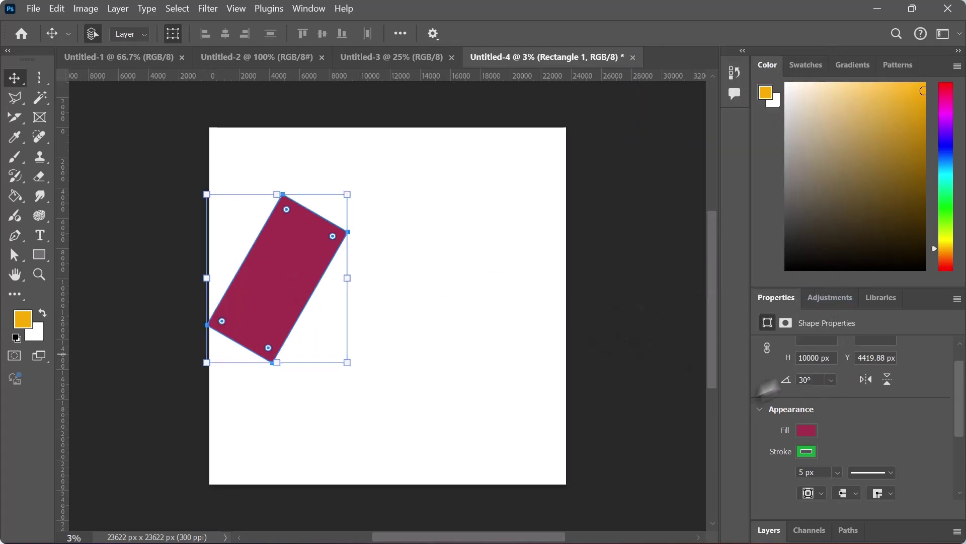
{"action": "left_click", "coordinate": [830, 382]}
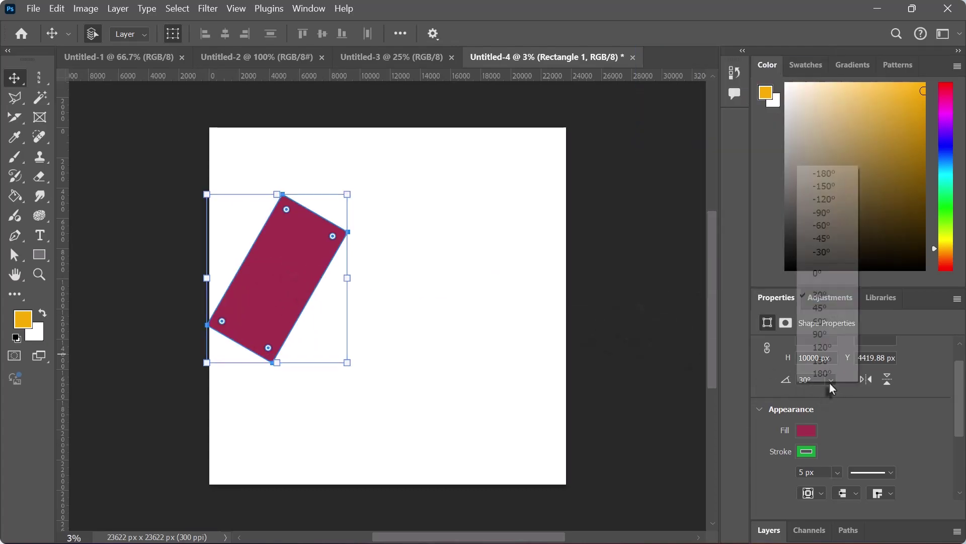
{"action": "left_click", "coordinate": [828, 310]}
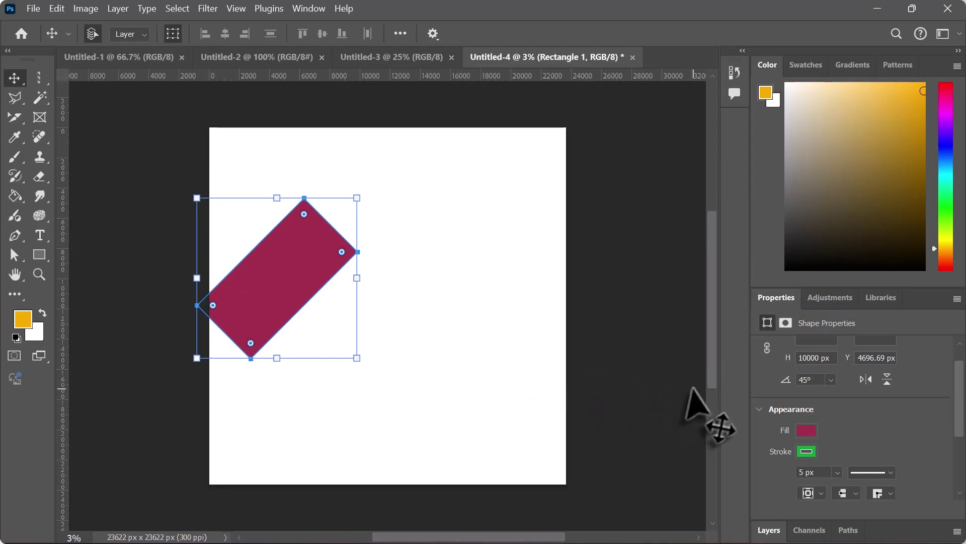
{"action": "left_click", "coordinate": [831, 380]}
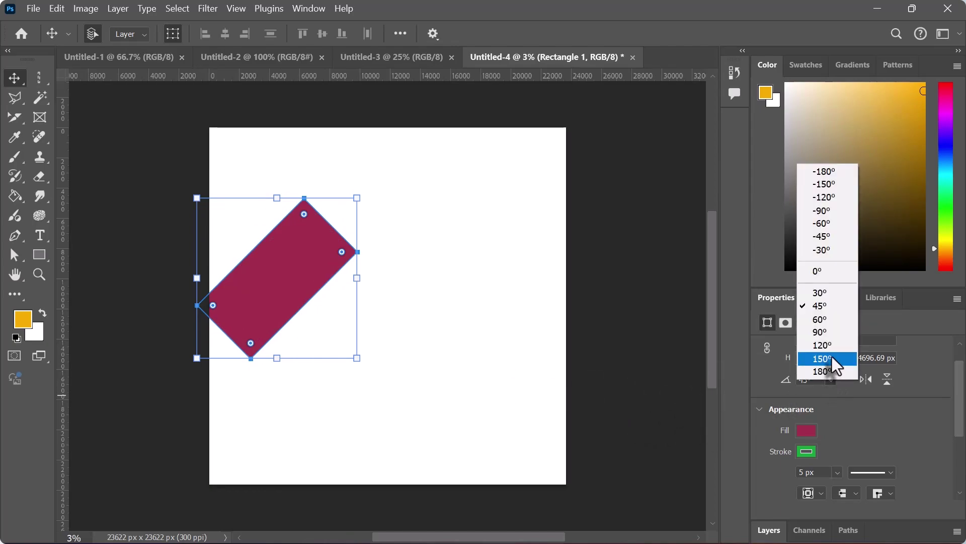
{"action": "left_click", "coordinate": [824, 358]}
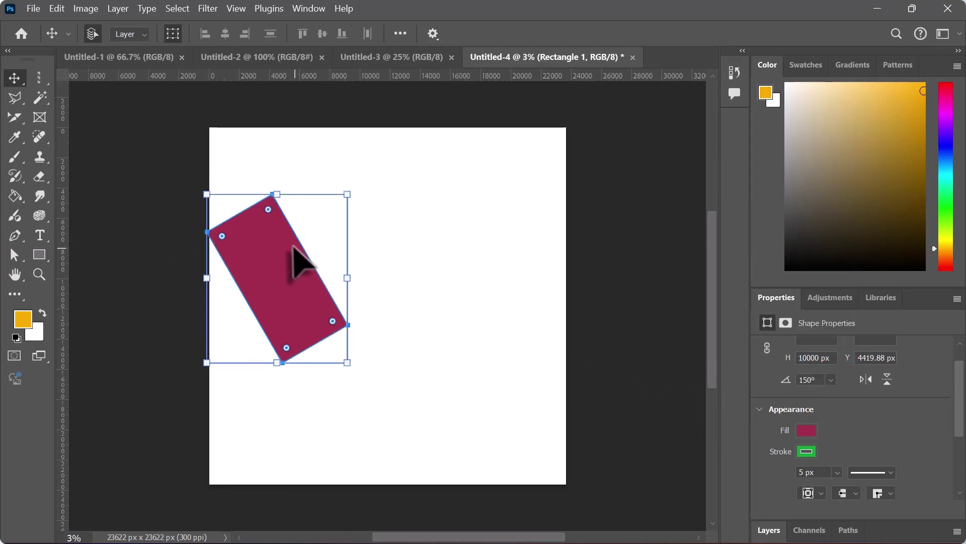
{"action": "left_click", "coordinate": [830, 380]}
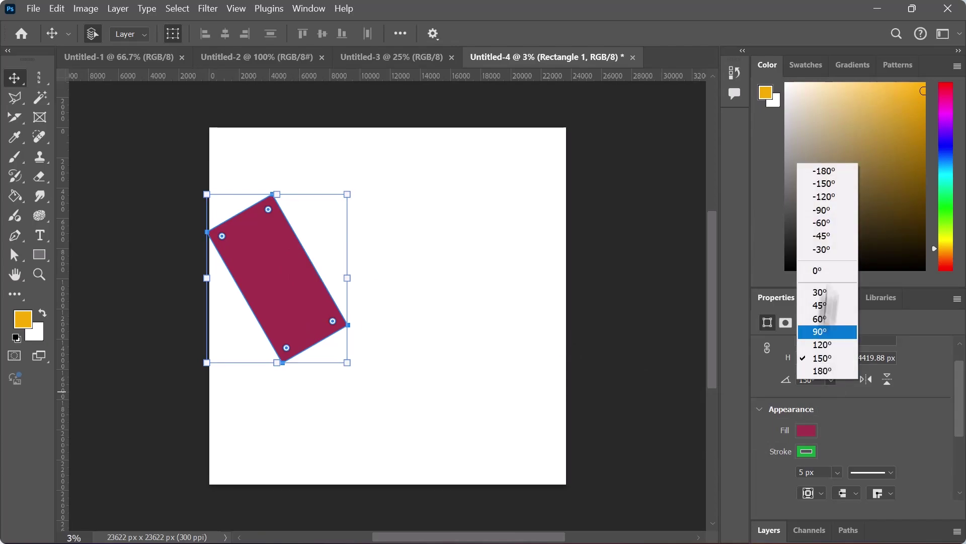
{"action": "left_click", "coordinate": [825, 274]}
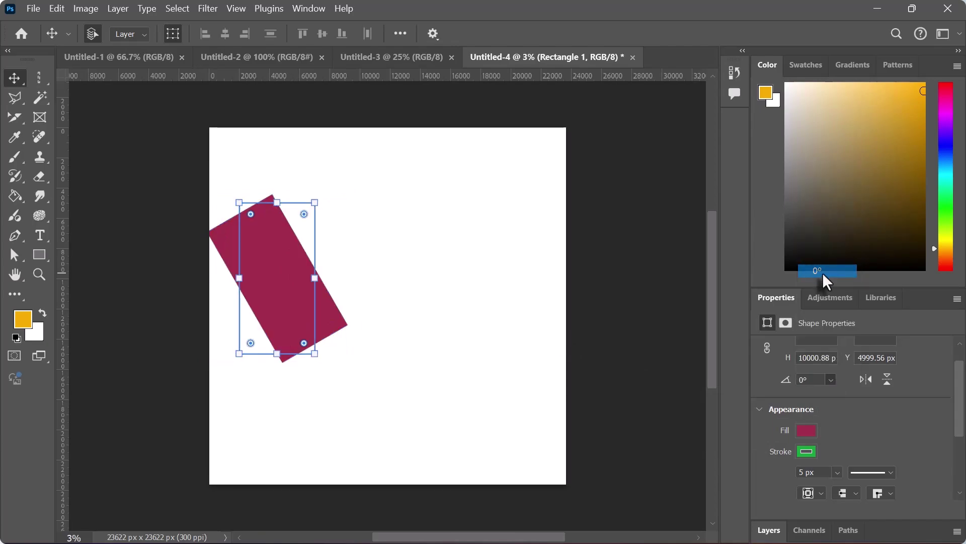
Widen the rectangle to about 196% of its width, move it to the canvas's horizontal centre, and apply the transform.
{"action": "left_click_drag", "start_coordinate": [314, 278], "coordinate": [392, 278]}
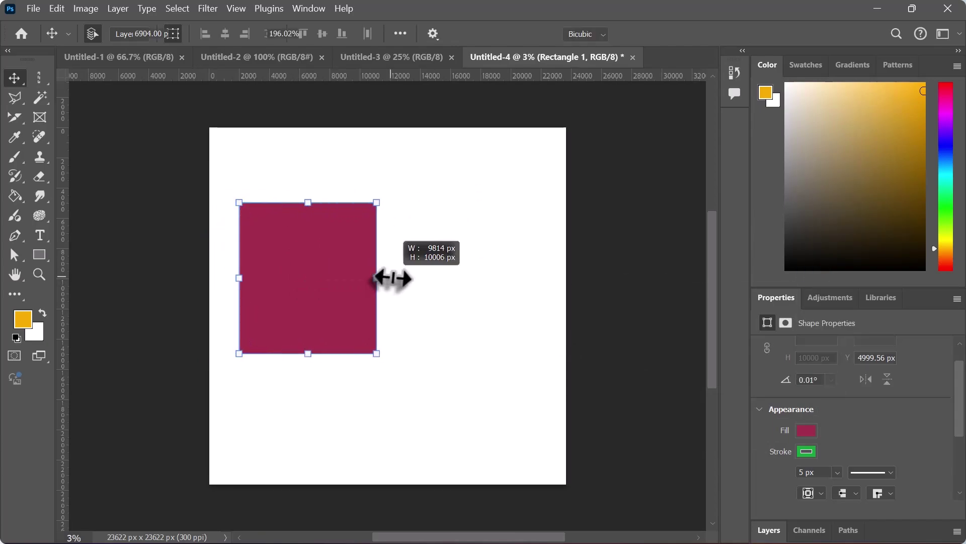
{"action": "left_click_drag", "start_coordinate": [327, 279], "coordinate": [402, 277]}
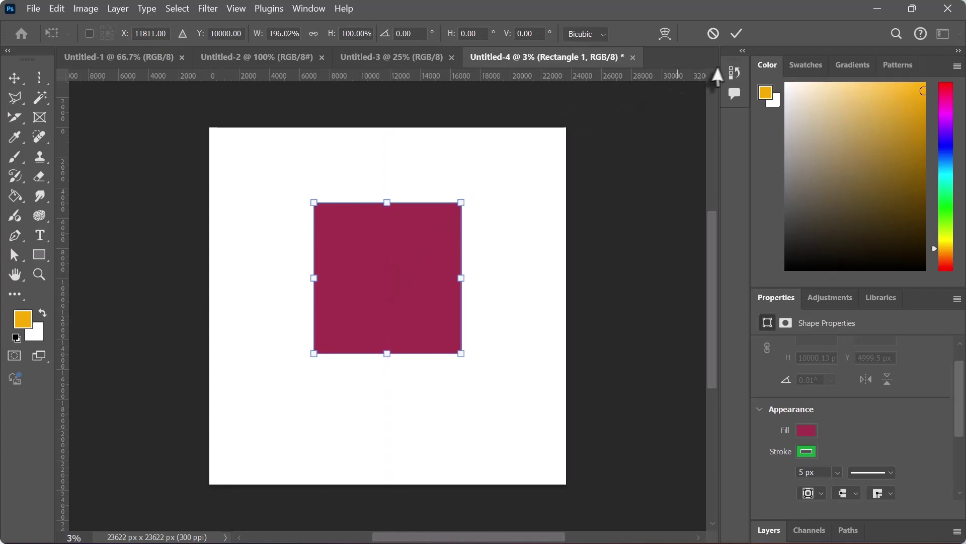
{"action": "left_click", "coordinate": [737, 34]}
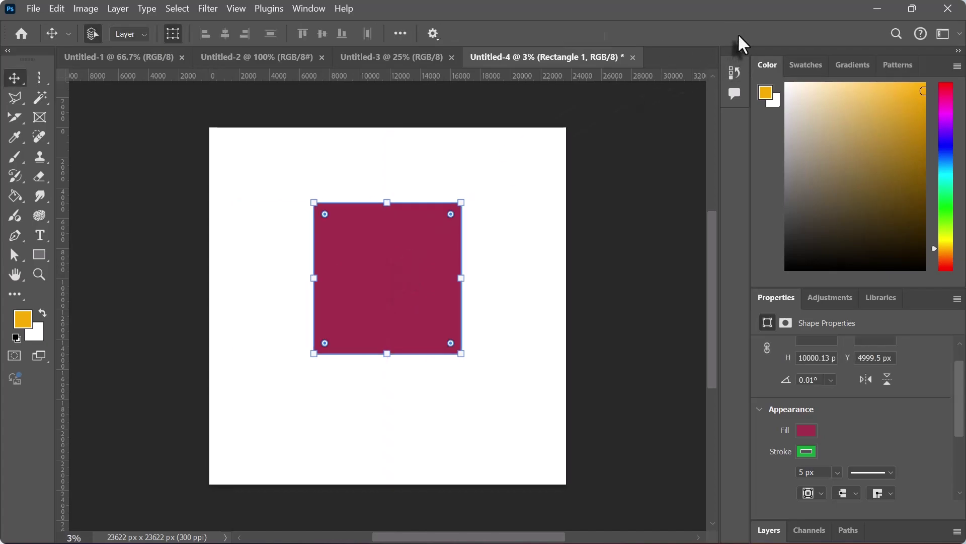
Change the rectangle's fill colour to orange and finally to bright green, using the recently used colours.
{"action": "left_click", "coordinate": [805, 430]}
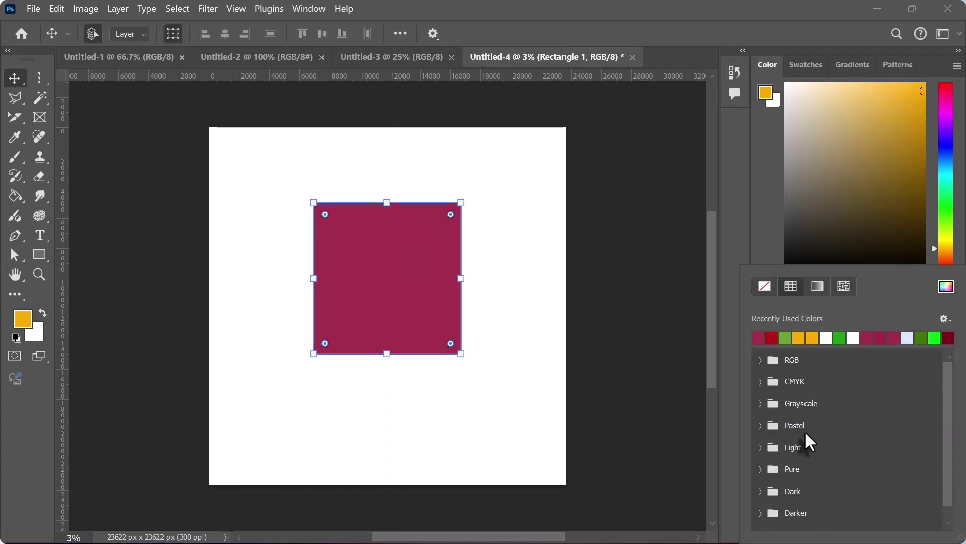
{"action": "left_click", "coordinate": [799, 337]}
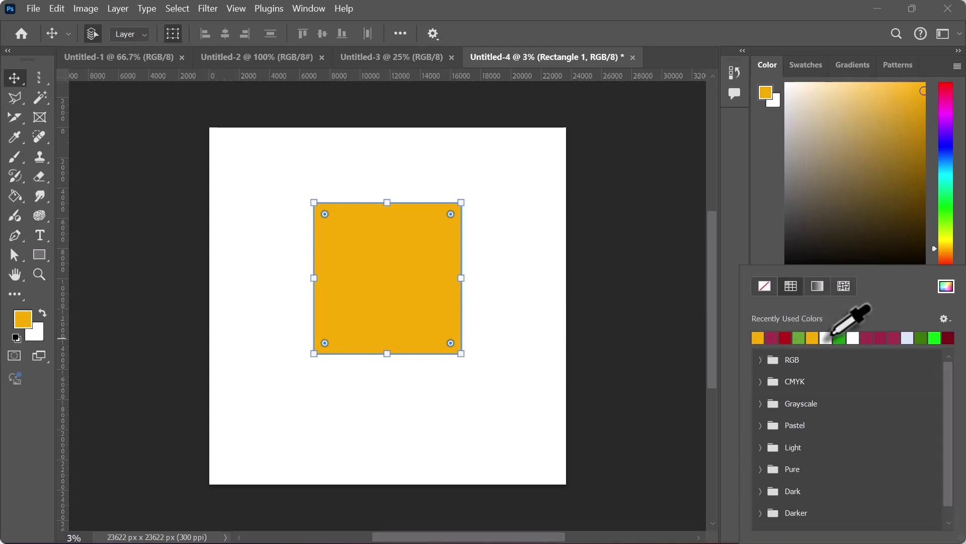
{"action": "left_click", "coordinate": [936, 338]}
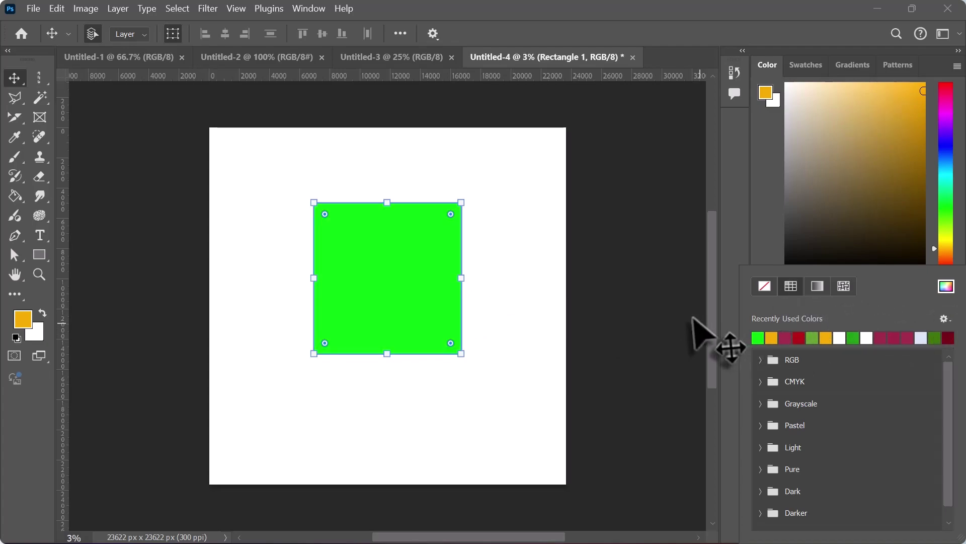
Change the rectangle's stroke colour to dark red, using the recently used colours.
{"action": "left_click", "coordinate": [406, 320]}
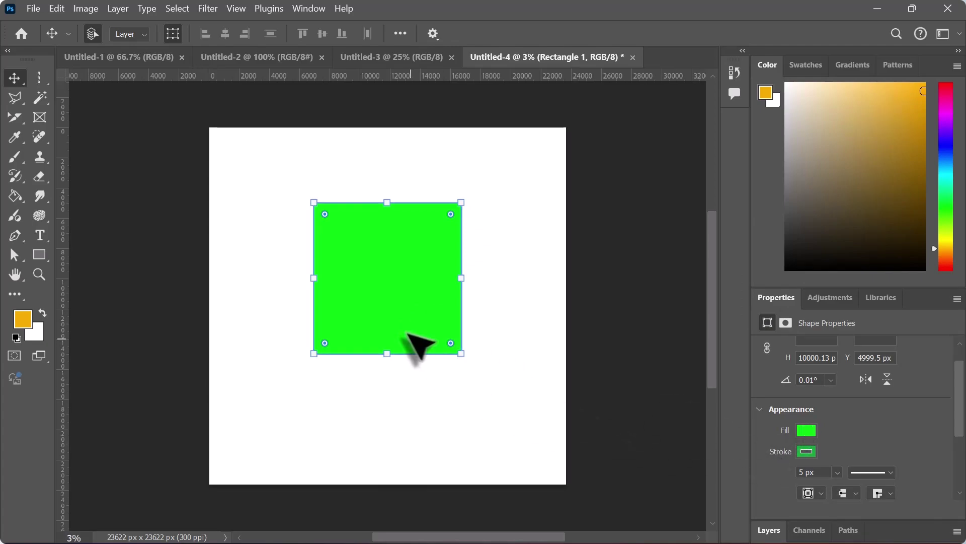
{"action": "left_click", "coordinate": [528, 299]}
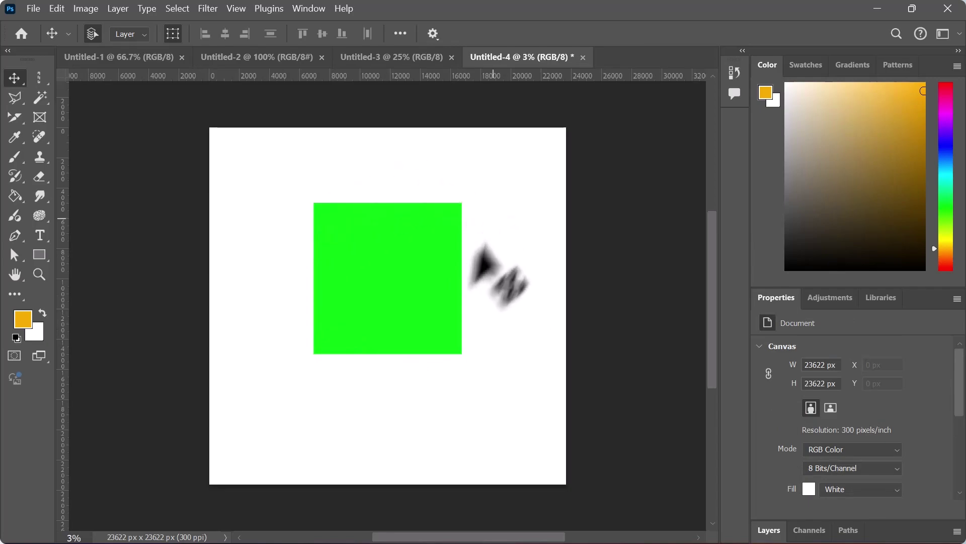
{"action": "left_click", "coordinate": [415, 281]}
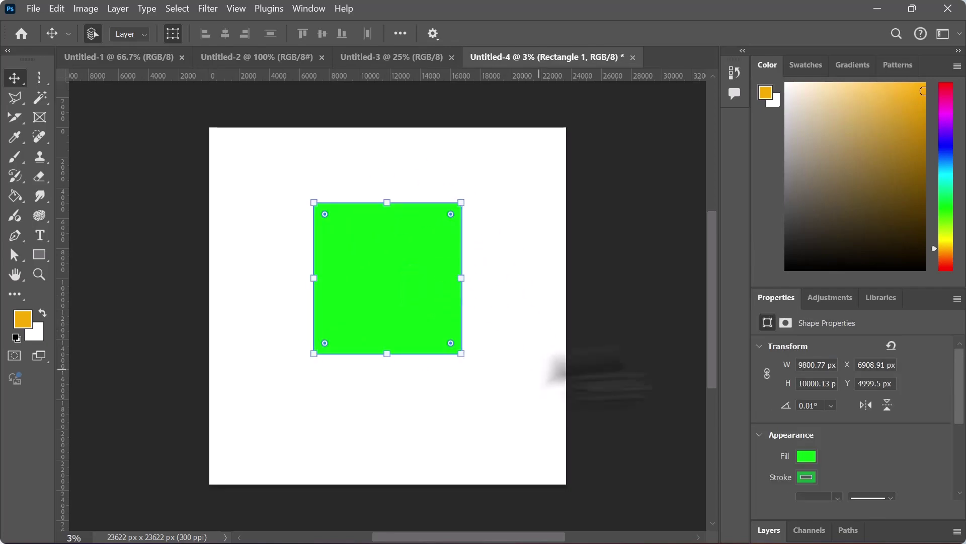
{"action": "left_click", "coordinate": [807, 476]}
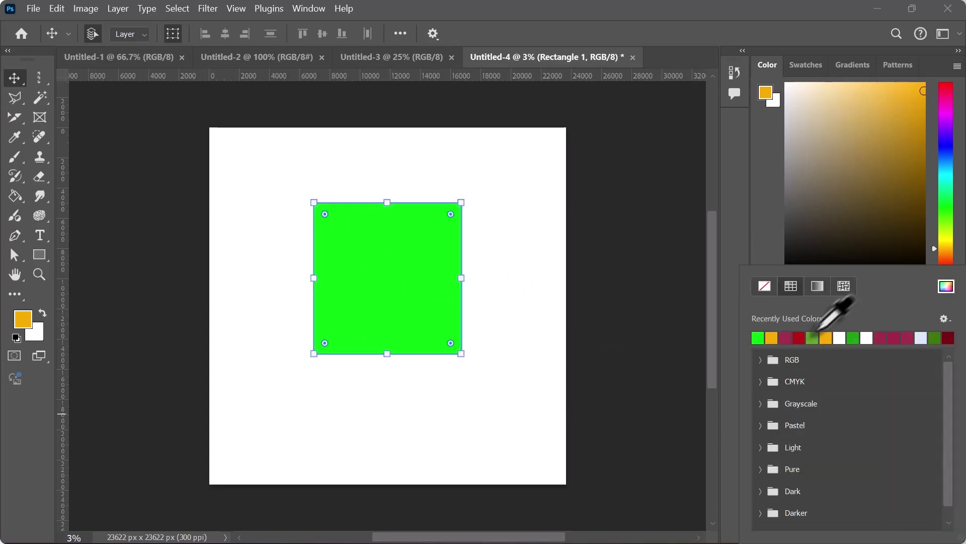
{"action": "left_click", "coordinate": [799, 337]}
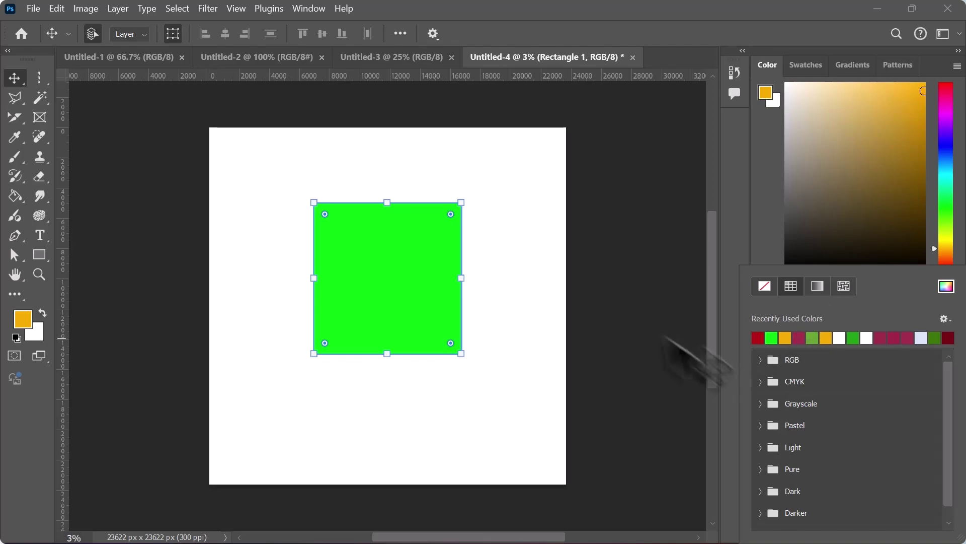
{"action": "left_click", "coordinate": [458, 334]}
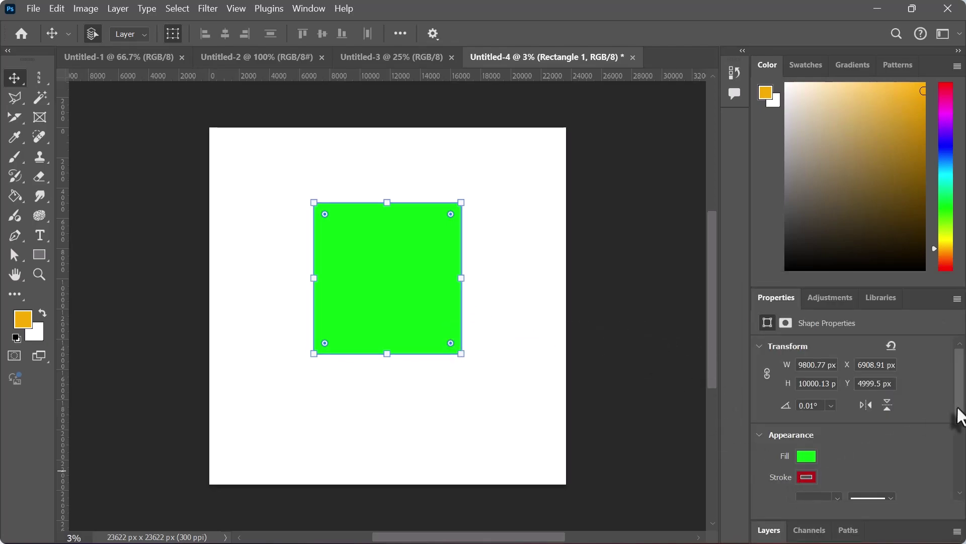
Set the rectangle's stroke width to 20 px and enlarge the shape to about 13823 × 12859 px.
{"action": "left_click_drag", "start_coordinate": [959, 417], "coordinate": [960, 431]}
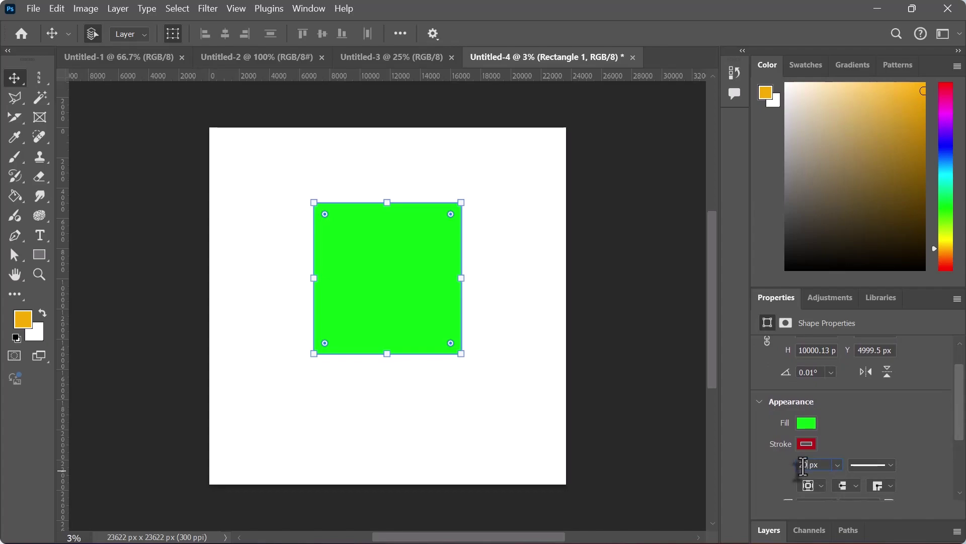
{"action": "left_click", "coordinate": [613, 394]}
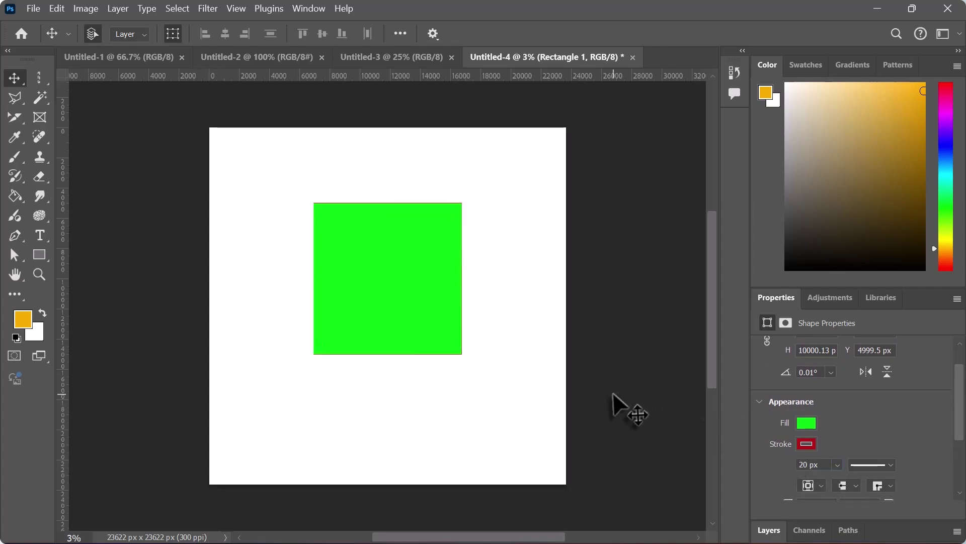
{"action": "left_click_drag", "start_coordinate": [461, 354], "coordinate": [523, 397]}
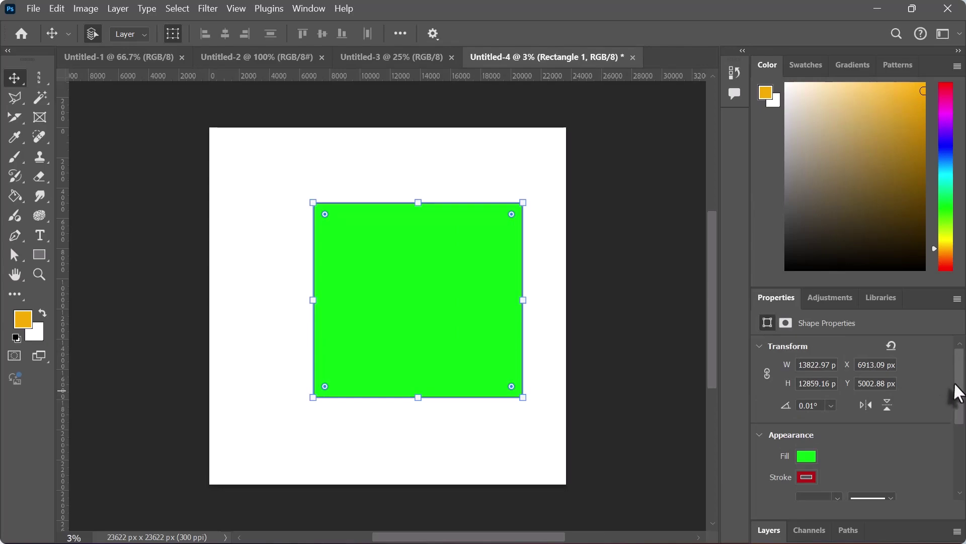
Set the rectangle's stroke width to 400 px and deselect the shape.
{"action": "left_click_drag", "start_coordinate": [959, 409], "coordinate": [963, 442]}
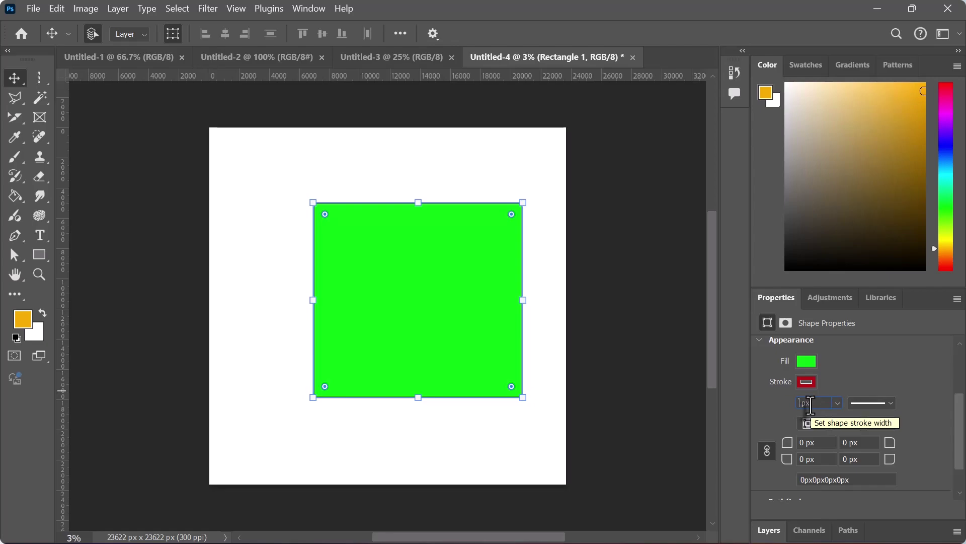
{"action": "key", "text": "Return"}
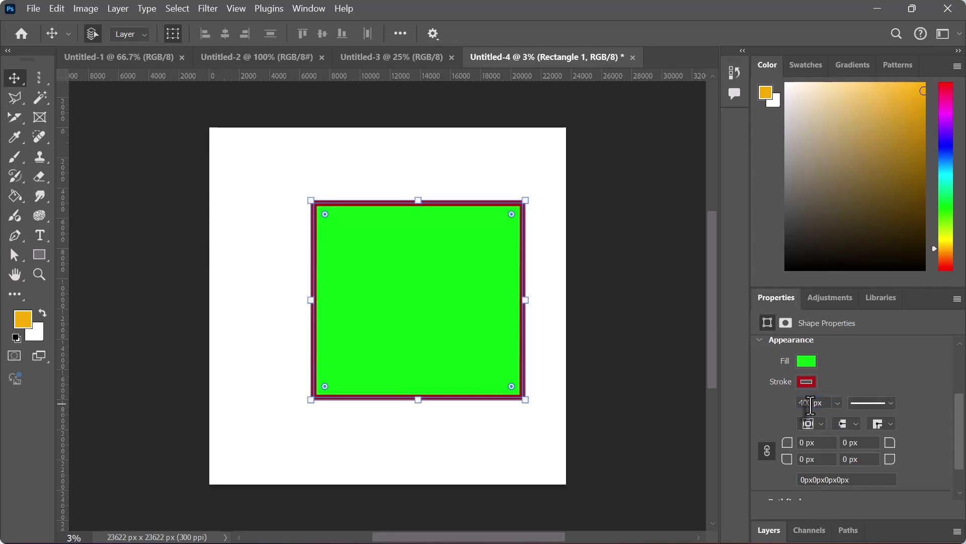
{"action": "left_click", "coordinate": [675, 403]}
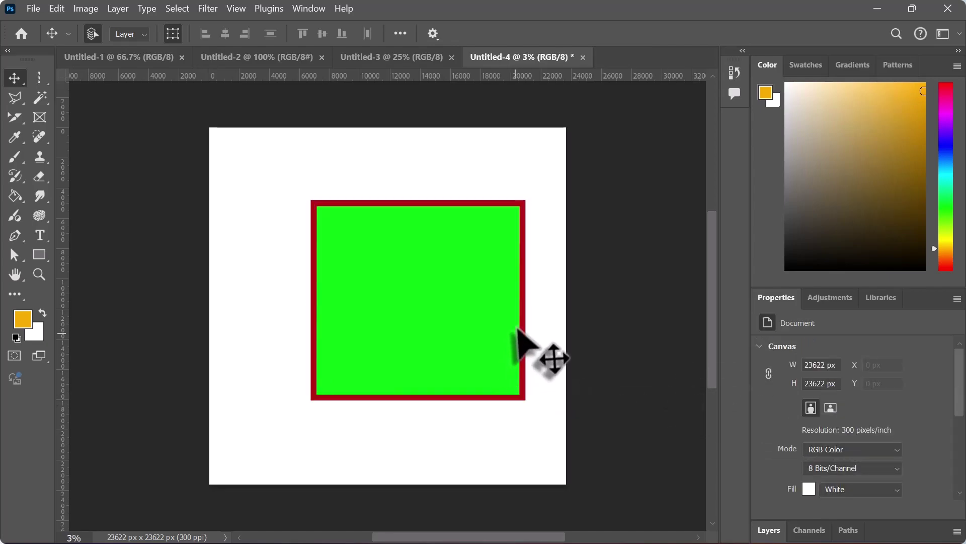
Change the rectangle's stroke colour to the blue swatch in the RGB group.
{"action": "left_click", "coordinate": [442, 320]}
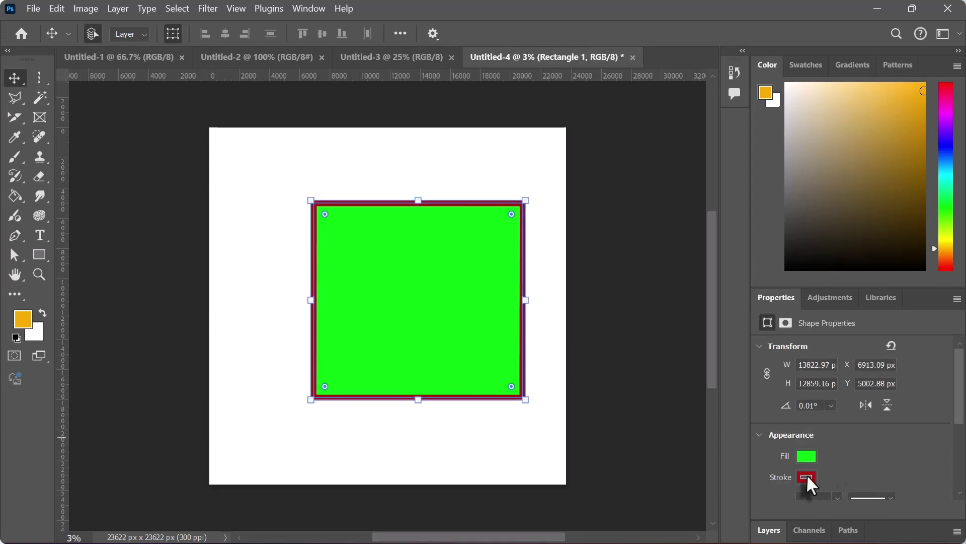
{"action": "left_click", "coordinate": [810, 479]}
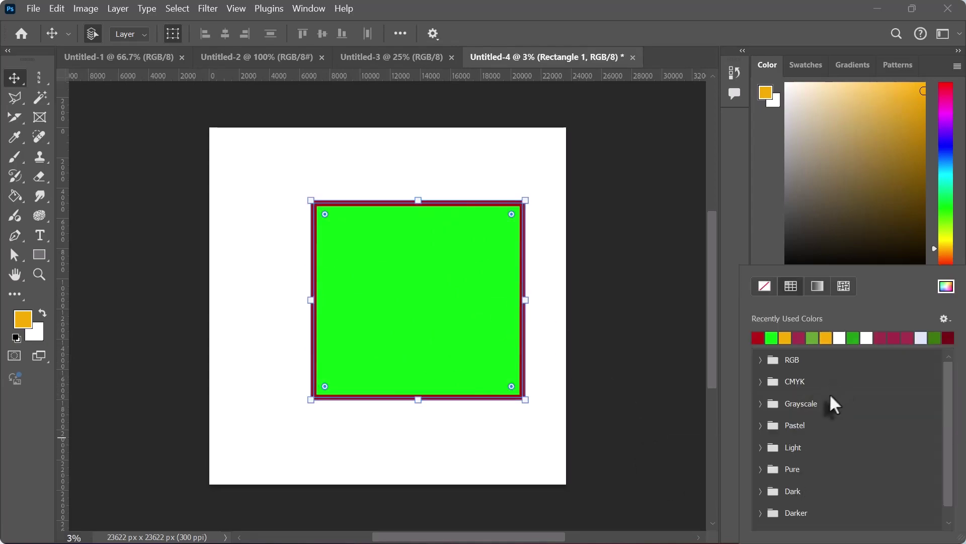
{"action": "left_click", "coordinate": [762, 360]}
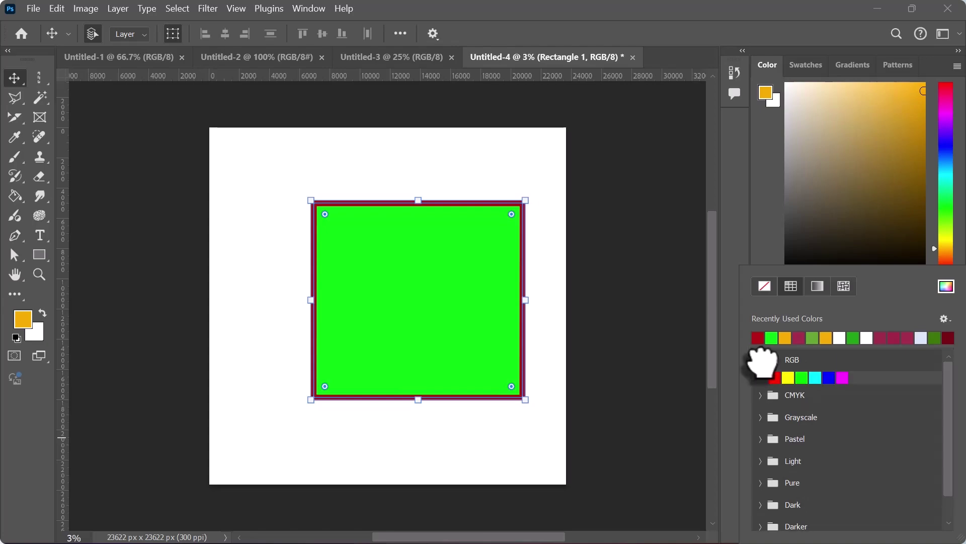
{"action": "left_click", "coordinate": [829, 378]}
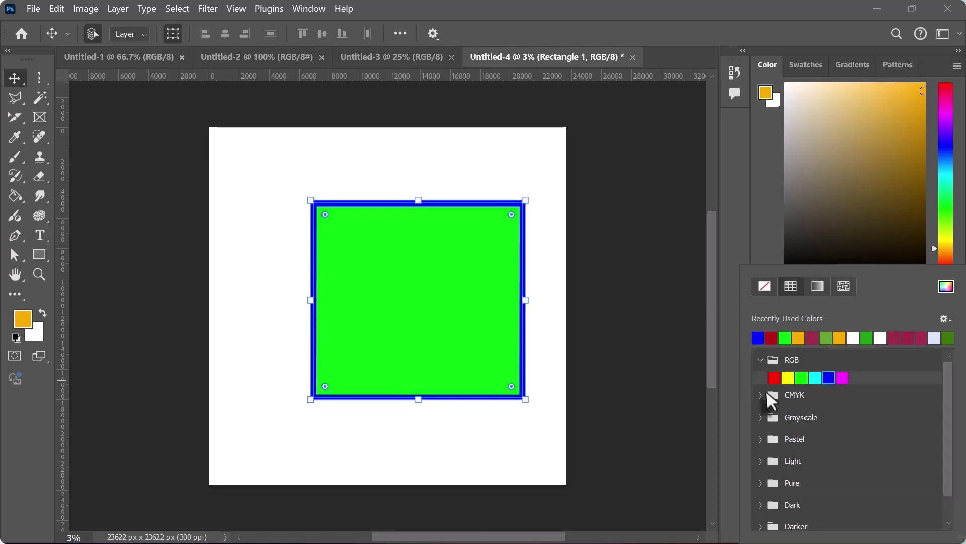
{"action": "left_click", "coordinate": [658, 384]}
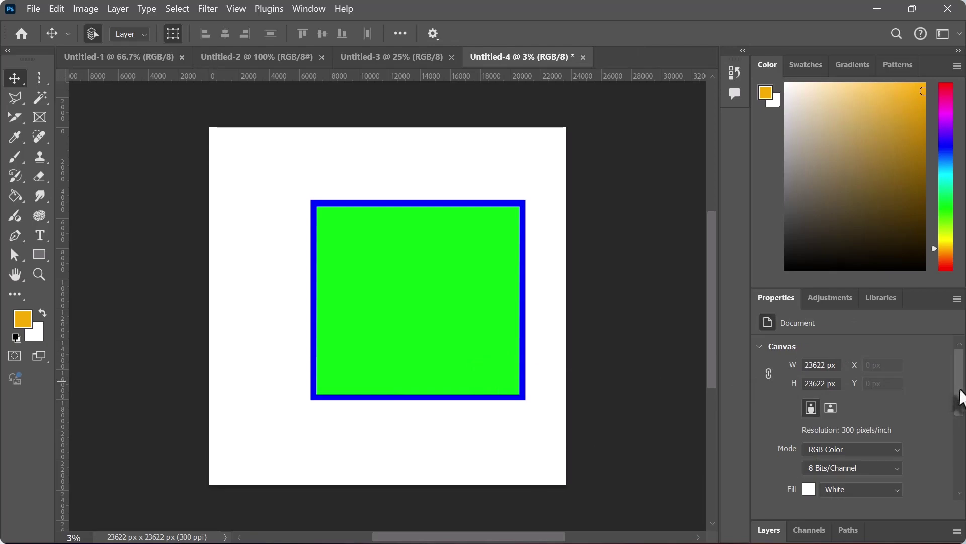
Try rounding all four corners of the rectangle together to about 5575 px, and undo the rounding.
{"action": "scroll", "coordinate": [960, 399], "scroll_direction": "down", "scroll_amount": 1}
{"action": "left_click", "coordinate": [460, 356]}
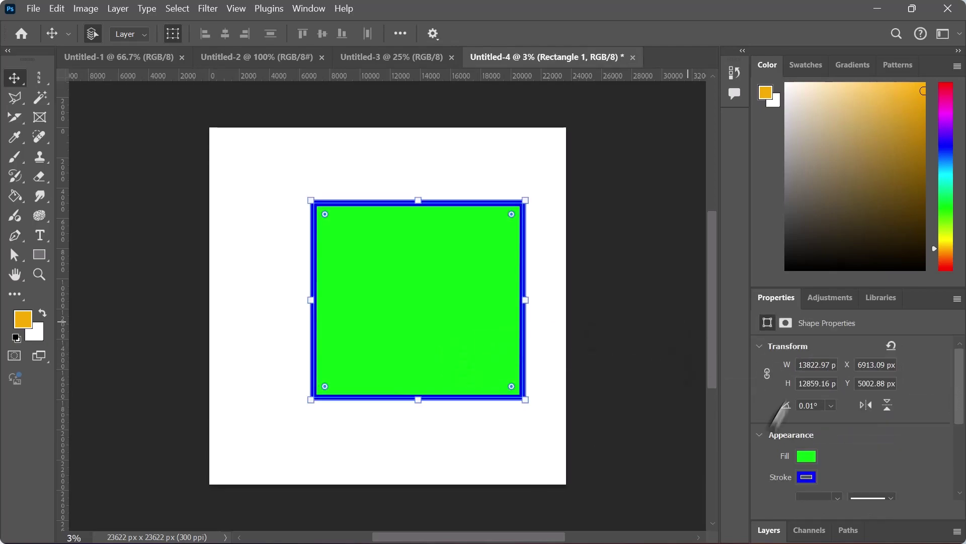
{"action": "left_click_drag", "start_coordinate": [959, 406], "coordinate": [961, 470]}
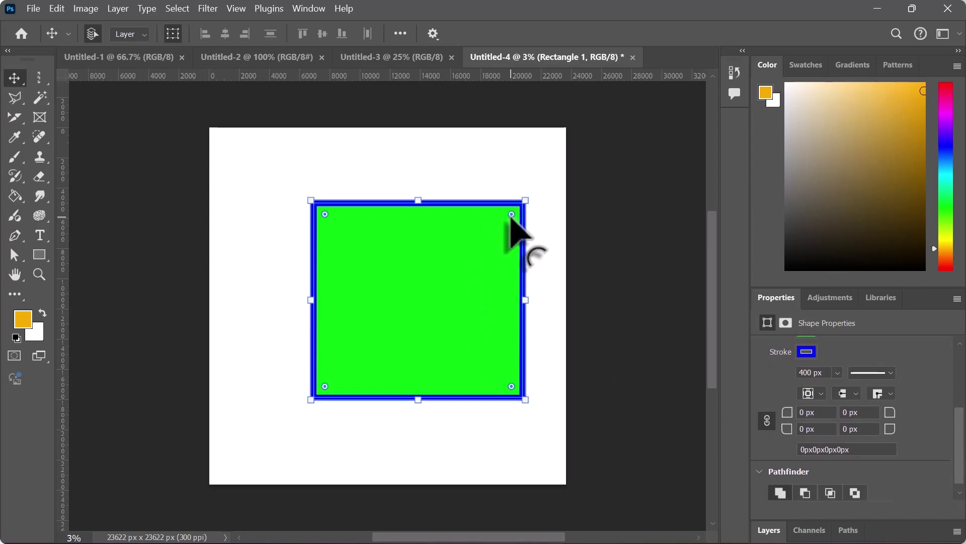
{"action": "left_click_drag", "start_coordinate": [512, 214], "coordinate": [462, 288]}
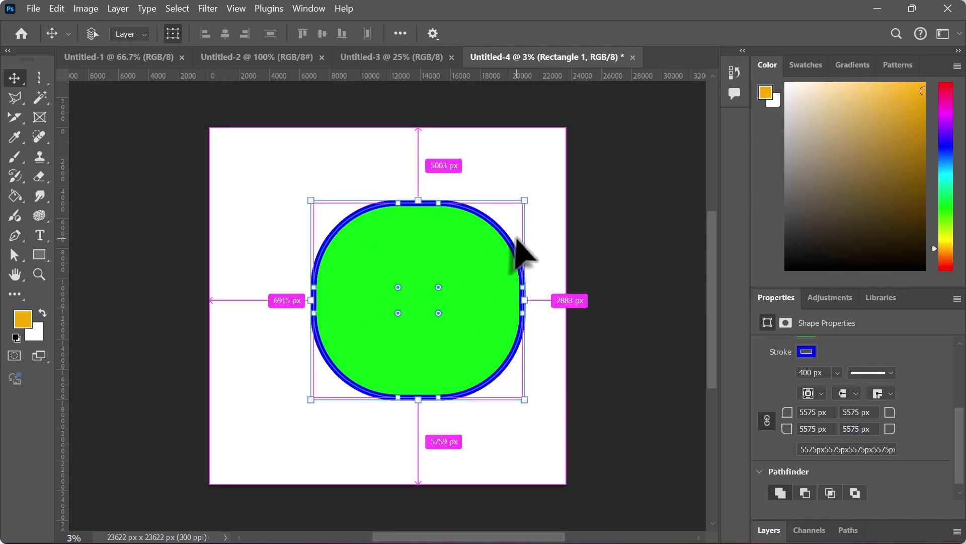
{"action": "key", "text": "ctrl+z"}
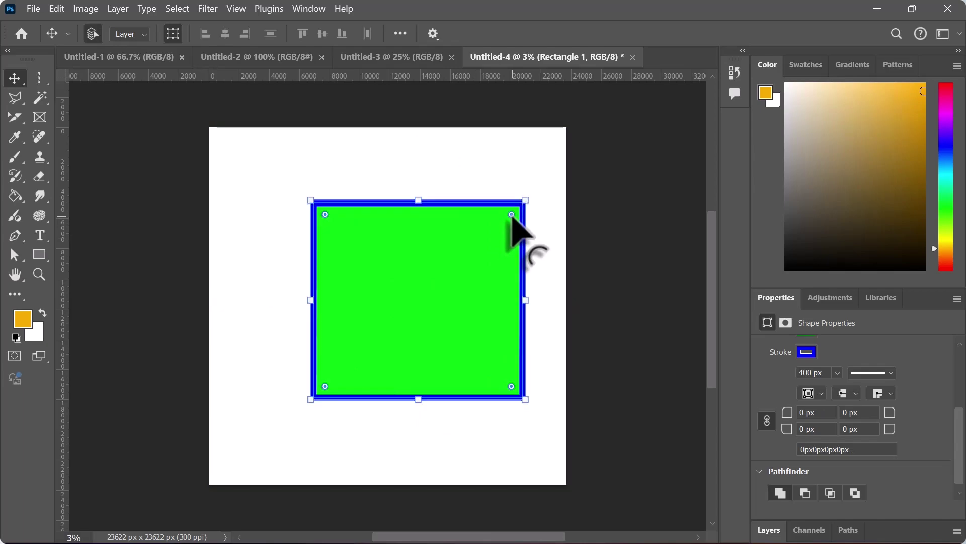
Try rounding the corners individually, to about 4553 px and 5642 px at the top and 1267 px at the bottom, and undo it.
{"action": "left_click_drag", "start_coordinate": [511, 215], "coordinate": [460, 280]}
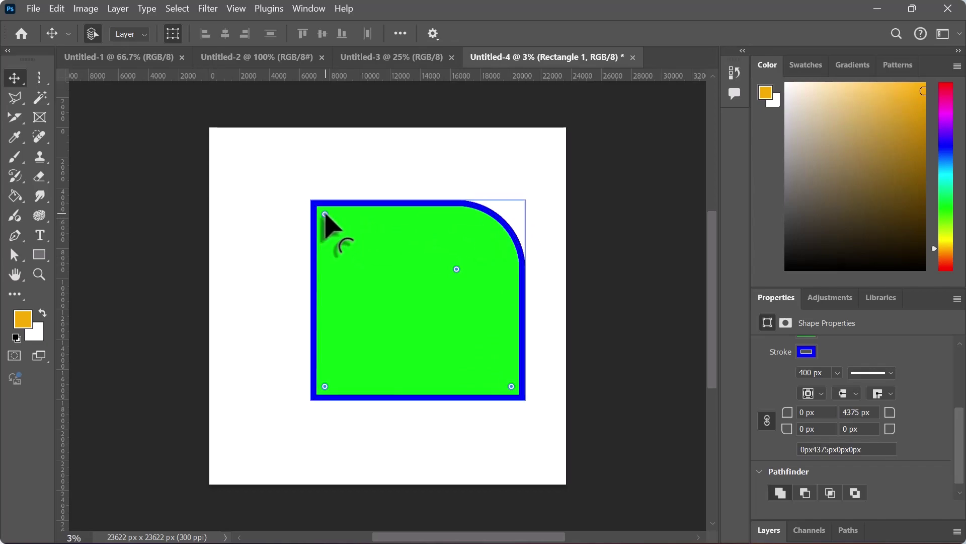
{"action": "left_click_drag", "start_coordinate": [324, 213], "coordinate": [382, 265]}
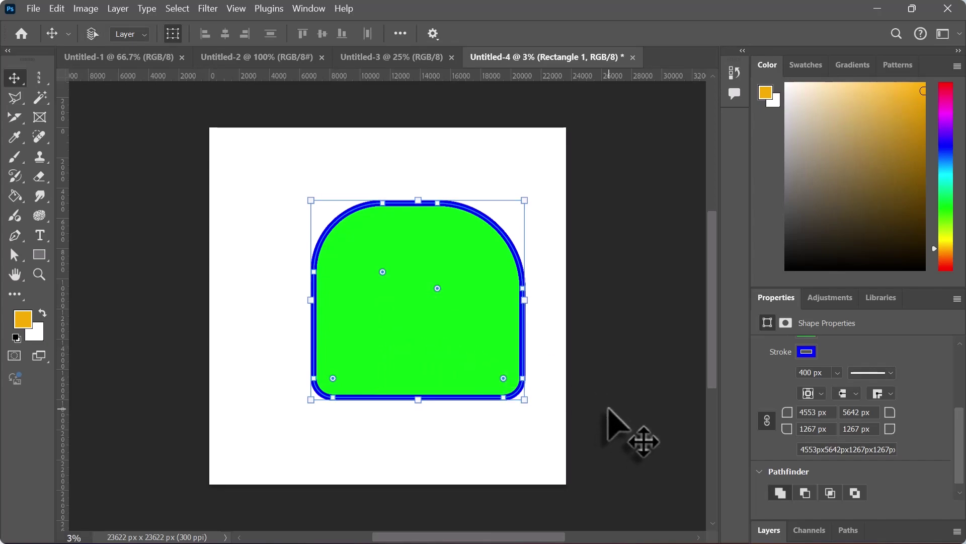
{"action": "key", "text": "ctrl+z"}
{"action": "key", "text": "ctrl+z"}
{"action": "key", "text": "ctrl+z"}
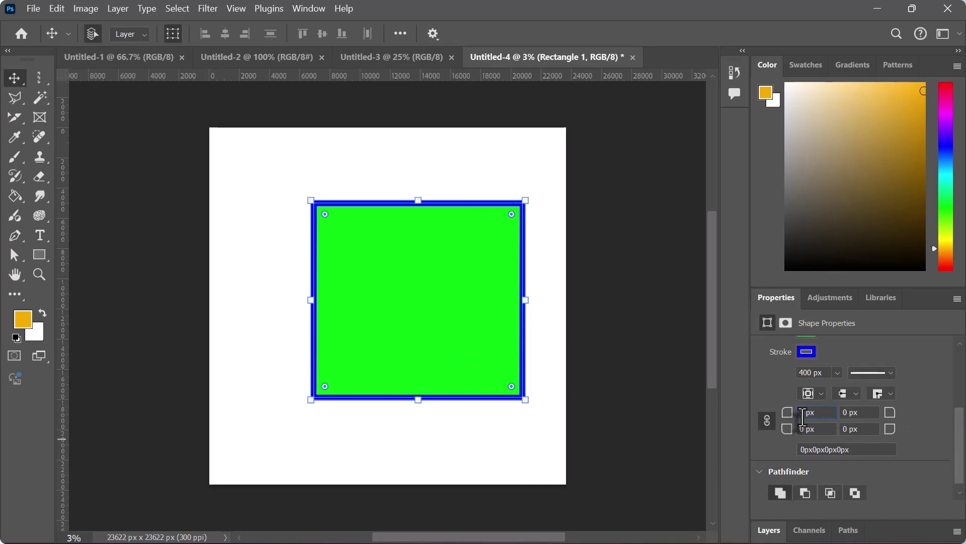
Set all four corner radii of the rectangle to 1000 px, deselect the shape and select it again.
{"action": "key", "text": "Return"}
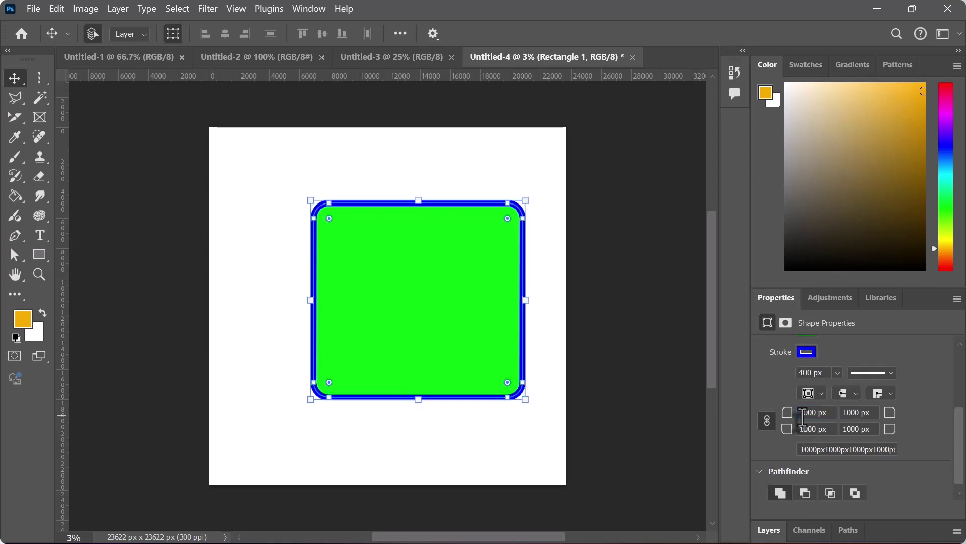
{"action": "left_click", "coordinate": [545, 240]}
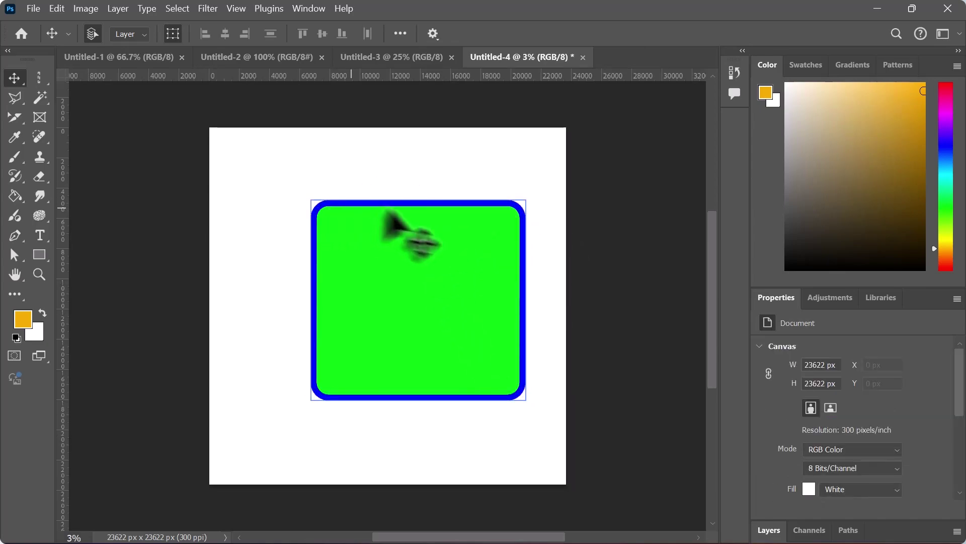
{"action": "left_click", "coordinate": [399, 266]}
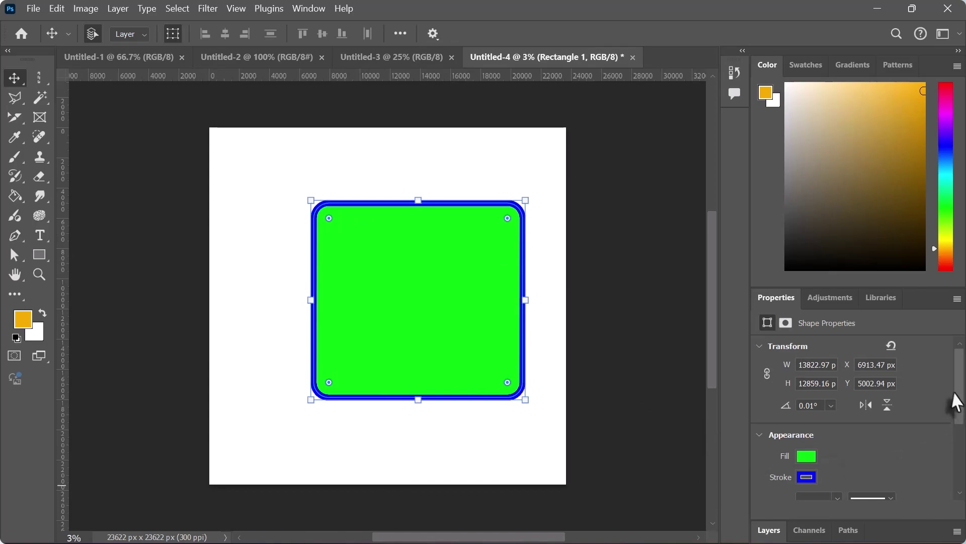
Set all four linked corner radii of the rectangle to 3000 px.
{"action": "left_click_drag", "start_coordinate": [961, 420], "coordinate": [957, 481]}
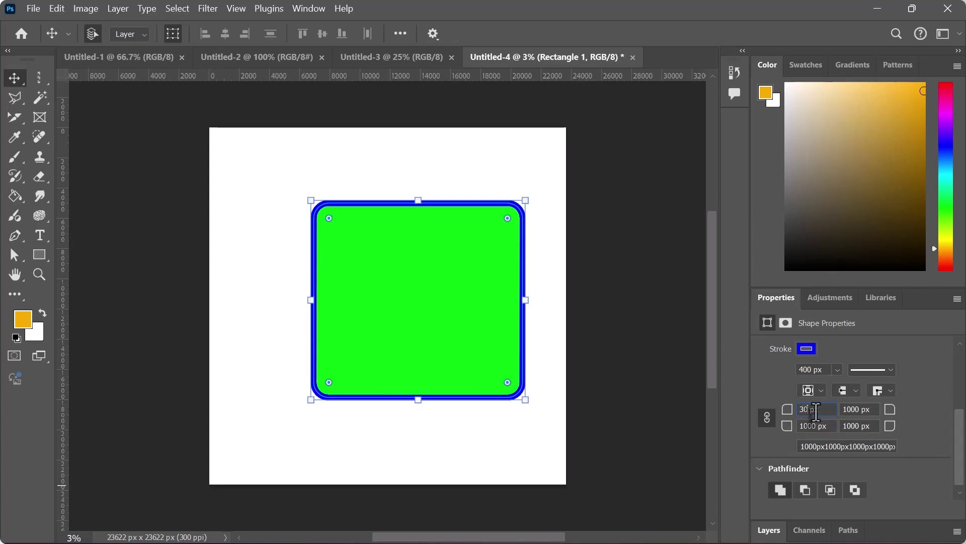
{"action": "key", "text": "Return"}
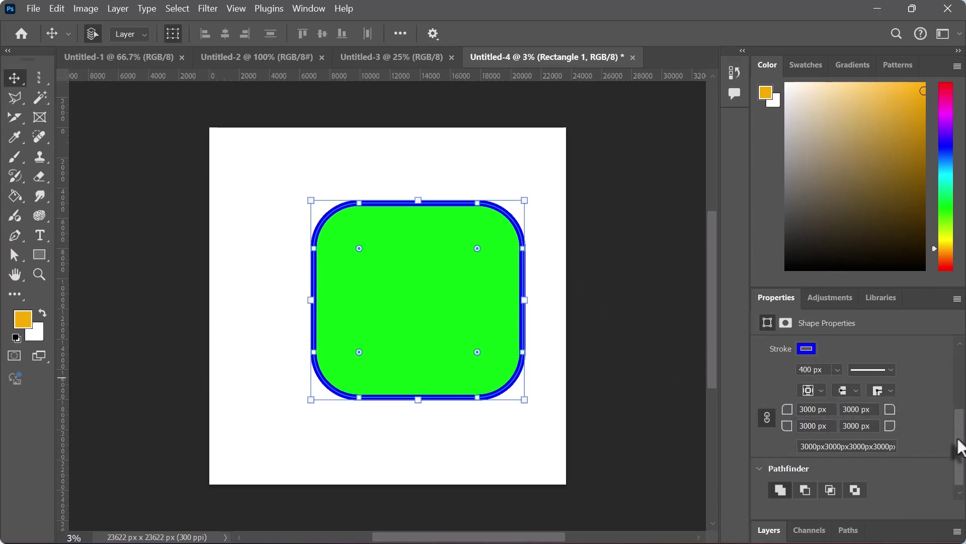
{"action": "scroll", "coordinate": [964, 463], "scroll_direction": "up", "scroll_amount": 5}
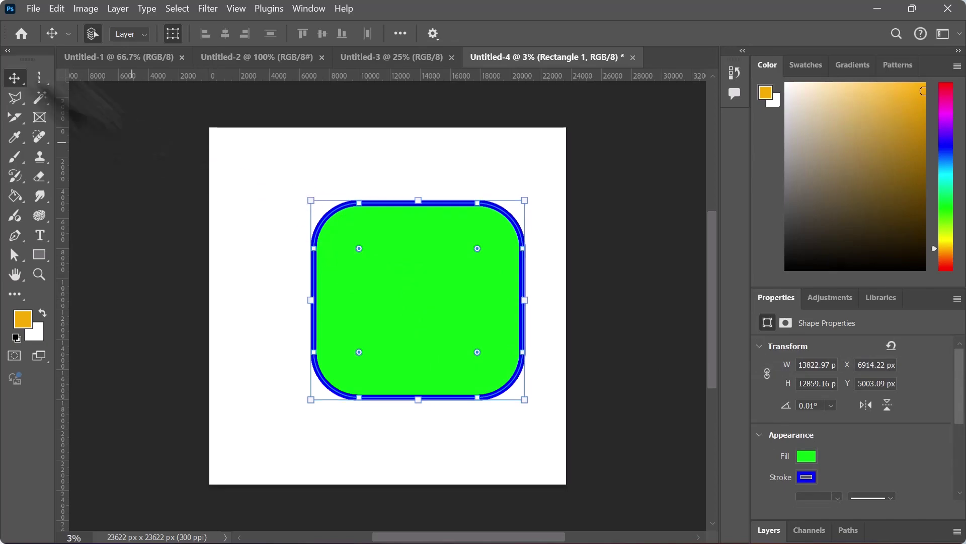
Delete the rounded green rectangle from the canvas.
{"action": "left_click", "coordinate": [248, 295]}
{"action": "left_click", "coordinate": [375, 322]}
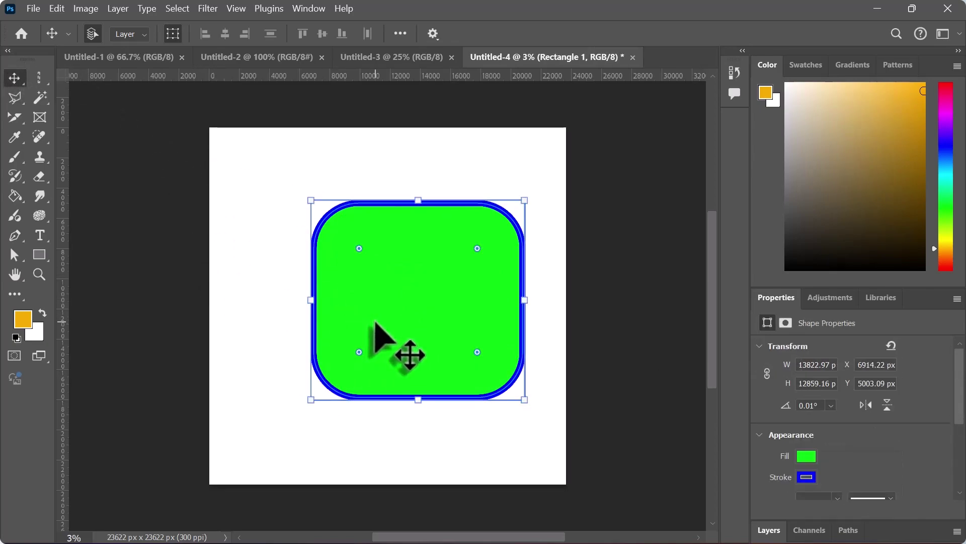
{"action": "key", "text": "Delete"}
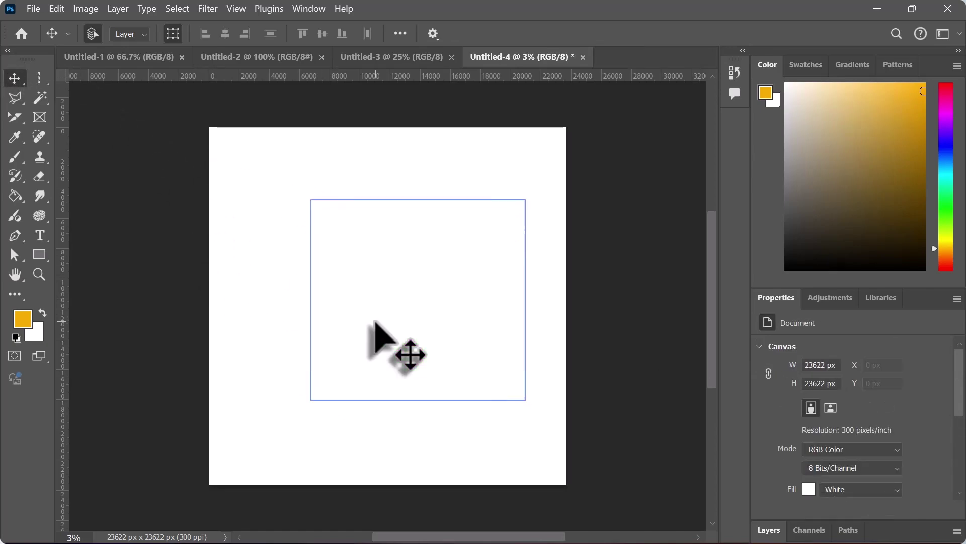
Draw a square about 5497 px wide in the upper-left part of the canvas with the Rectangle tool.
{"action": "left_click", "coordinate": [44, 257]}
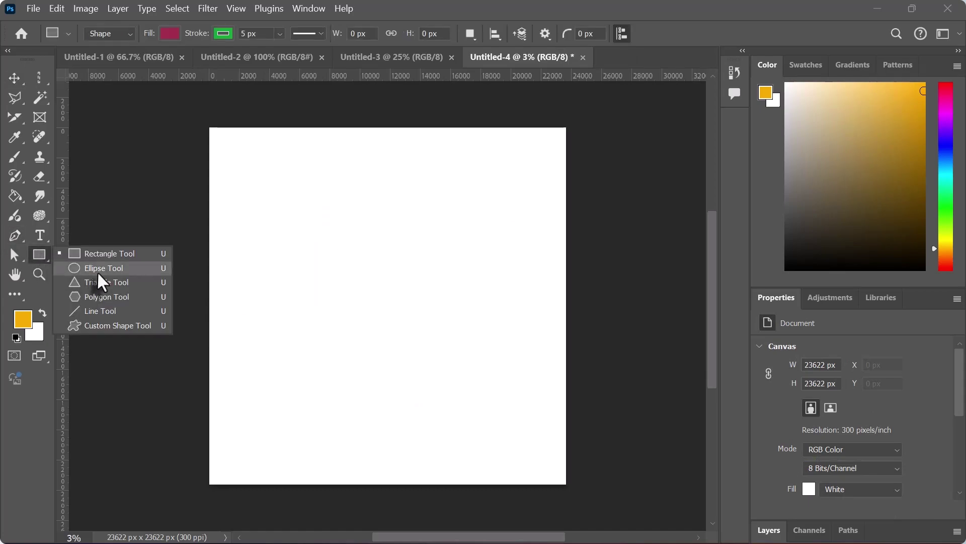
{"action": "left_click", "coordinate": [84, 254]}
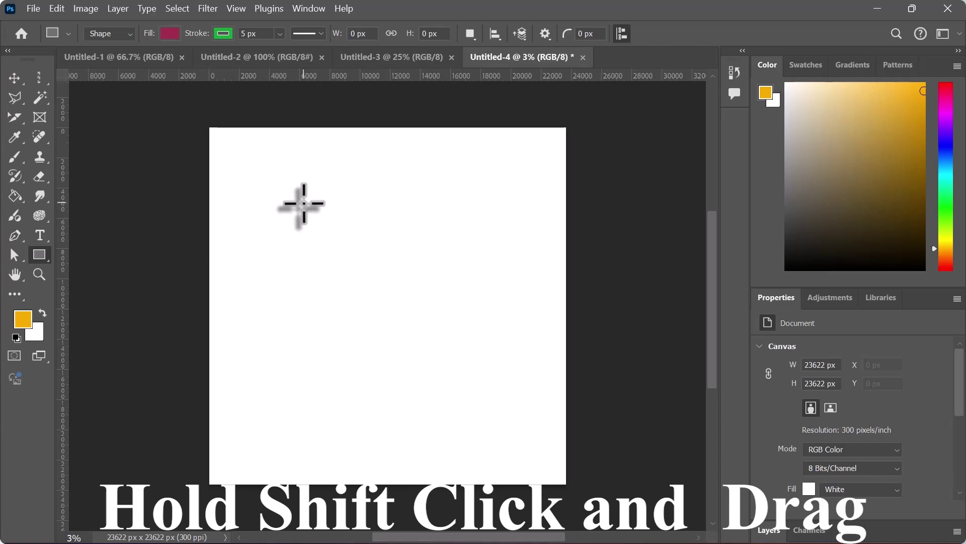
{"action": "left_click_drag", "start_coordinate": [302, 204], "coordinate": [405, 286]}
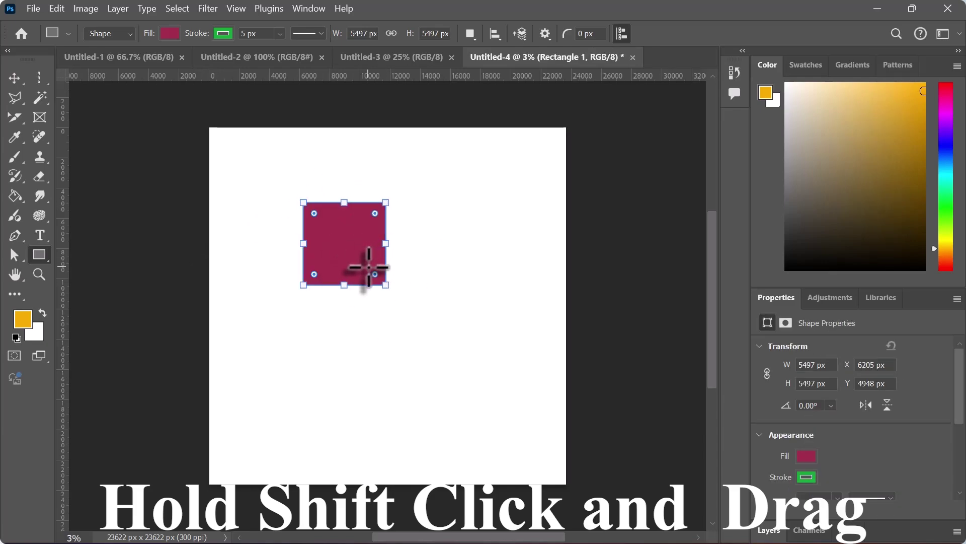
Change the square's fill to the recently used orange, deselect the shape and select it again with the Move tool.
{"action": "left_click", "coordinate": [806, 456]}
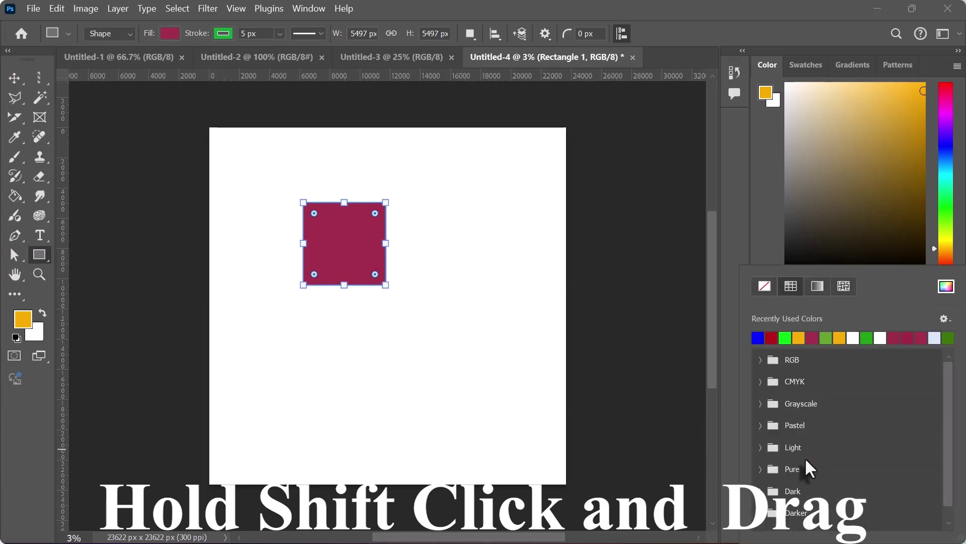
{"action": "left_click", "coordinate": [800, 338]}
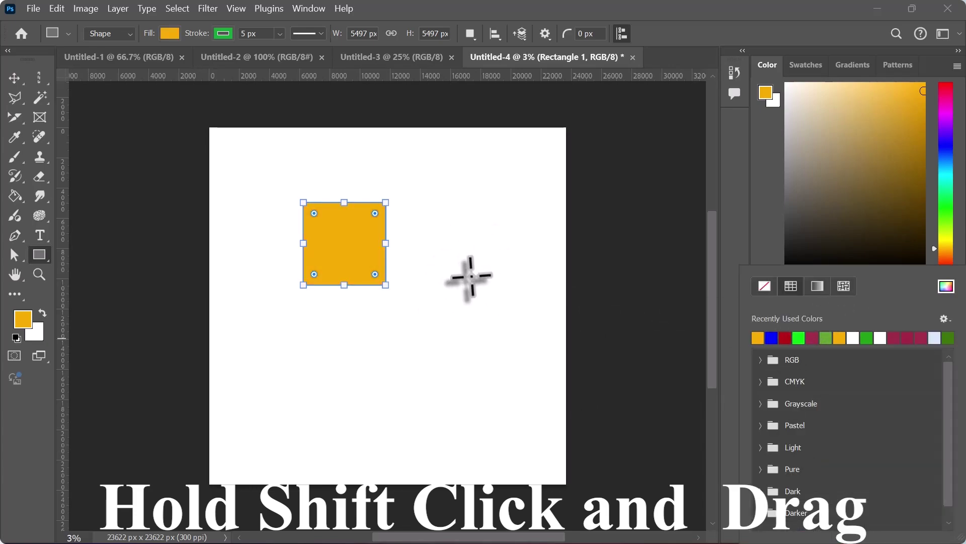
{"action": "left_click", "coordinate": [15, 79]}
{"action": "left_click", "coordinate": [15, 79]}
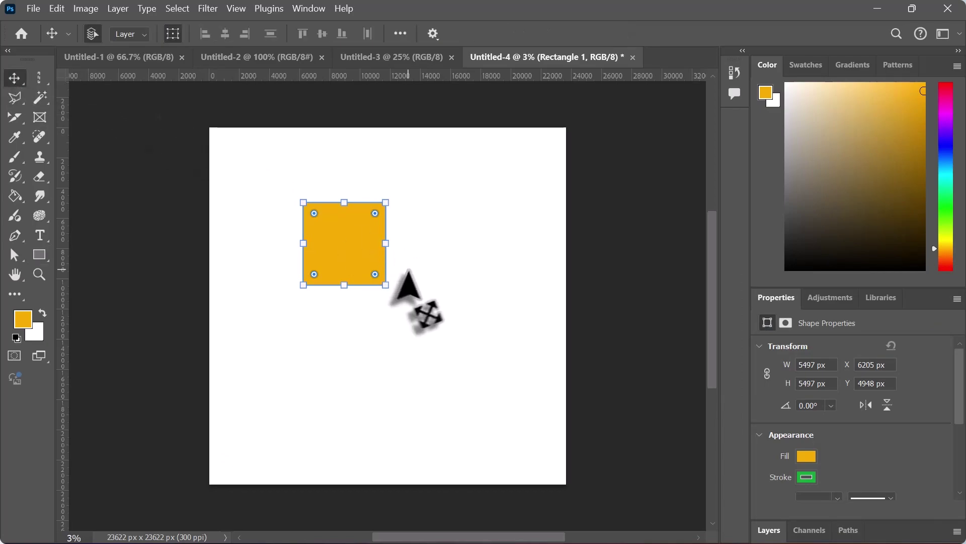
{"action": "left_click", "coordinate": [414, 278]}
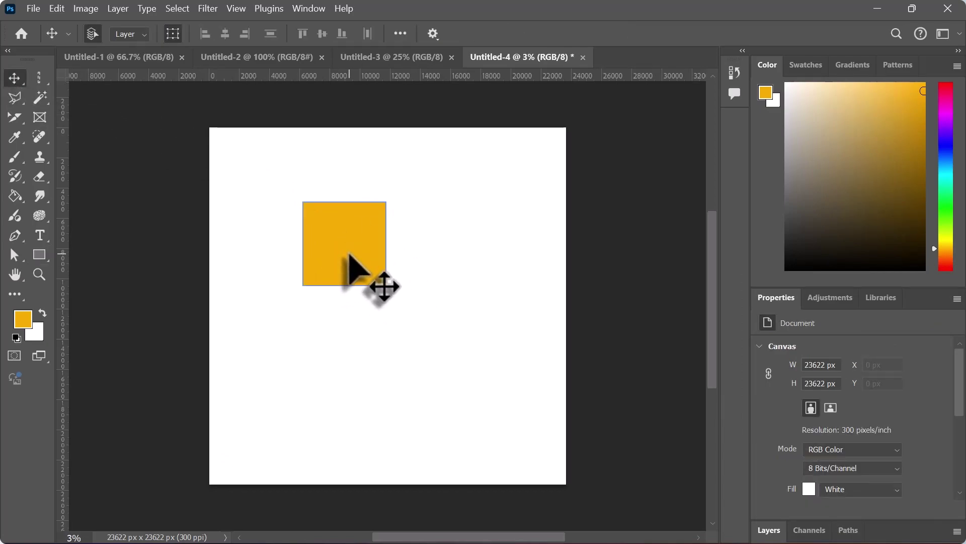
{"action": "left_click", "coordinate": [346, 244]}
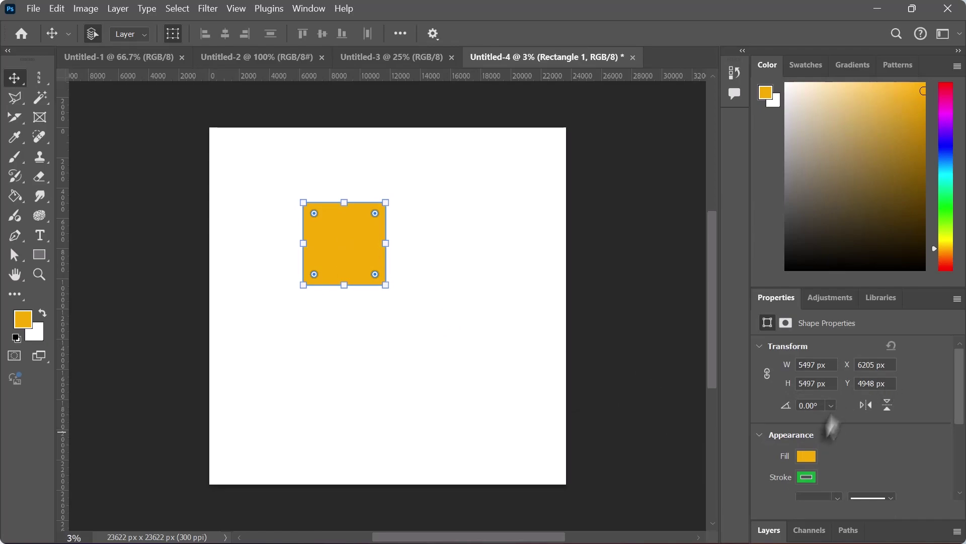
Delete the orange square from the canvas.
{"action": "mouse_move", "coordinate": [959, 412]}
{"action": "left_mouse_down"}
{"action": "mouse_move", "coordinate": [961, 472]}
{"action": "mouse_move", "coordinate": [958, 417]}
{"action": "left_mouse_up"}
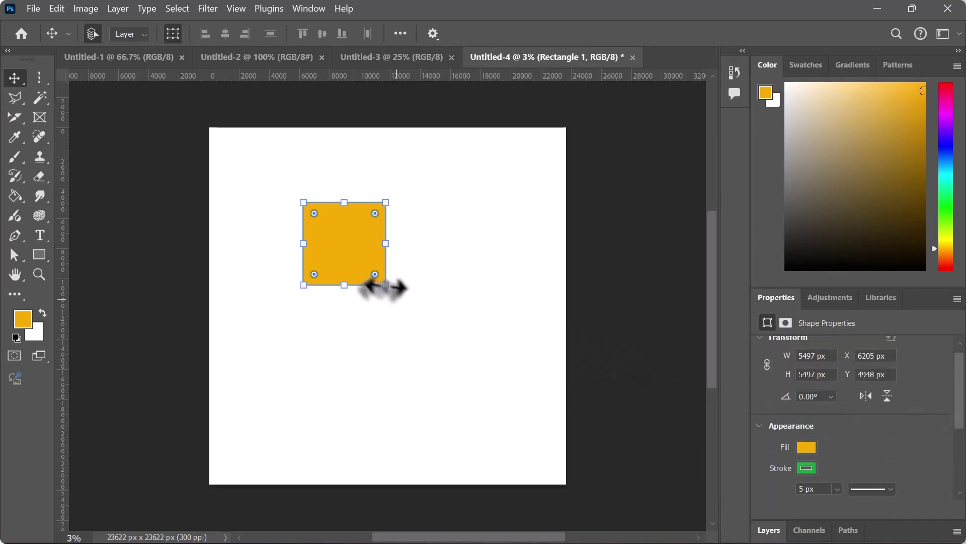
{"action": "left_click", "coordinate": [356, 255]}
{"action": "key", "text": "Delete"}
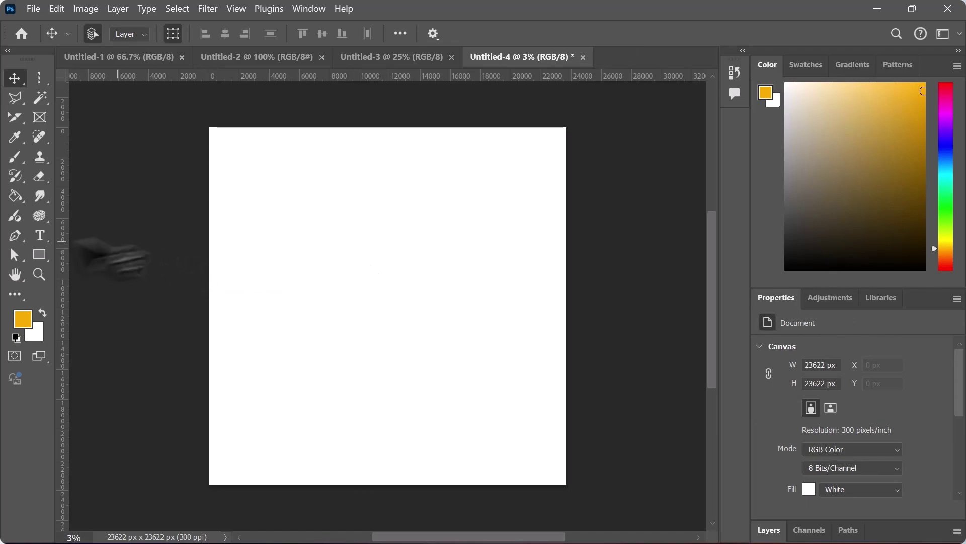
Draw an ellipse about 13586 px wide and 7664 px high in the upper half of the canvas with the Ellipse tool.
{"action": "left_click", "coordinate": [46, 252]}
{"action": "left_click", "coordinate": [101, 268]}
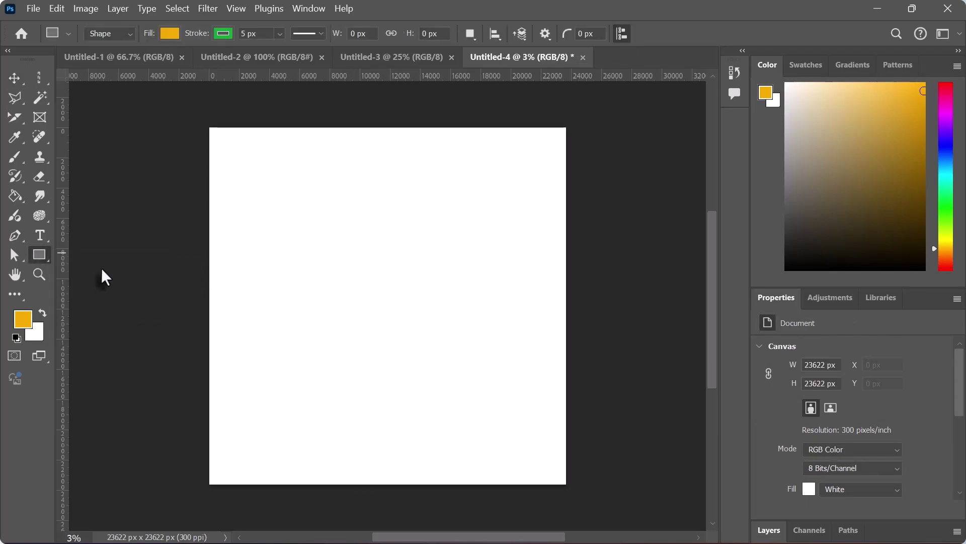
{"action": "left_click_drag", "start_coordinate": [273, 201], "coordinate": [477, 315]}
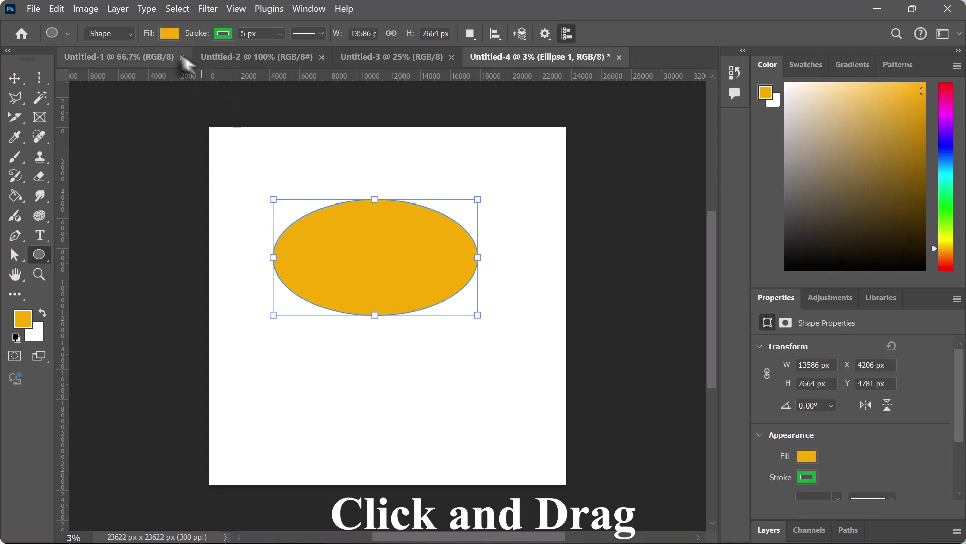
Change the ellipse's fill to yellow from the CMYK swatches.
{"action": "left_click", "coordinate": [807, 456]}
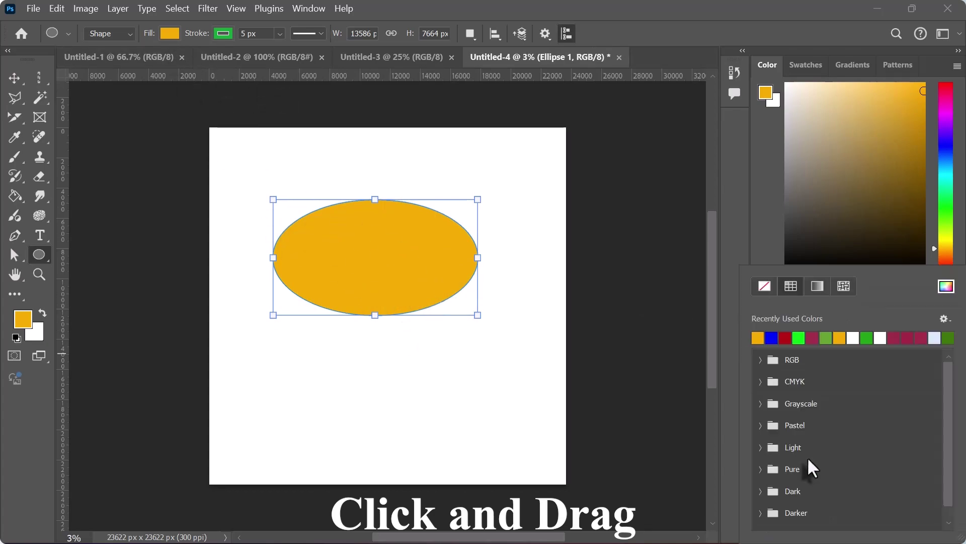
{"action": "left_click", "coordinate": [760, 381]}
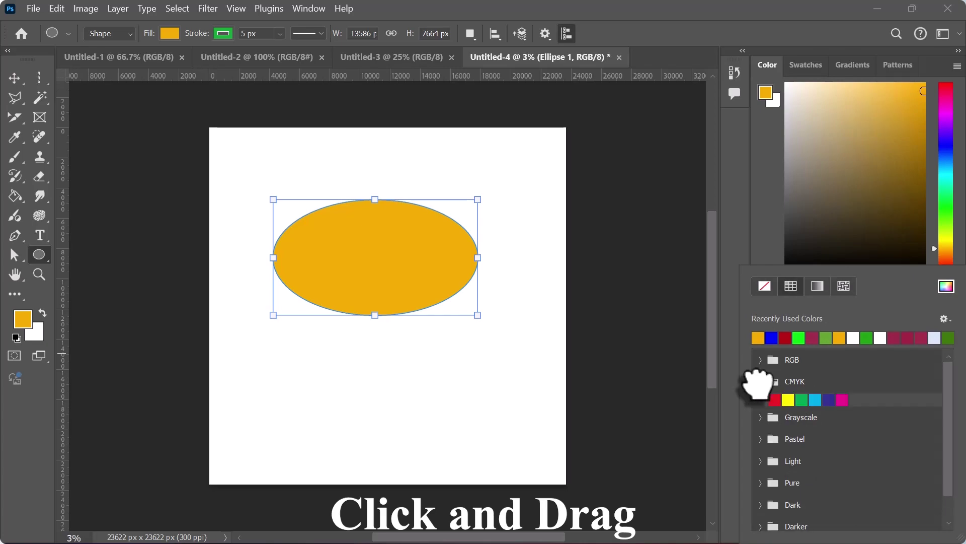
{"action": "left_click", "coordinate": [788, 400]}
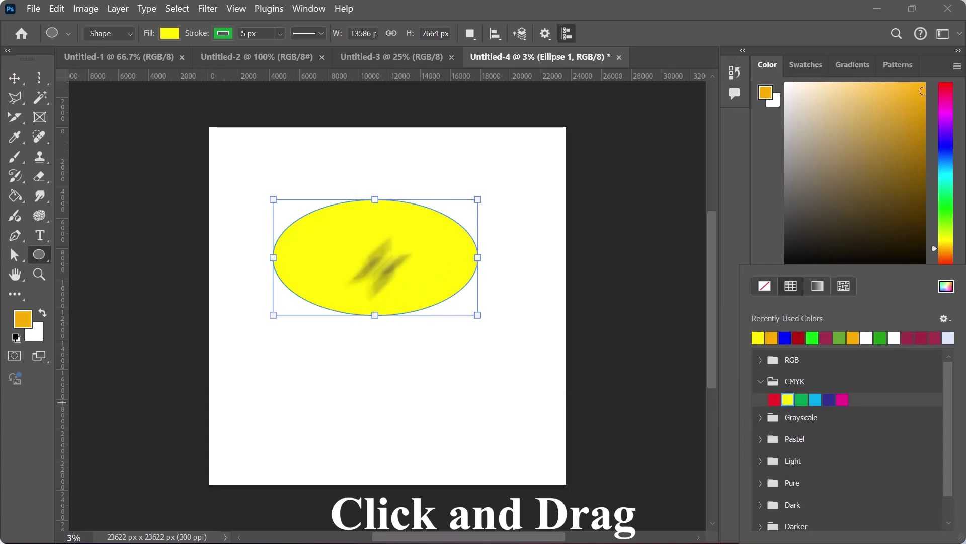
Delete the yellow ellipse from the canvas.
{"action": "left_click", "coordinate": [11, 81]}
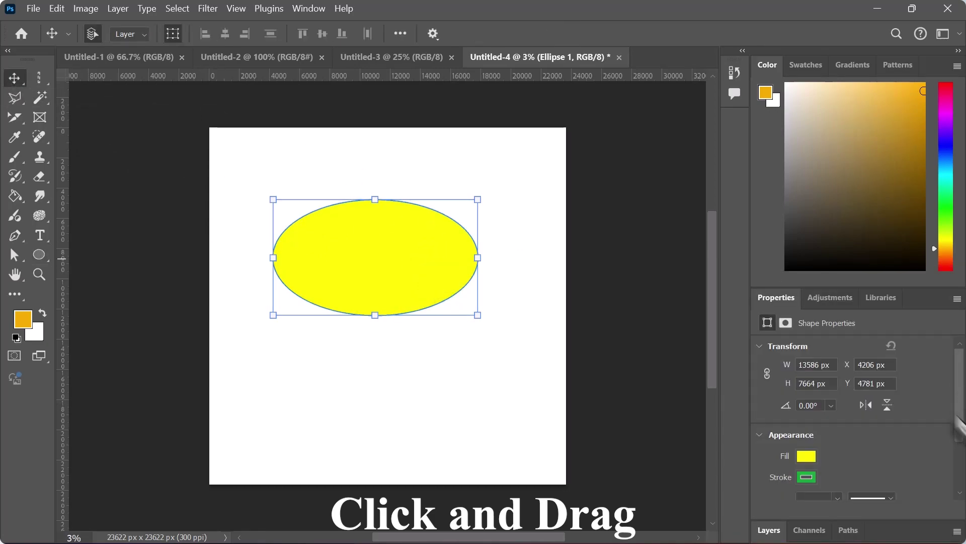
{"action": "left_click_drag", "start_coordinate": [960, 404], "coordinate": [962, 428]}
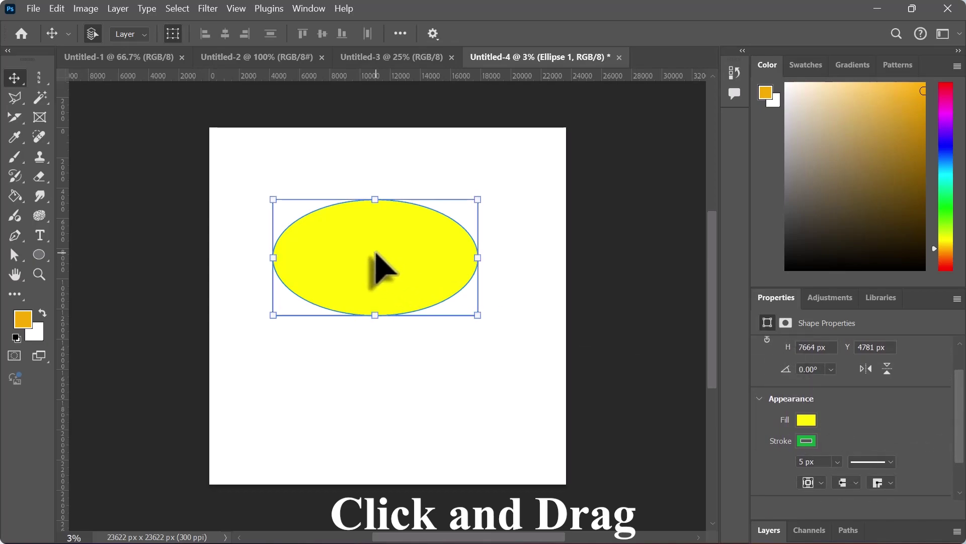
{"action": "key", "text": "Delete"}
Draw a perfect circle about 7730 px in diameter near the middle of the canvas with the Ellipse tool.
{"action": "left_click", "coordinate": [38, 255]}
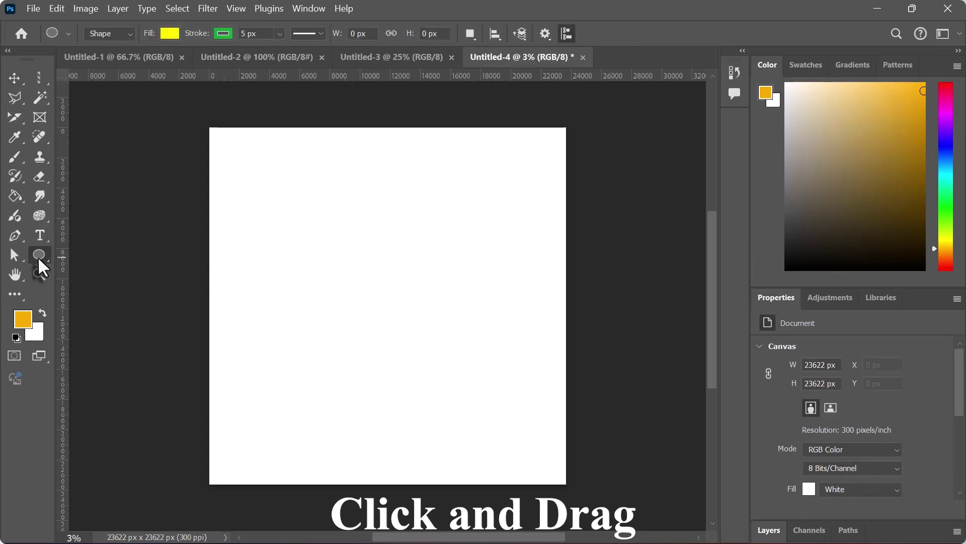
{"action": "right_click", "coordinate": [38, 256]}
{"action": "left_click", "coordinate": [88, 269]}
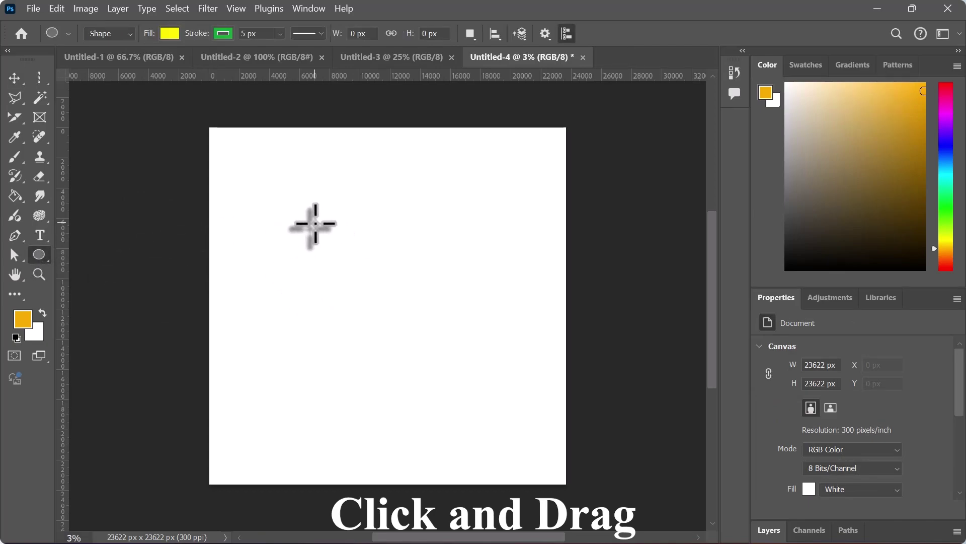
{"action": "left_click_drag", "start_coordinate": [315, 225], "coordinate": [442, 339]}
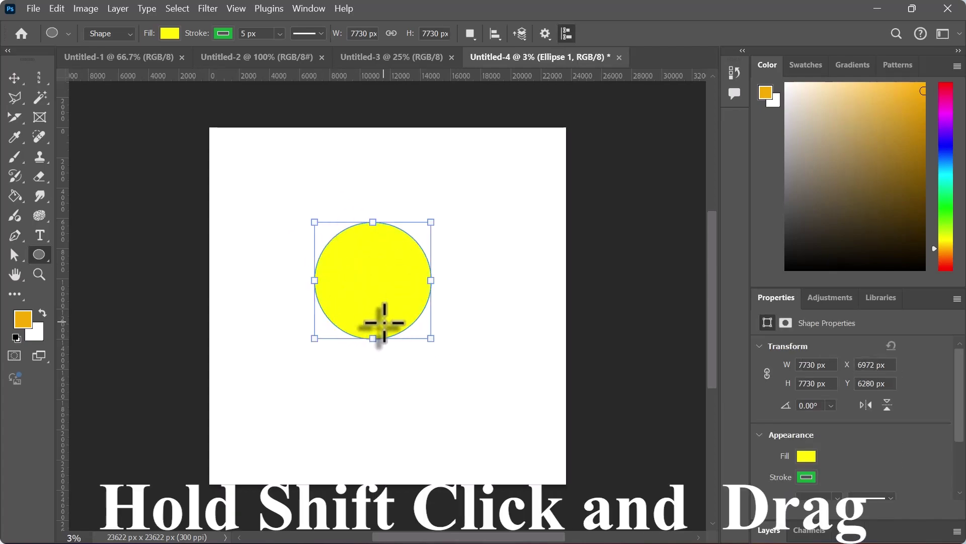
Try a peach fill on the circle and settle on purple, both from the Pastel swatches.
{"action": "left_click", "coordinate": [806, 456]}
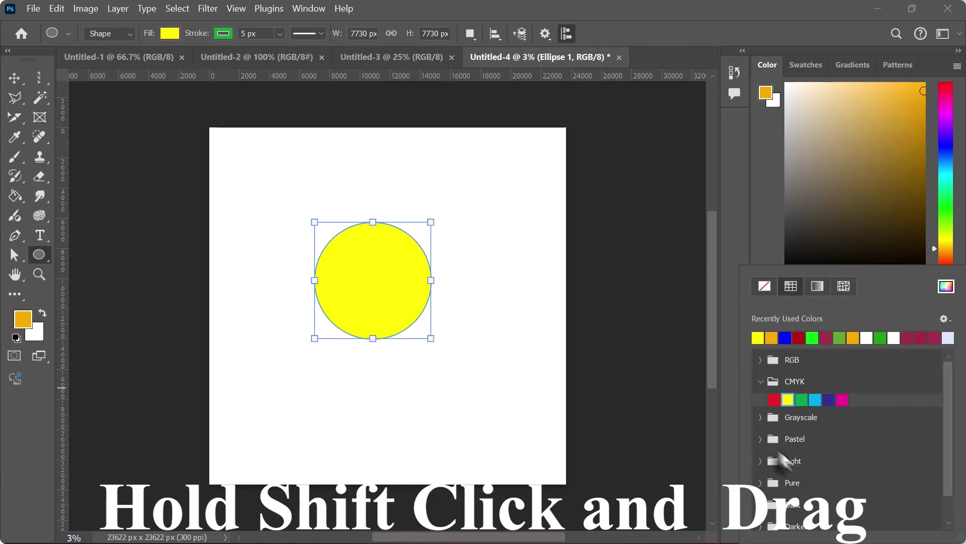
{"action": "left_click", "coordinate": [760, 442]}
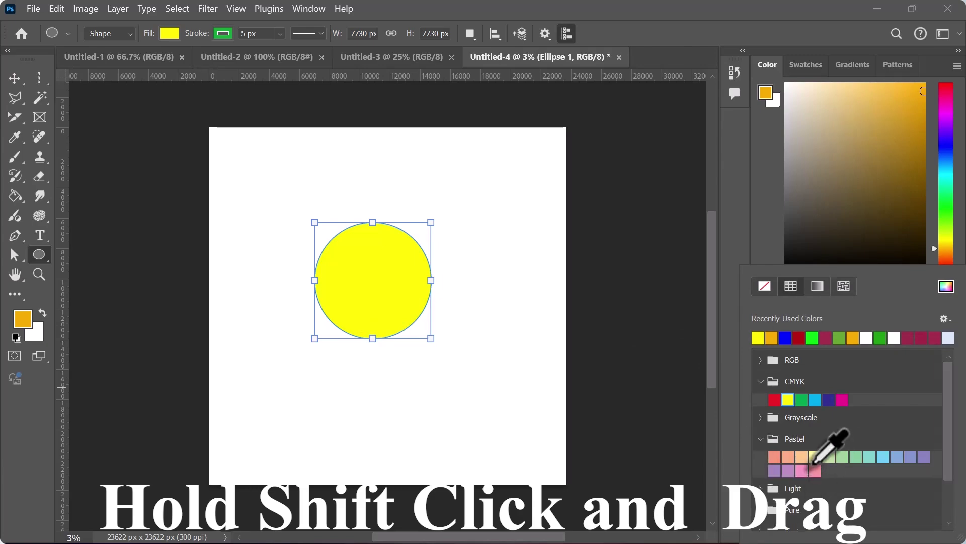
{"action": "left_click", "coordinate": [803, 458]}
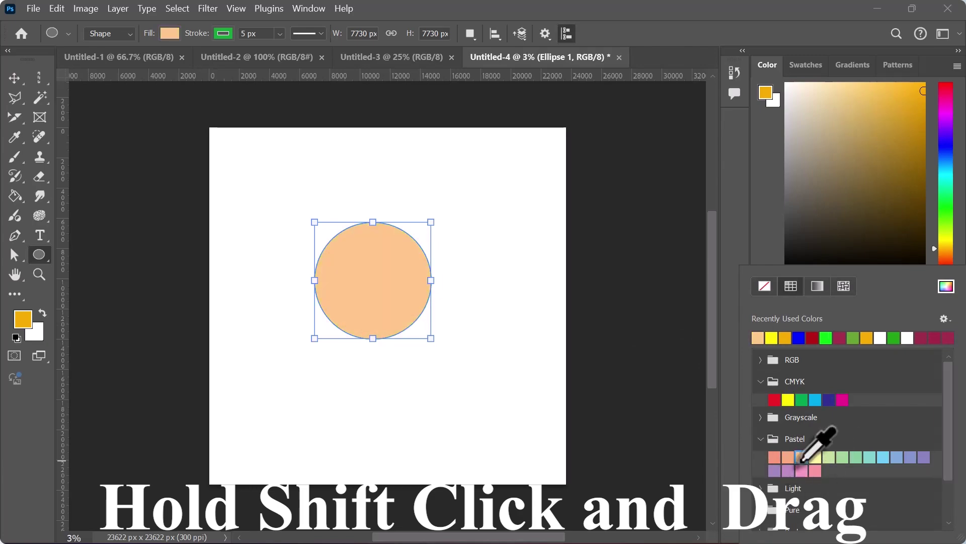
{"action": "left_click", "coordinate": [775, 471]}
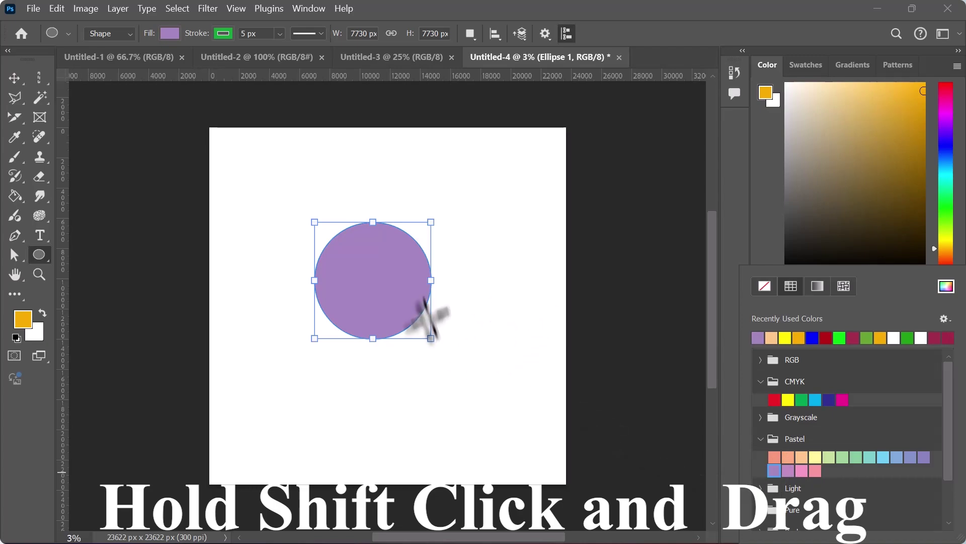
Delete the purple circle from the canvas using the Move tool.
{"action": "left_click", "coordinate": [14, 78]}
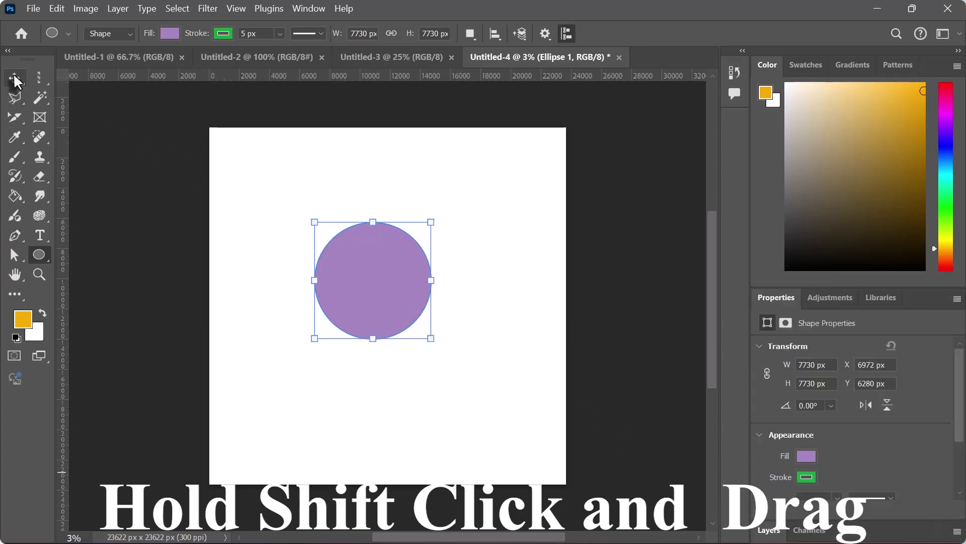
{"action": "left_click", "coordinate": [14, 78]}
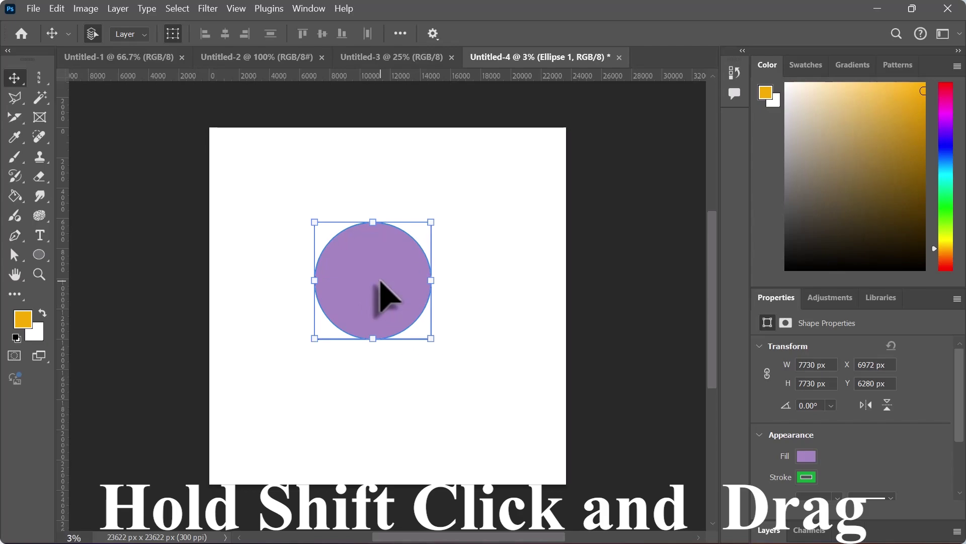
{"action": "key", "text": "Delete"}
Draw a triangle about 11771 px wide and 9730 px high on the canvas with the Triangle tool.
{"action": "left_click", "coordinate": [40, 255]}
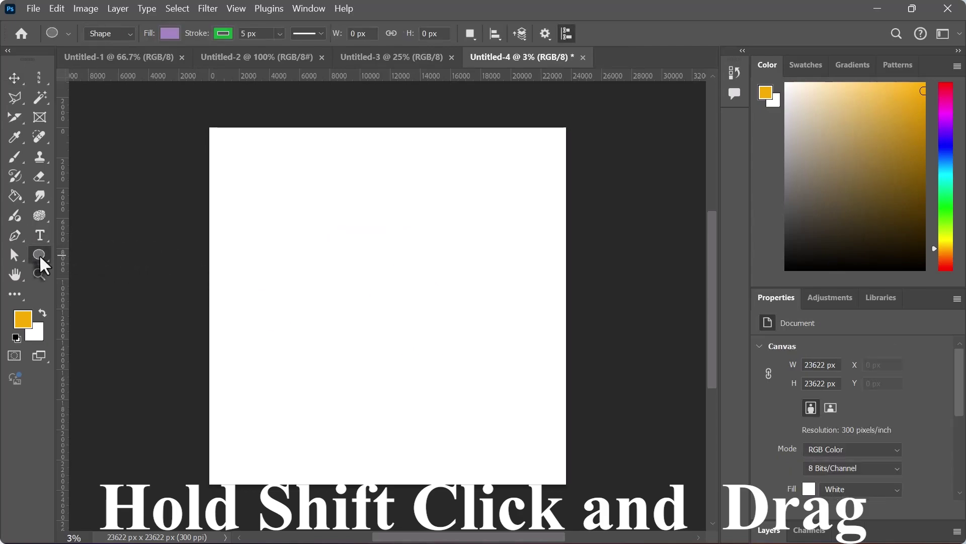
{"action": "right_click", "coordinate": [39, 255]}
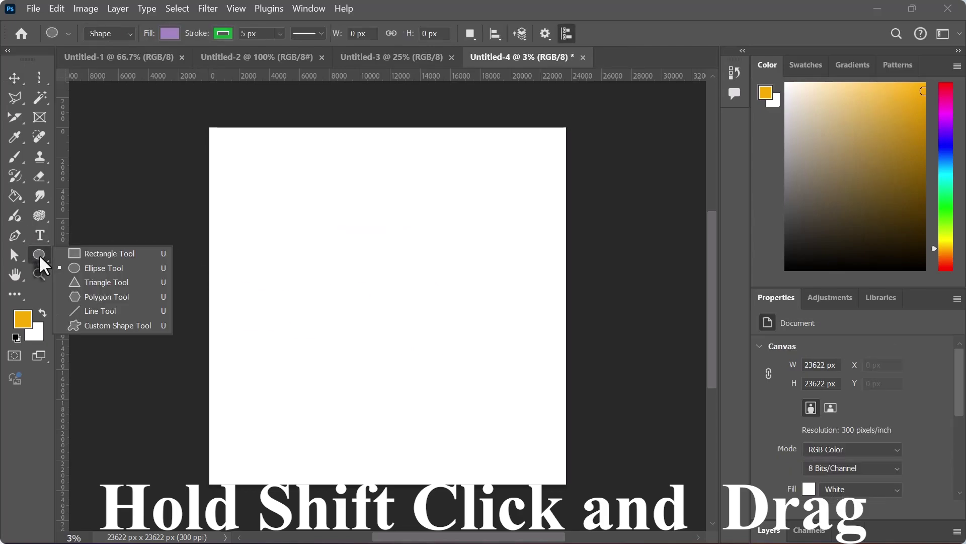
{"action": "left_click", "coordinate": [87, 281]}
{"action": "left_click_drag", "start_coordinate": [279, 199], "coordinate": [456, 345]}
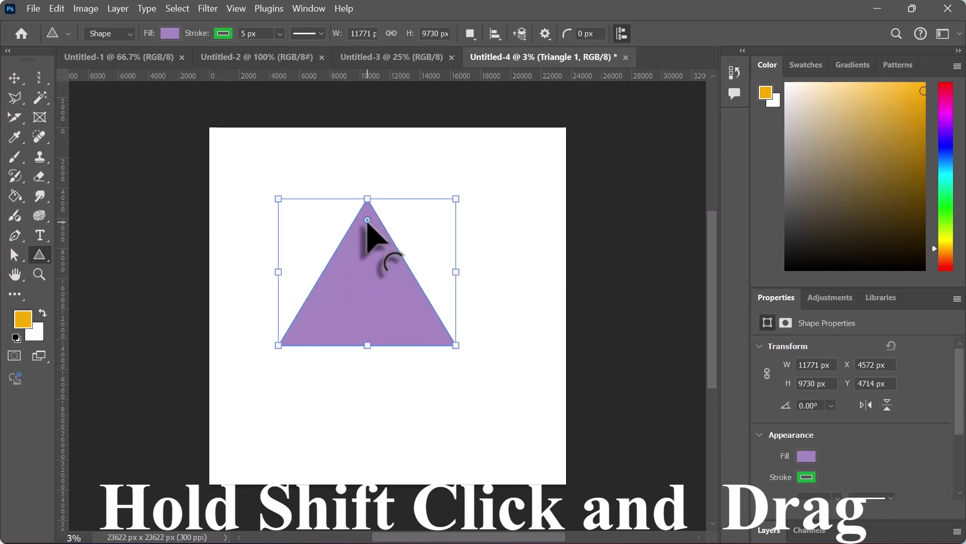
Round the triangle's corners freehand, undo the rounding and dismiss the Create Triangle dialog.
{"action": "left_click_drag", "start_coordinate": [367, 220], "coordinate": [369, 286]}
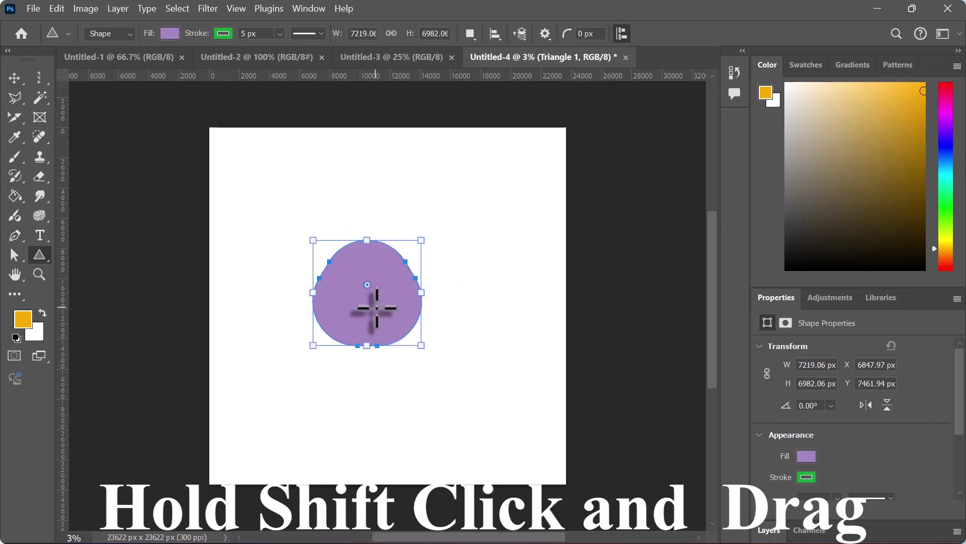
{"action": "key", "text": "ctrl+z"}
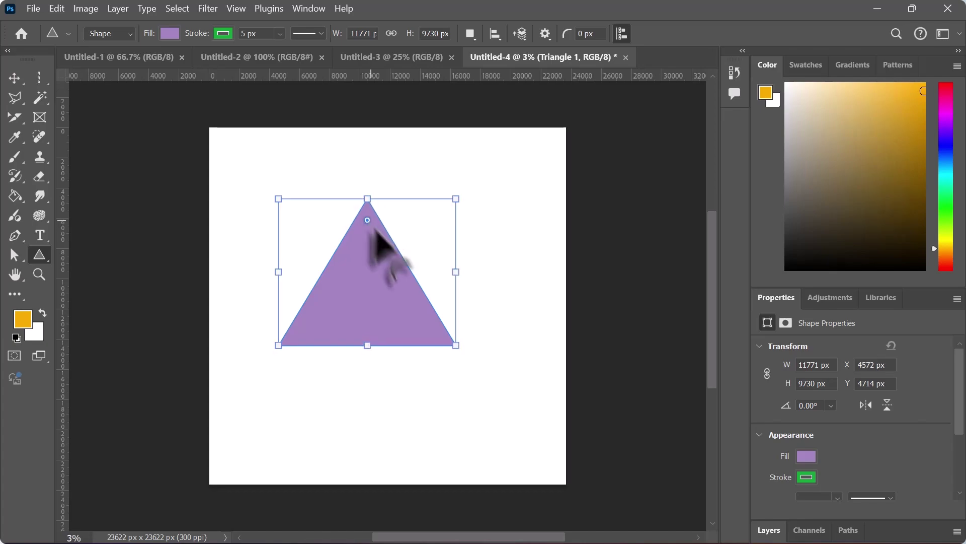
{"action": "left_click", "coordinate": [385, 291]}
{"action": "left_click", "coordinate": [532, 256]}
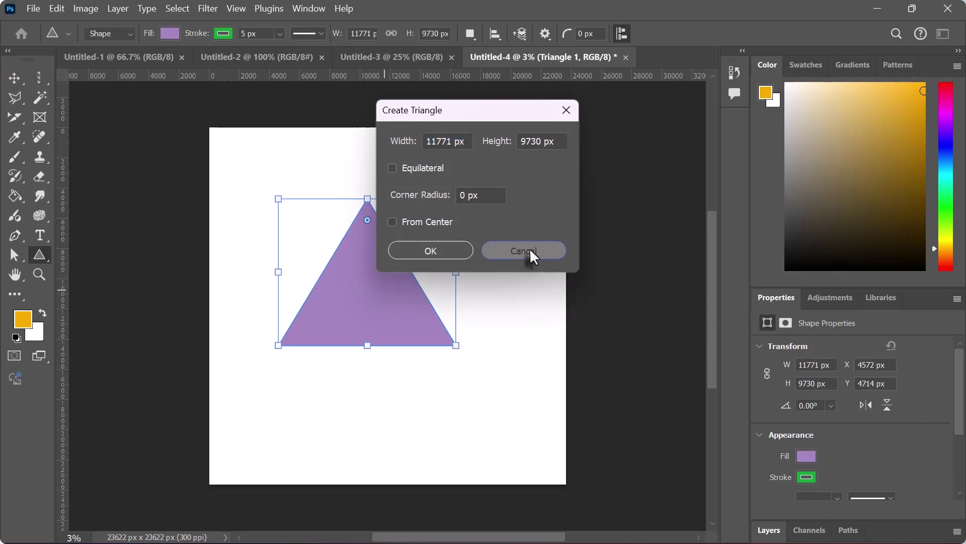
Set the triangle's corner radius to 2000 px and undo that change.
{"action": "left_click_drag", "start_coordinate": [961, 418], "coordinate": [961, 468]}
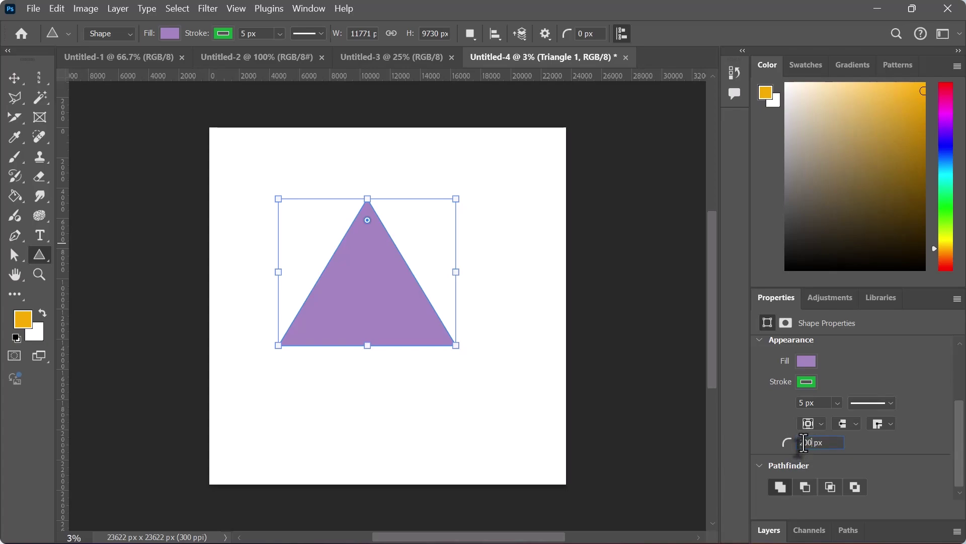
{"action": "key", "text": "Return"}
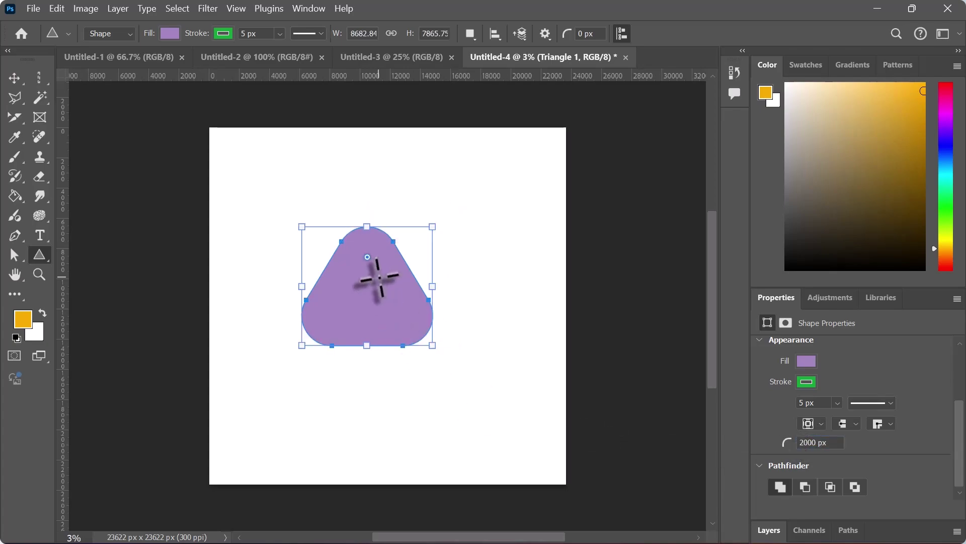
{"action": "key", "text": "ctrl+z"}
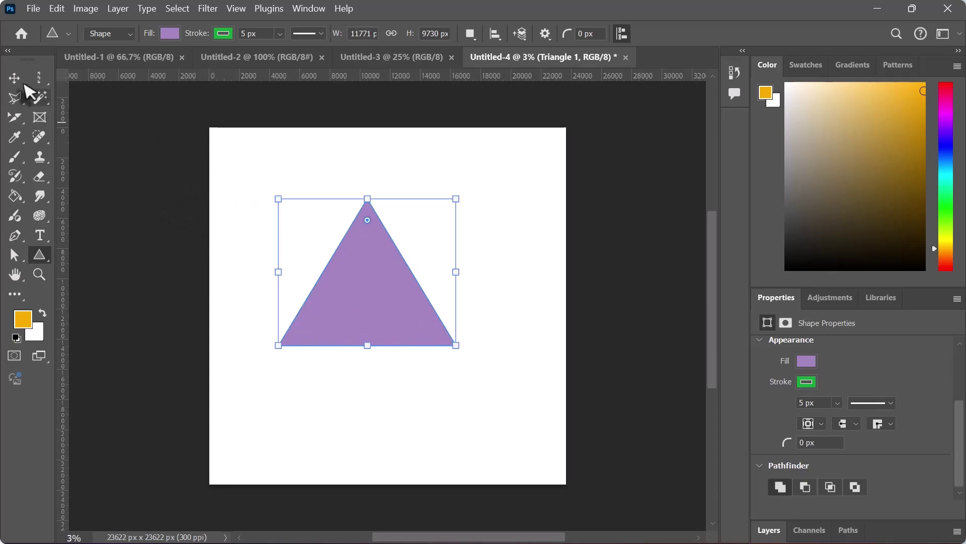
Delete the purple triangle from the canvas.
{"action": "left_click", "coordinate": [14, 78]}
{"action": "key", "text": "Delete"}
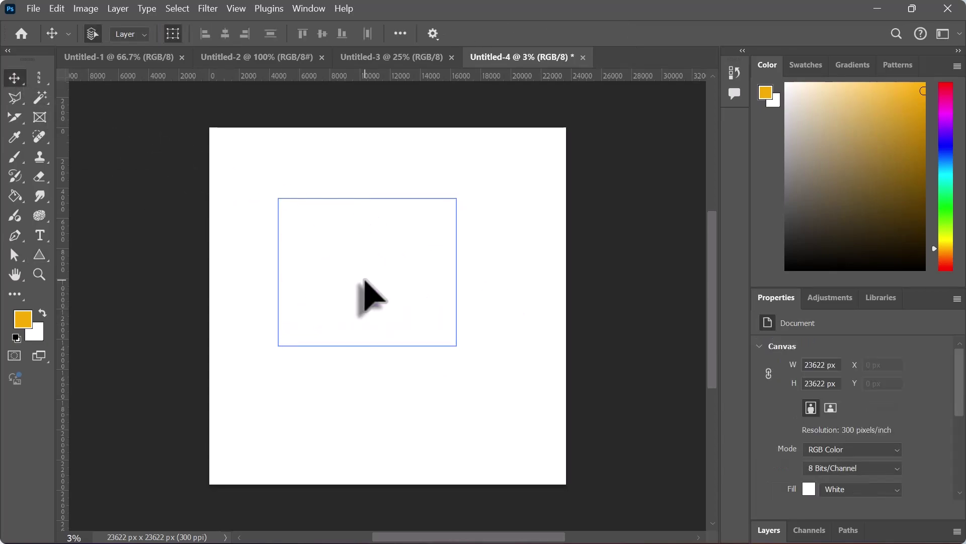
Draw a five-sided polygon about 11887 px wide and 9813 px high on the canvas with the Polygon tool.
{"action": "left_click", "coordinate": [40, 256]}
{"action": "right_click", "coordinate": [39, 257]}
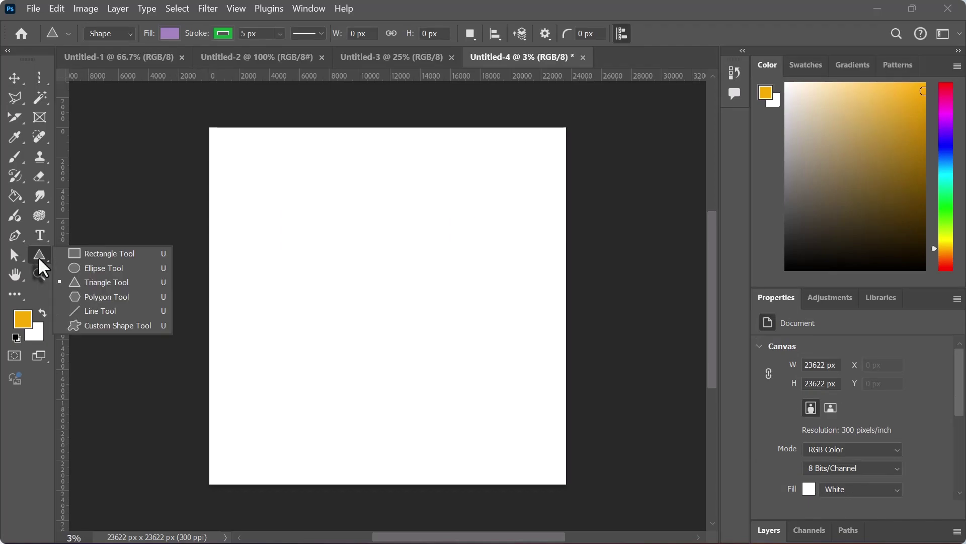
{"action": "left_click", "coordinate": [101, 297]}
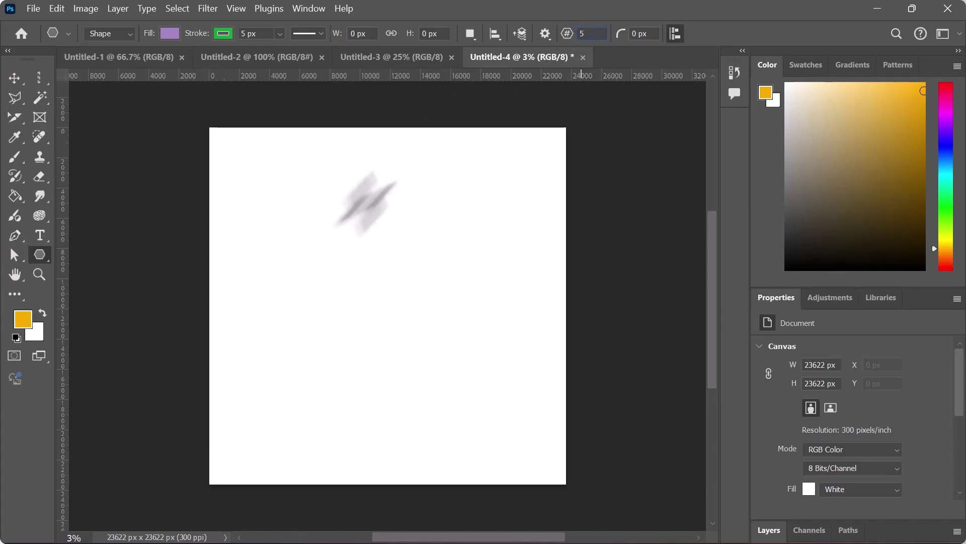
{"action": "left_click_drag", "start_coordinate": [291, 226], "coordinate": [470, 373]}
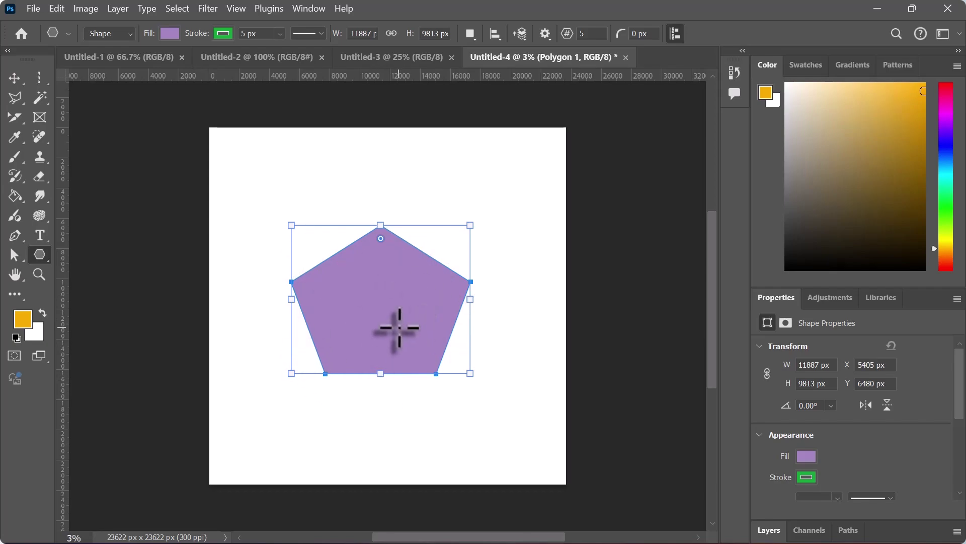
Try rounding the pentagon's corners freehand, undo the rounding and remove the pentagon from the canvas.
{"action": "left_click", "coordinate": [14, 78]}
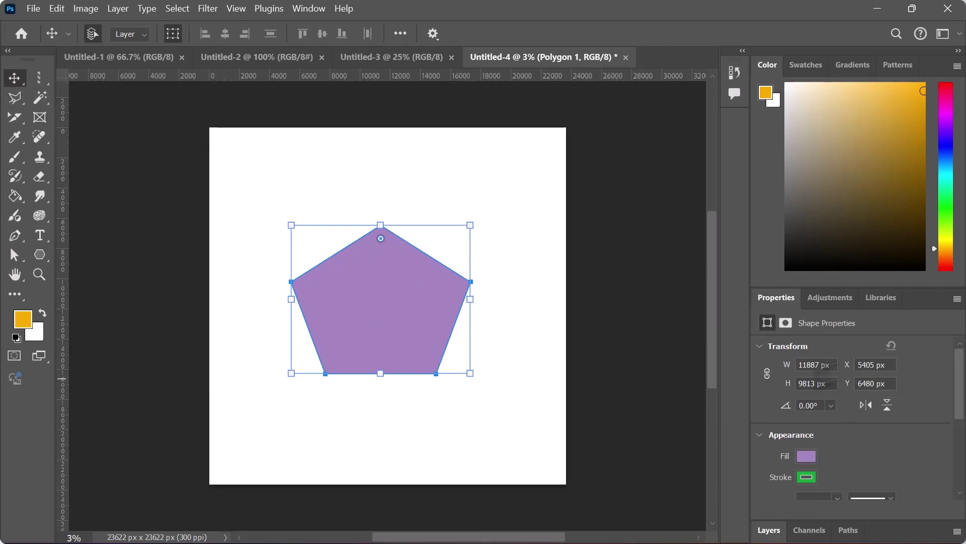
{"action": "left_click_drag", "start_coordinate": [958, 396], "coordinate": [965, 426]}
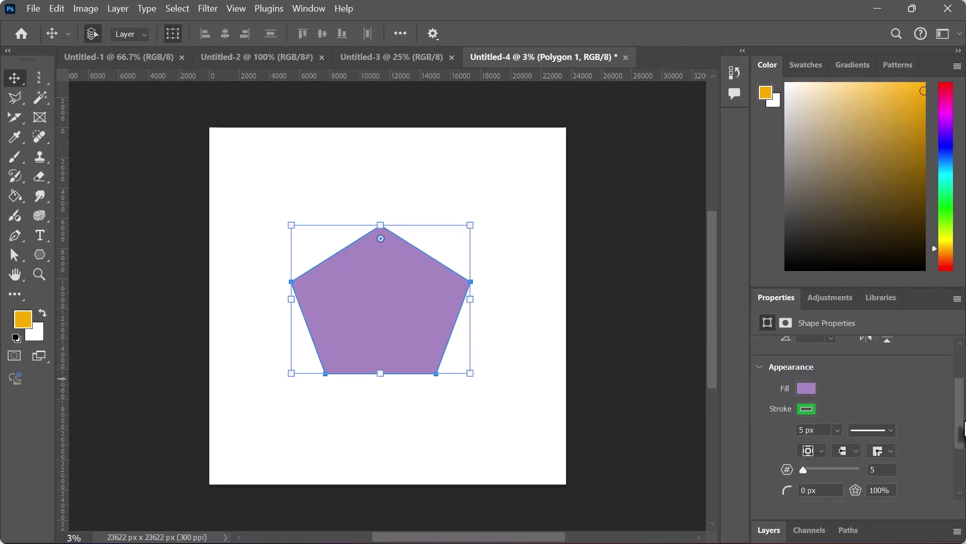
{"action": "left_click_drag", "start_coordinate": [380, 239], "coordinate": [381, 268]}
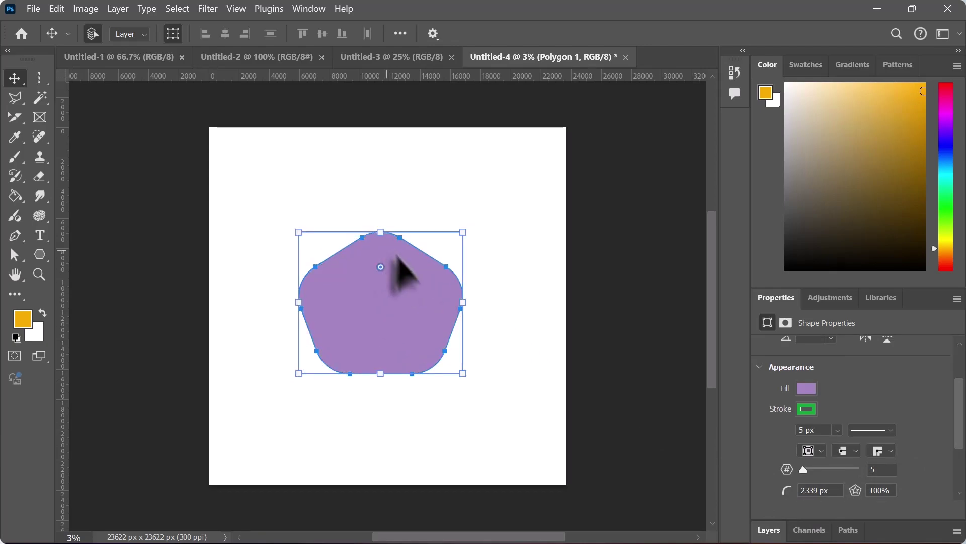
{"action": "key", "text": "ctrl+z"}
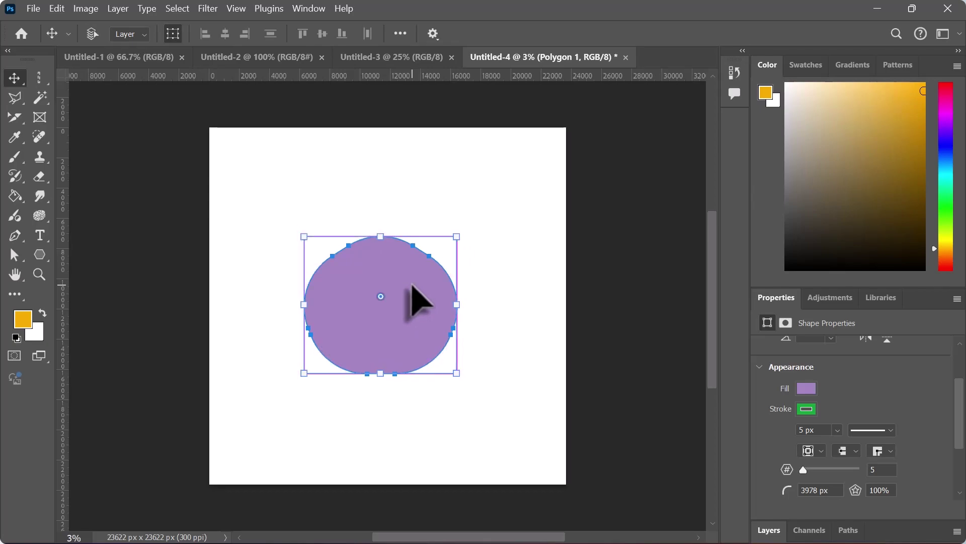
{"action": "key", "text": "ctrl+z"}
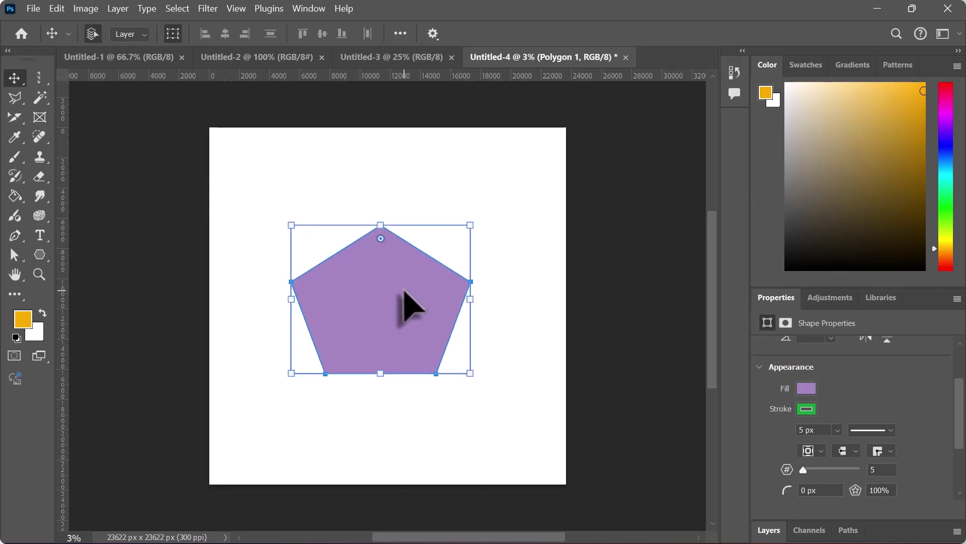
{"action": "key", "text": "ctrl+z"}
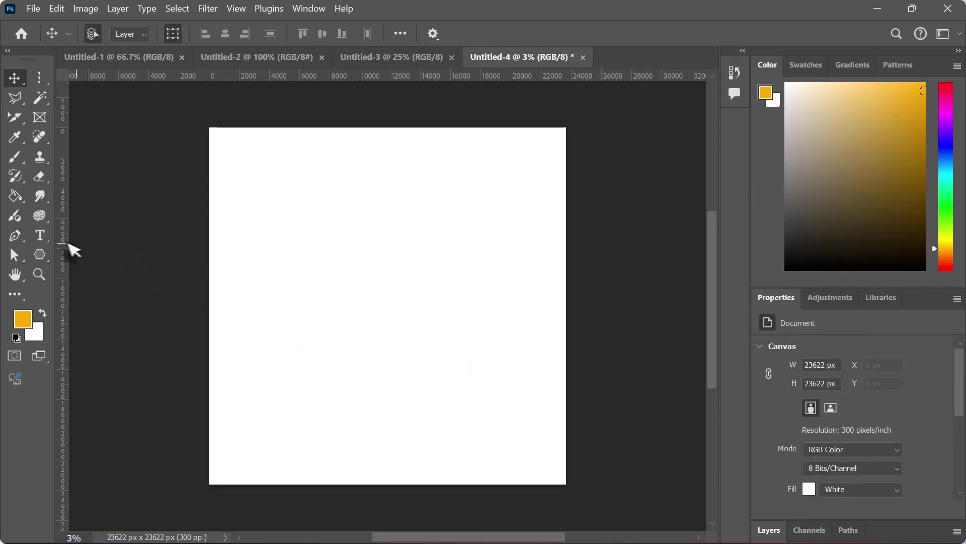
Draw an eight-sided polygon about 13270 px wide and 11778 px high and fill it with green from the Light swatches.
{"action": "left_click", "coordinate": [44, 255]}
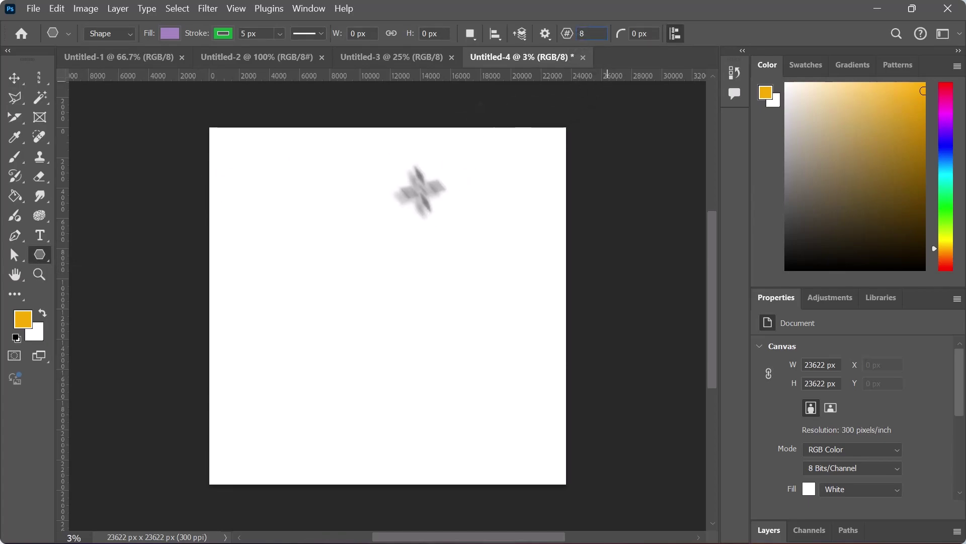
{"action": "left_click_drag", "start_coordinate": [312, 209], "coordinate": [510, 387]}
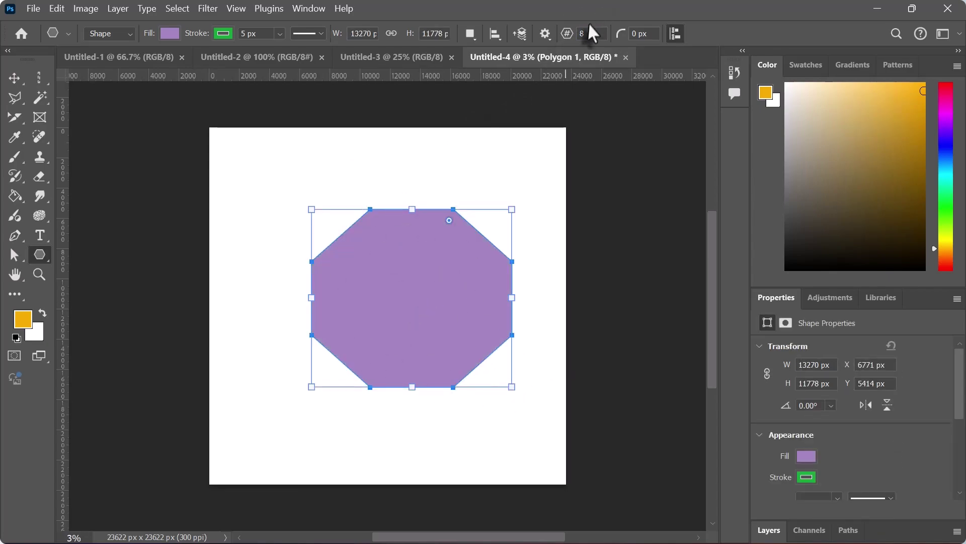
{"action": "left_click", "coordinate": [807, 456]}
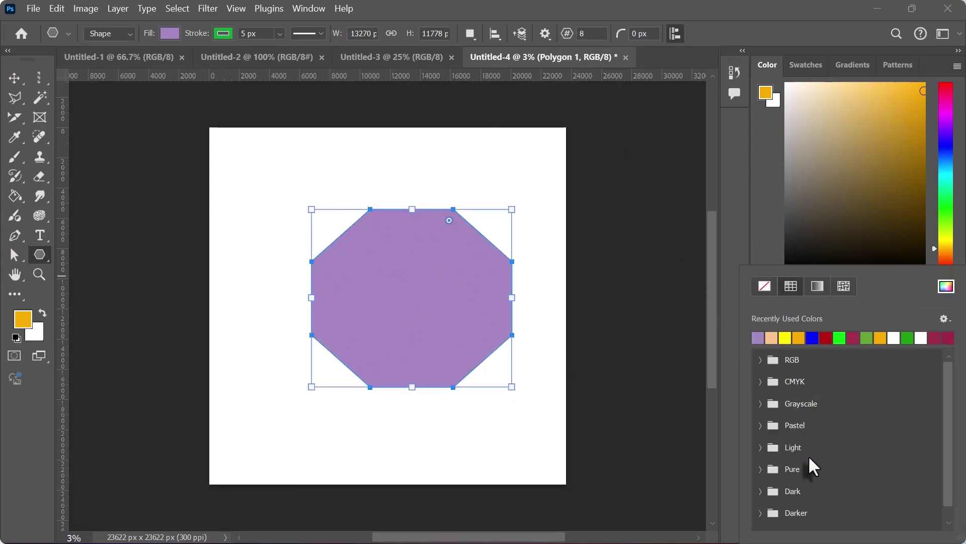
{"action": "left_click", "coordinate": [762, 448]}
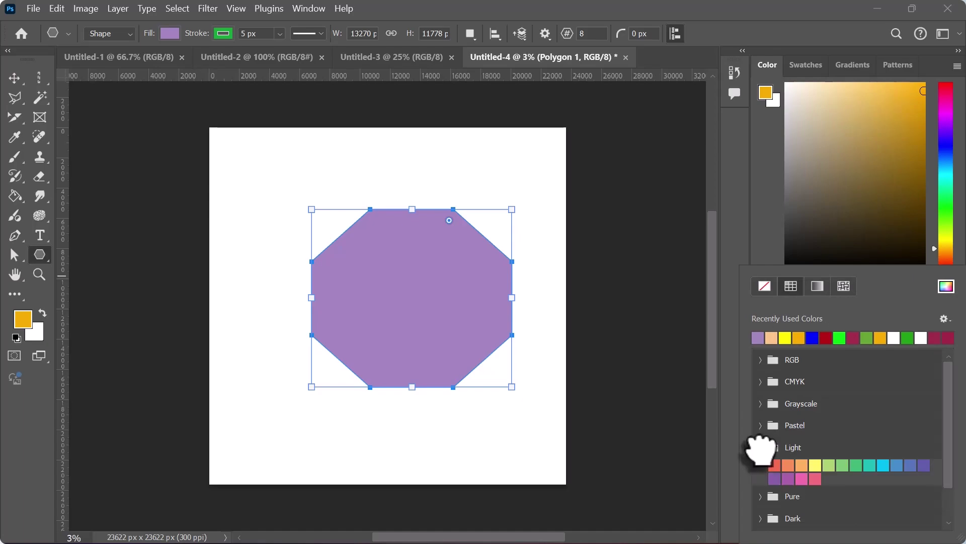
{"action": "left_click", "coordinate": [842, 464]}
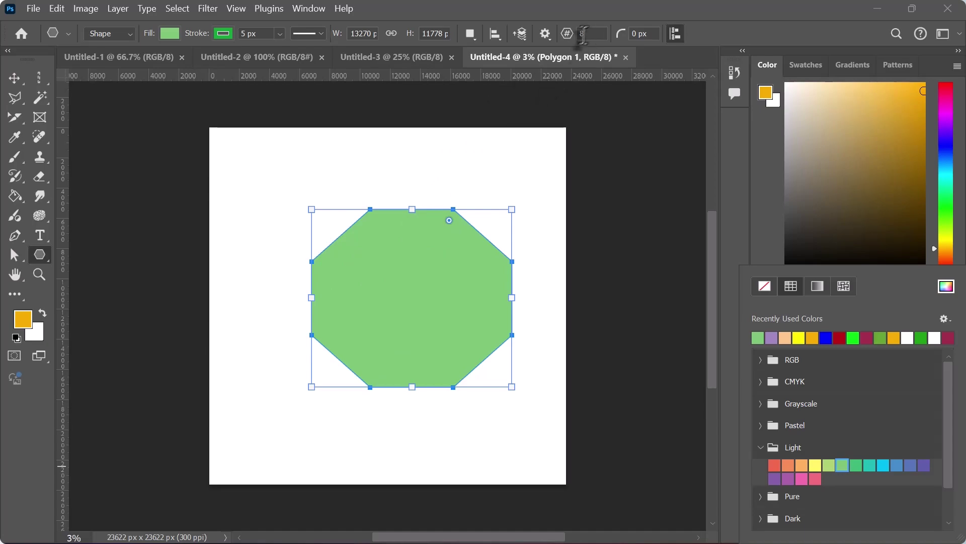
Delete the green octagon from the canvas.
{"action": "left_click", "coordinate": [14, 78]}
{"action": "key", "text": "Delete"}
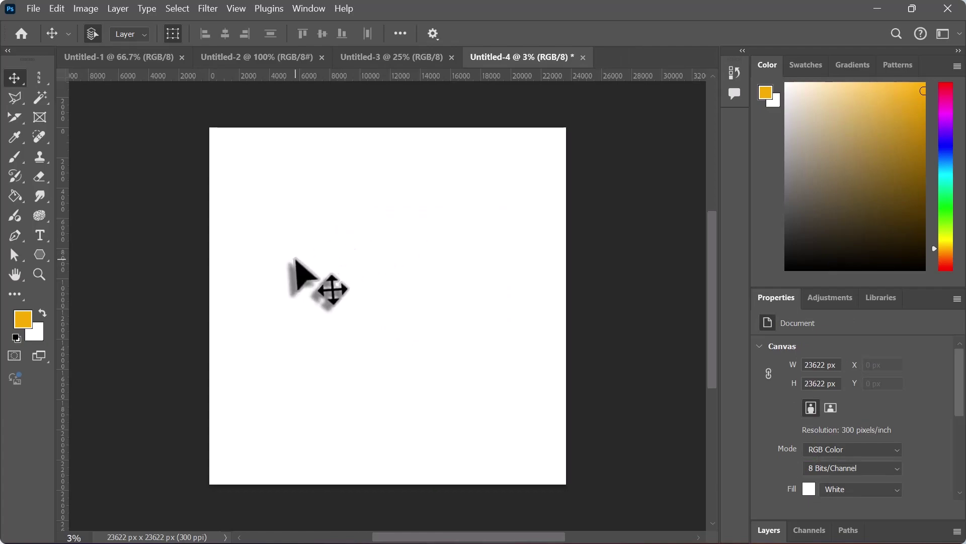
Create a 10-sided polygon 100 px wide and 100 px high in the upper part of the canvas.
{"action": "left_click", "coordinate": [42, 254]}
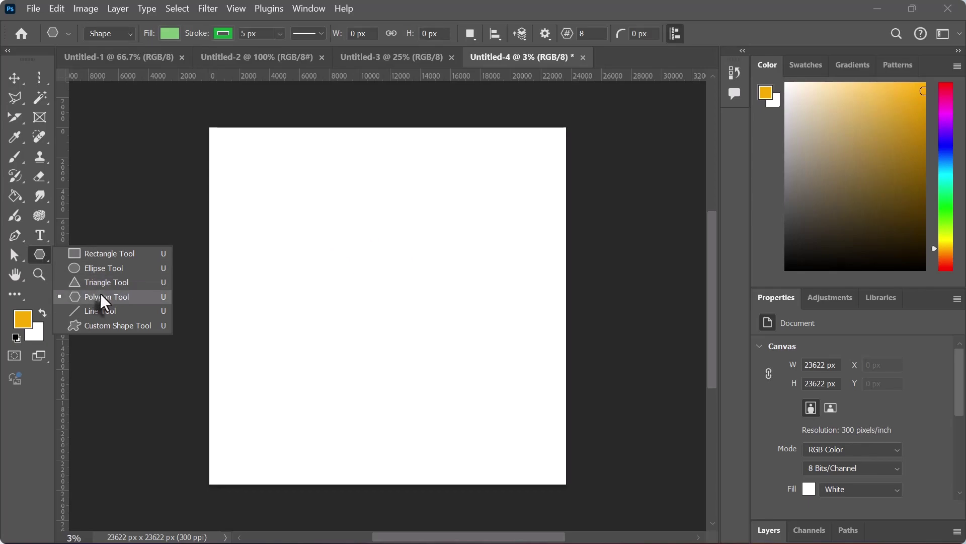
{"action": "left_click", "coordinate": [101, 295]}
{"action": "left_click", "coordinate": [371, 208]}
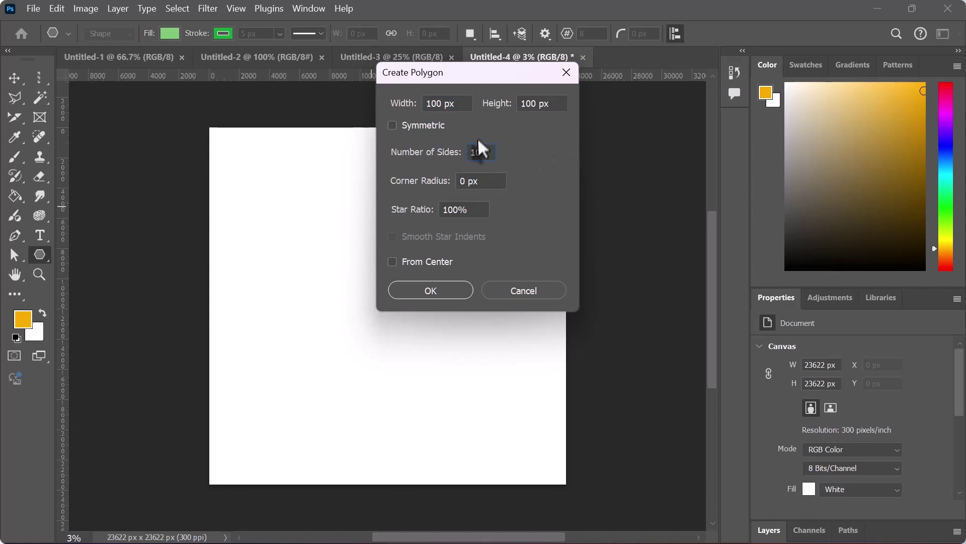
{"action": "left_click", "coordinate": [434, 291]}
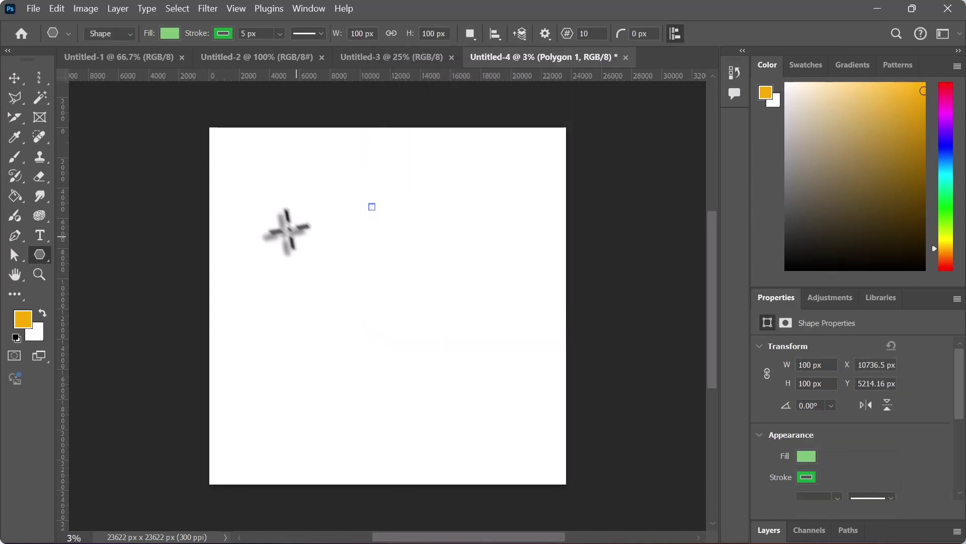
Draw a ten-sided polygon about 12387 px wide and 11212 px high, then round its corners freehand and restore them to sharp.
{"action": "left_click_drag", "start_coordinate": [388, 330], "coordinate": [469, 390]}
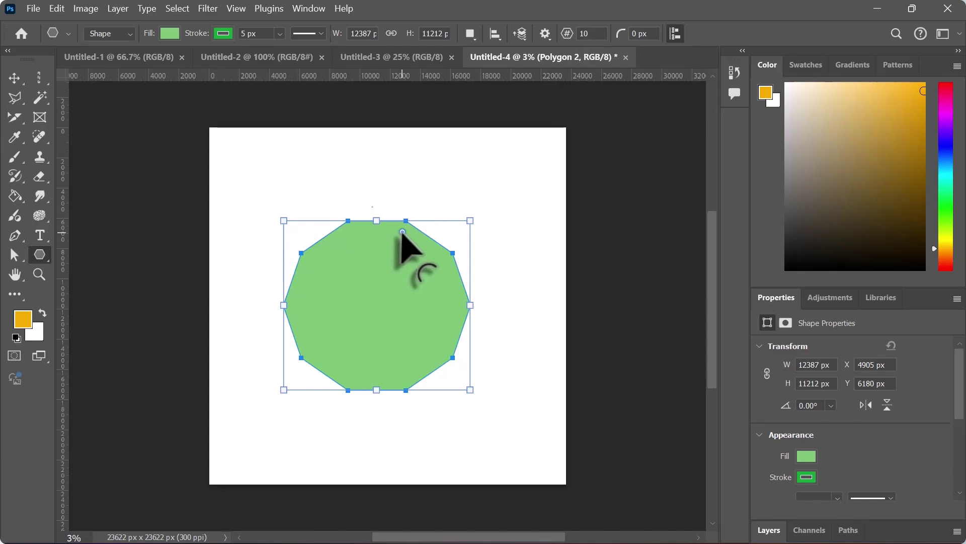
{"action": "left_click_drag", "start_coordinate": [401, 233], "coordinate": [372, 329]}
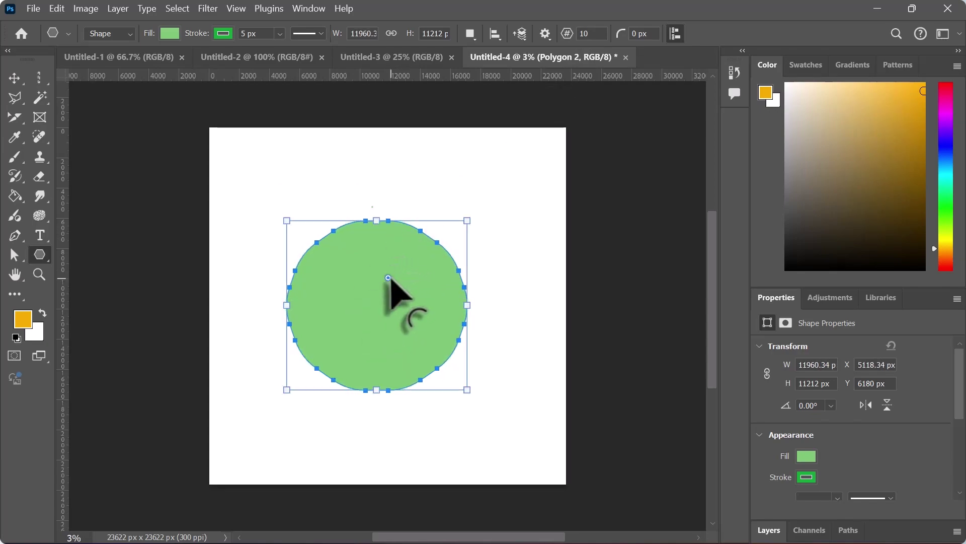
{"action": "left_click_drag", "start_coordinate": [388, 277], "coordinate": [465, 189]}
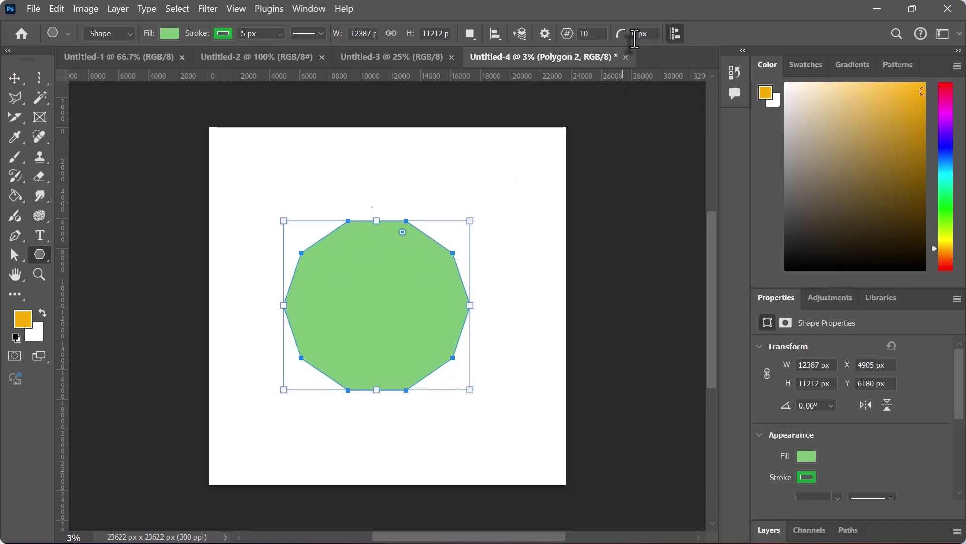
Delete the large green ten-sided polygon from the canvas.
{"action": "left_click_drag", "start_coordinate": [962, 390], "coordinate": [961, 441]}
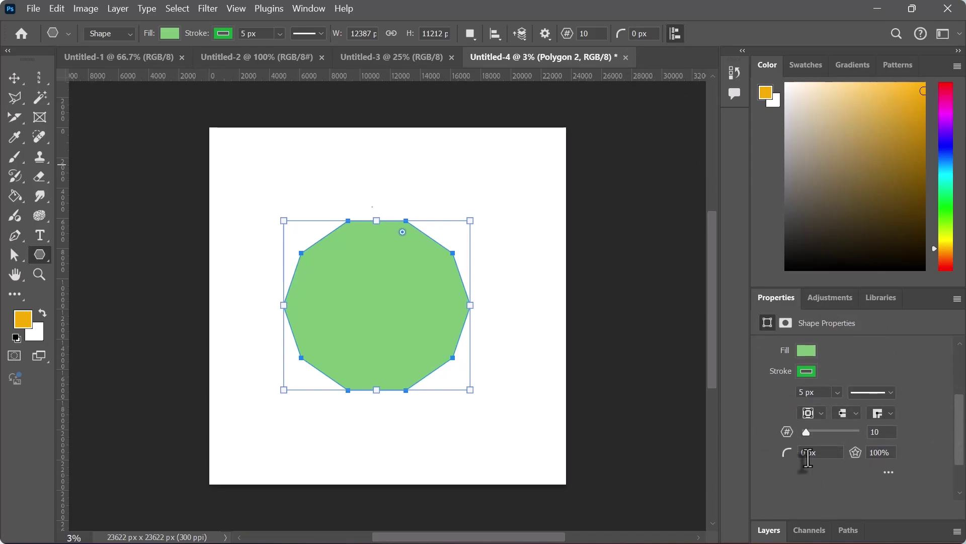
{"action": "left_click", "coordinate": [15, 79]}
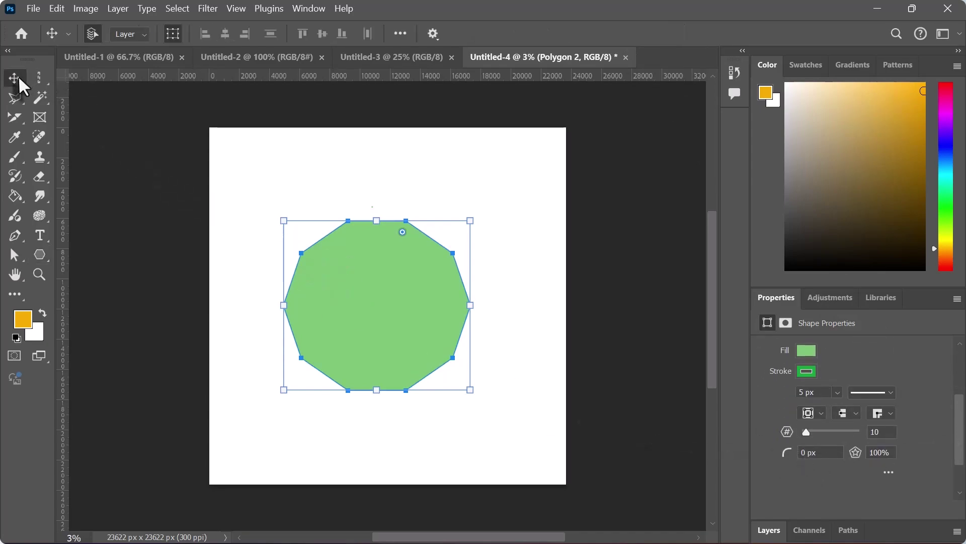
{"action": "left_click", "coordinate": [371, 278]}
{"action": "key", "text": "Delete"}
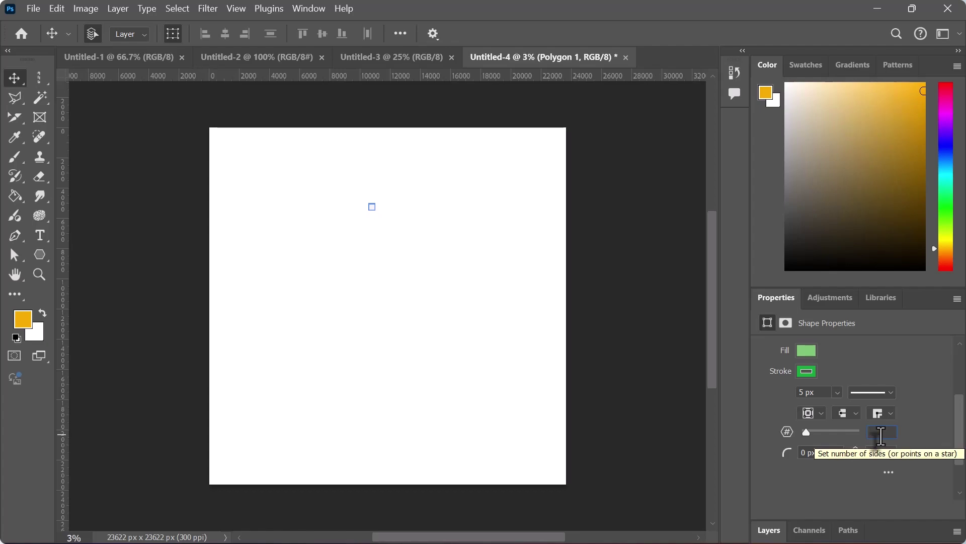
Set the tiny remaining polygon's number of sides to 4 and deselect it.
{"action": "type", "text": "4"}
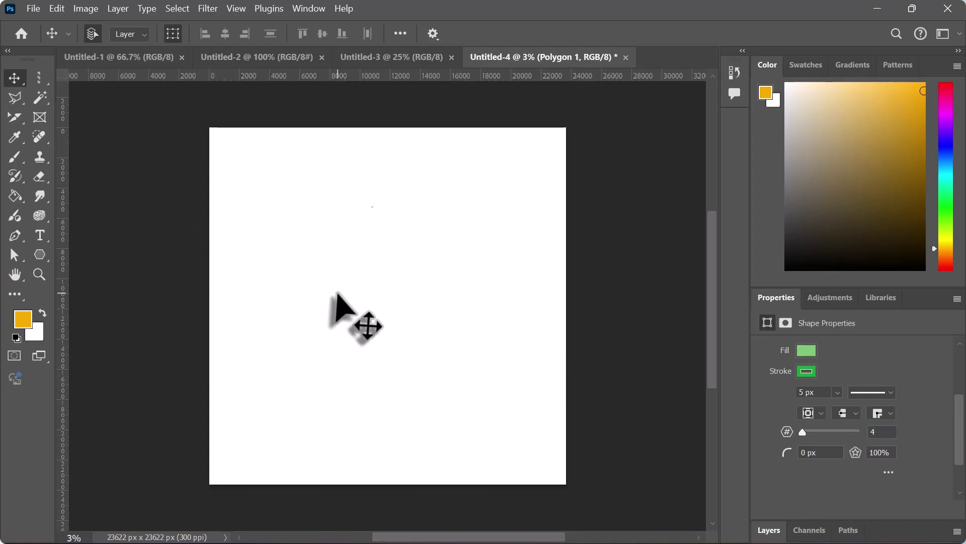
{"action": "left_click_drag", "start_coordinate": [284, 209], "coordinate": [395, 331]}
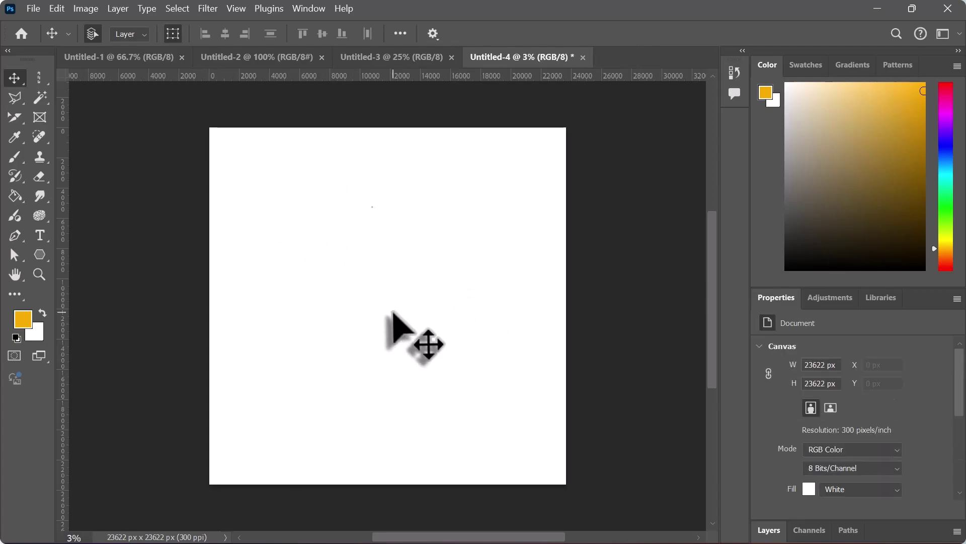
Draw a nearly horizontal line about 13860 px long across the upper part of the canvas with the Line tool.
{"action": "left_click", "coordinate": [41, 254]}
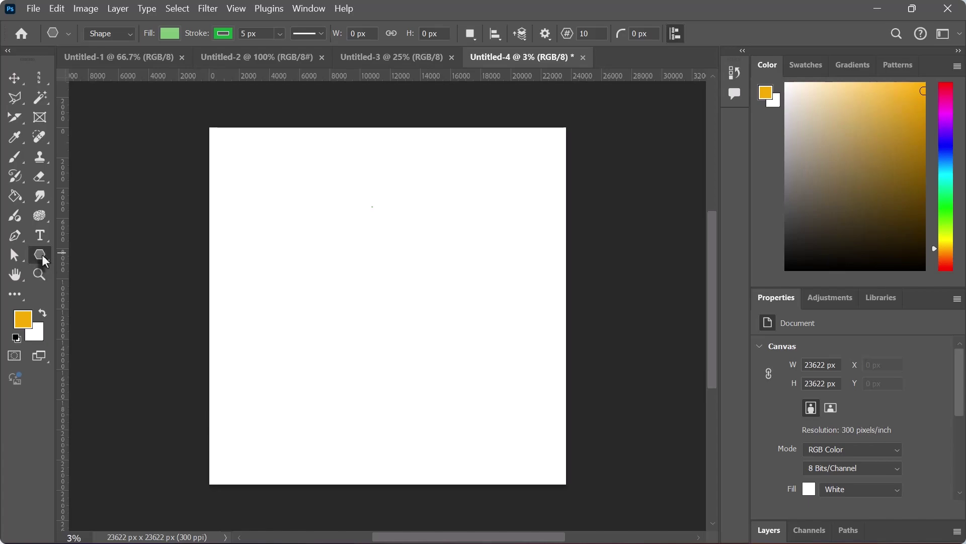
{"action": "right_click", "coordinate": [41, 254]}
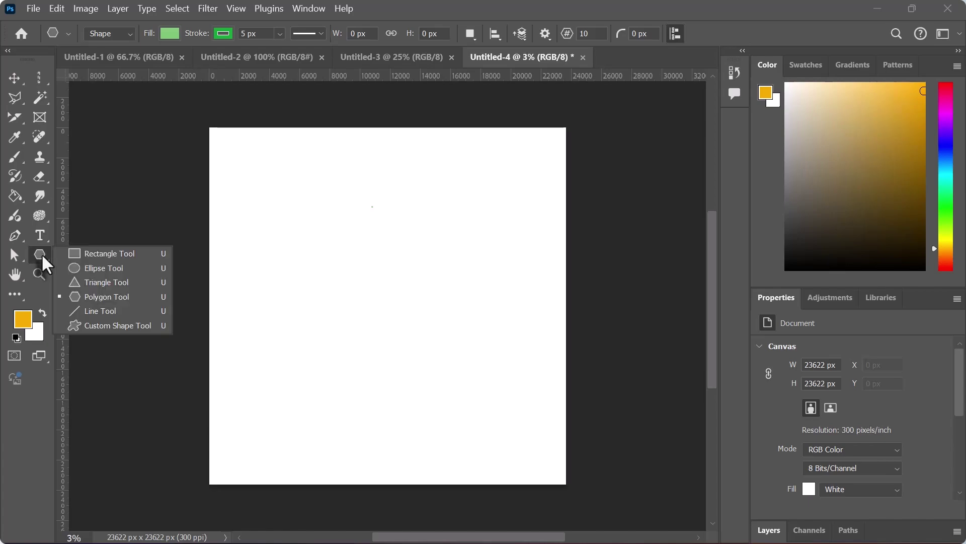
{"action": "left_click", "coordinate": [101, 311]}
{"action": "left_click_drag", "start_coordinate": [275, 234], "coordinate": [484, 234]}
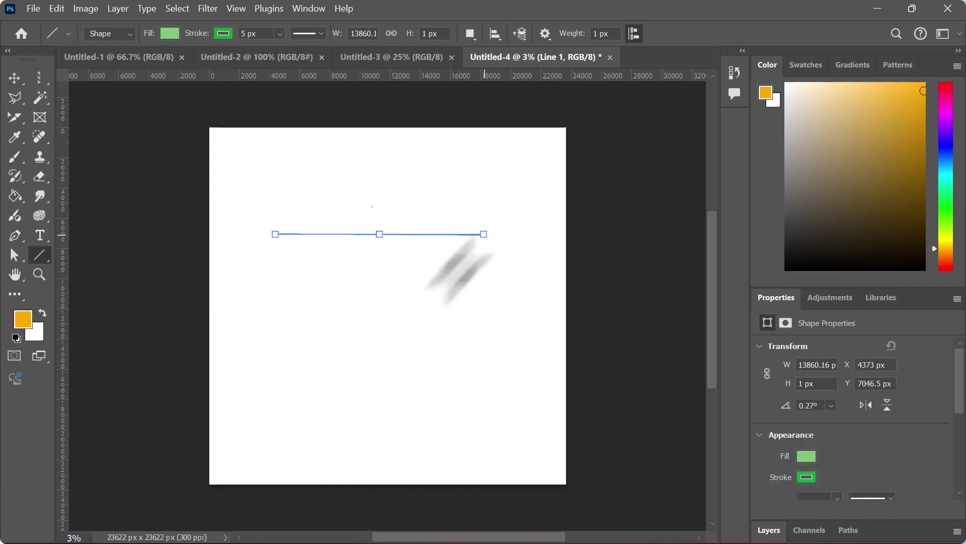
Stretch the line upward to about 1396% of its height, keeping its width at 100%, and commit the transform.
{"action": "left_click", "coordinate": [17, 79]}
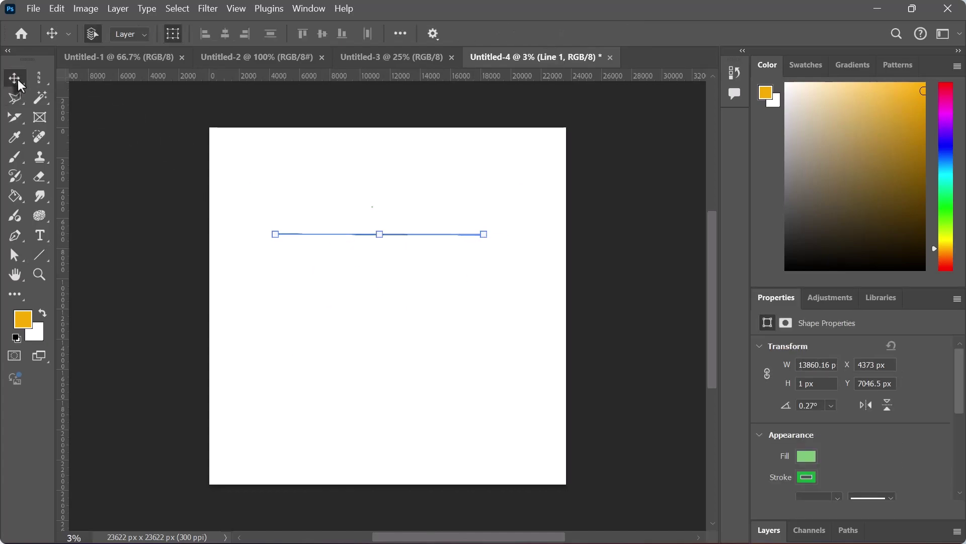
{"action": "left_click", "coordinate": [390, 336]}
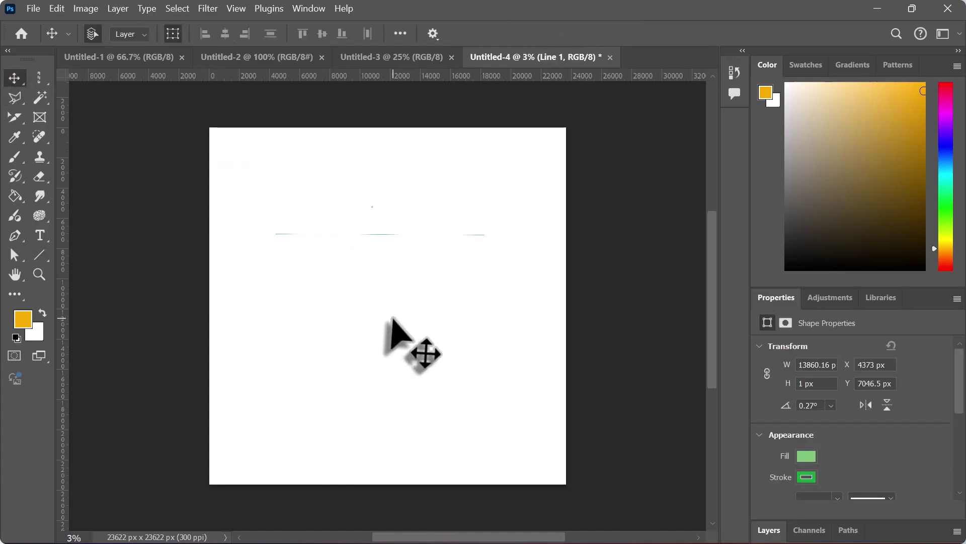
{"action": "left_click", "coordinate": [381, 236]}
{"action": "left_click_drag", "start_coordinate": [380, 234], "coordinate": [381, 220]}
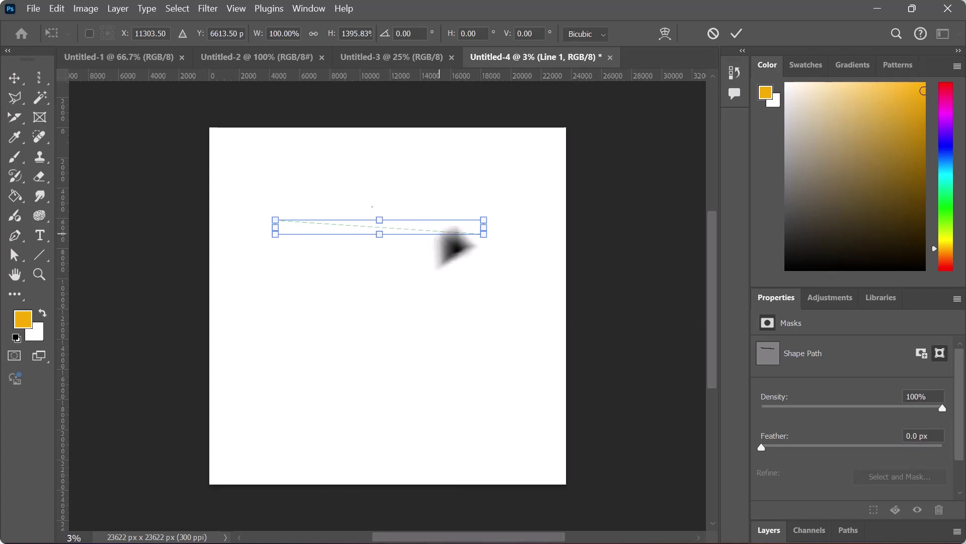
{"action": "left_click", "coordinate": [737, 35]}
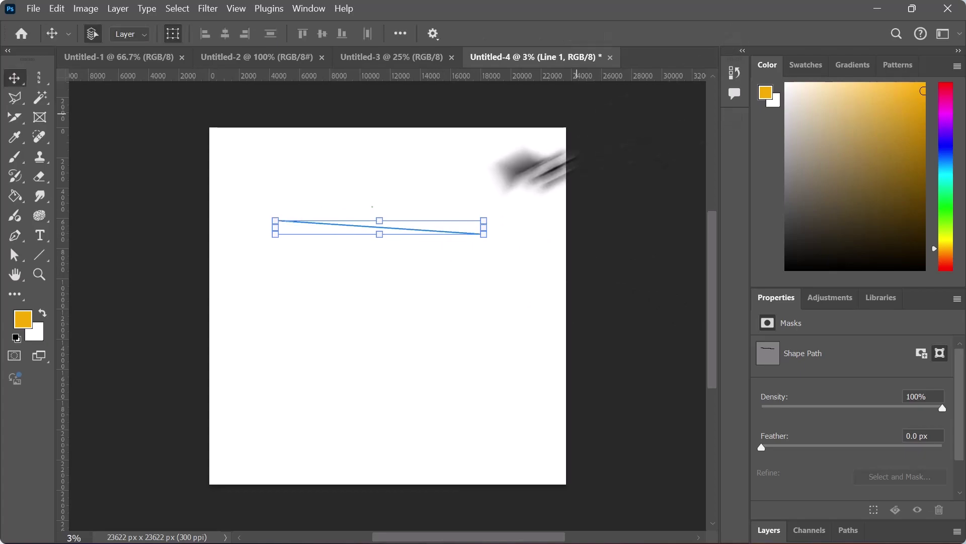
{"action": "left_click", "coordinate": [426, 231]}
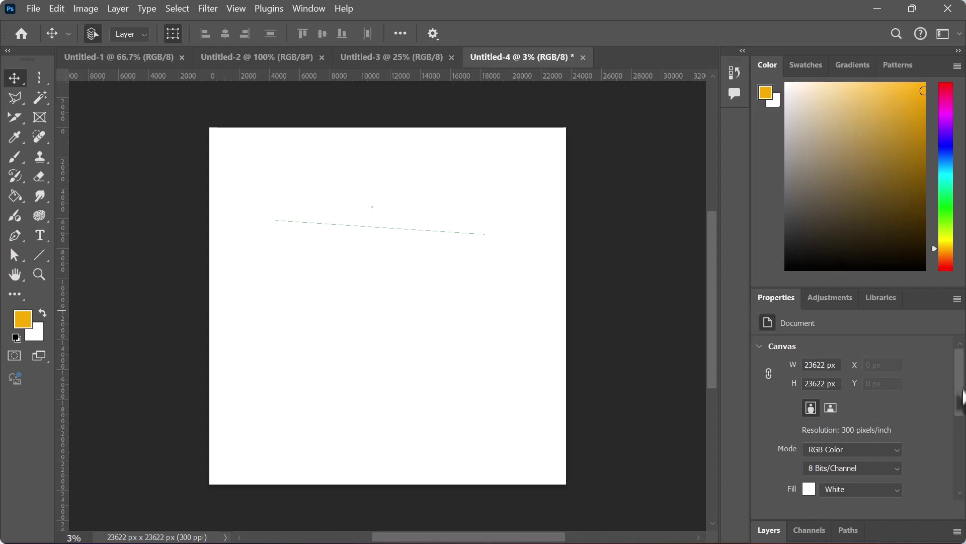
{"action": "left_click_drag", "start_coordinate": [962, 396], "coordinate": [962, 475]}
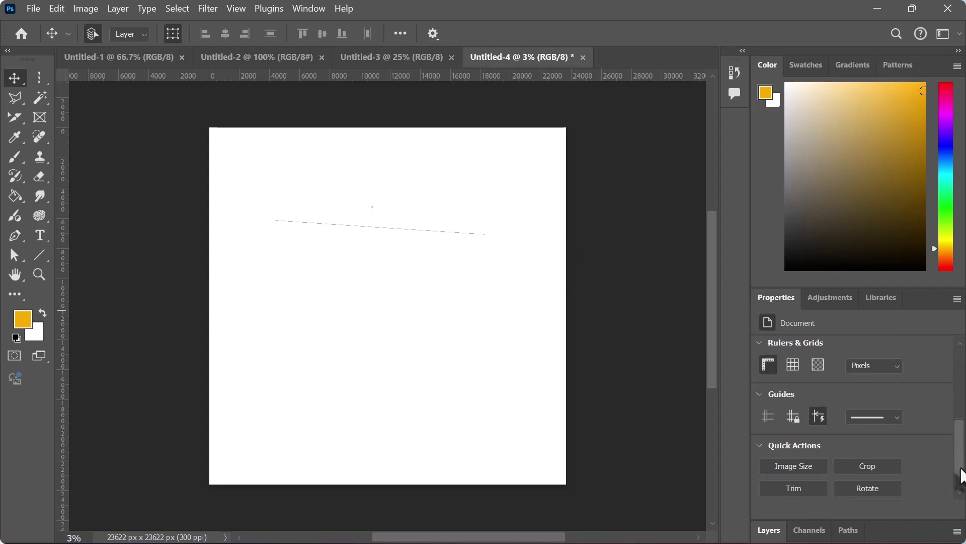
Try a dark red (8e0101) fill for the document background and undo it.
{"action": "left_click", "coordinate": [898, 416]}
{"action": "left_click_drag", "start_coordinate": [961, 459], "coordinate": [961, 412]}
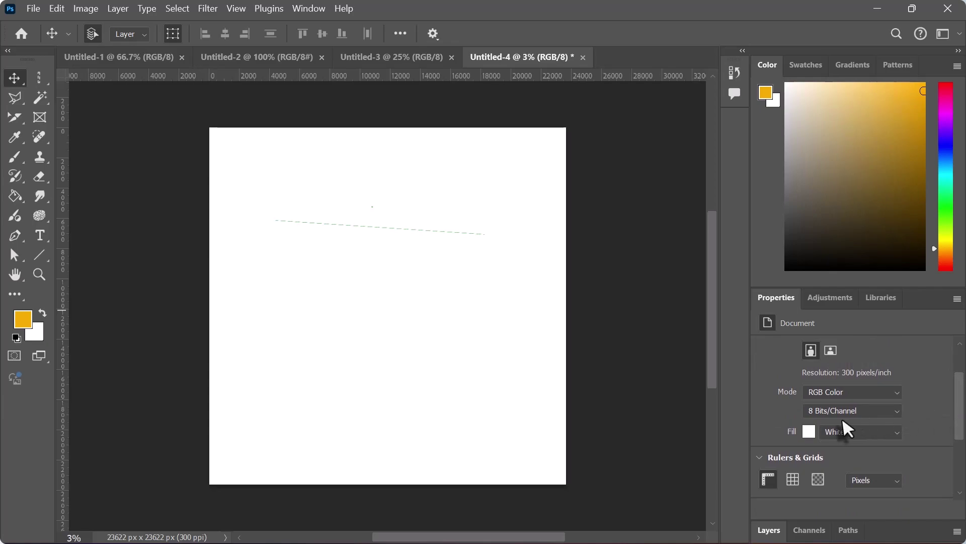
{"action": "left_click", "coordinate": [807, 431]}
{"action": "left_click", "coordinate": [743, 189]}
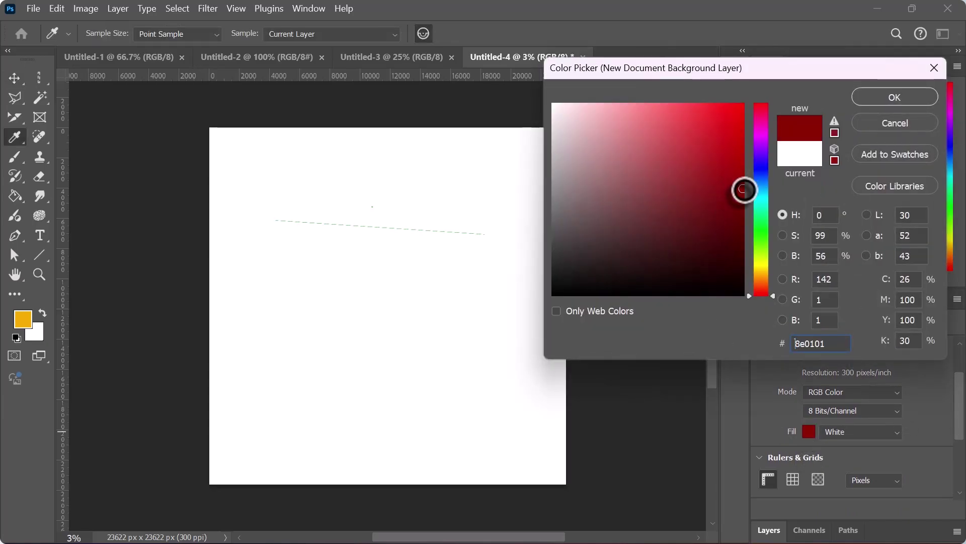
{"action": "left_click", "coordinate": [880, 103]}
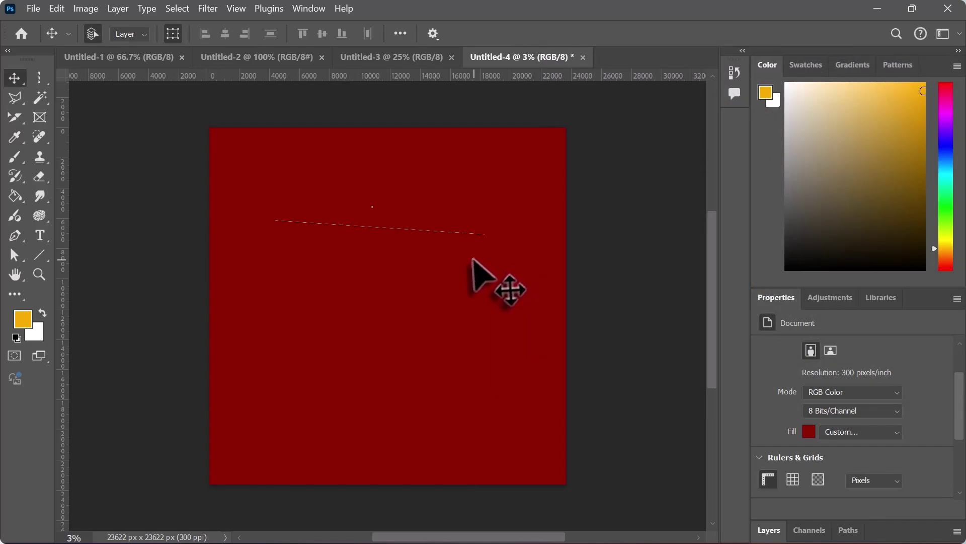
{"action": "key", "text": "ctrl+z"}
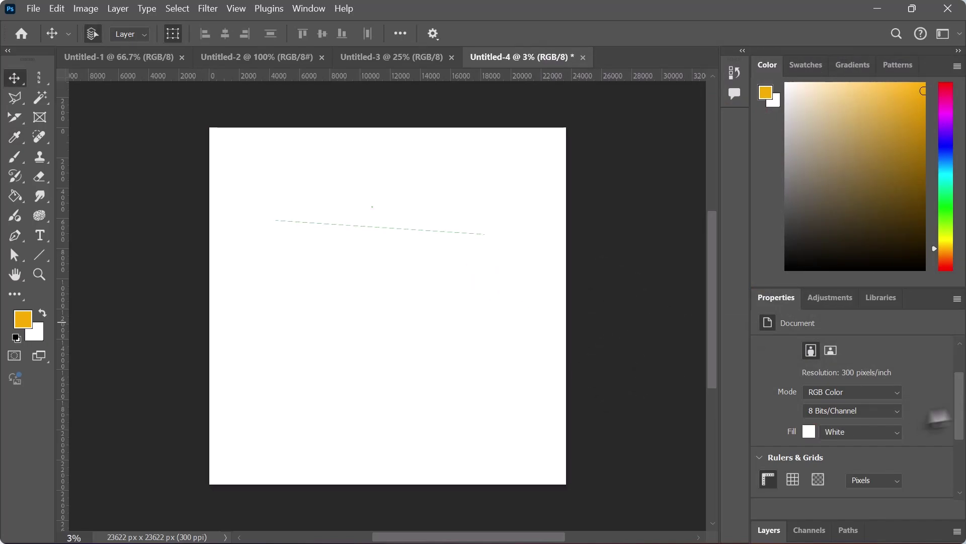
{"action": "left_click_drag", "start_coordinate": [958, 425], "coordinate": [958, 392]}
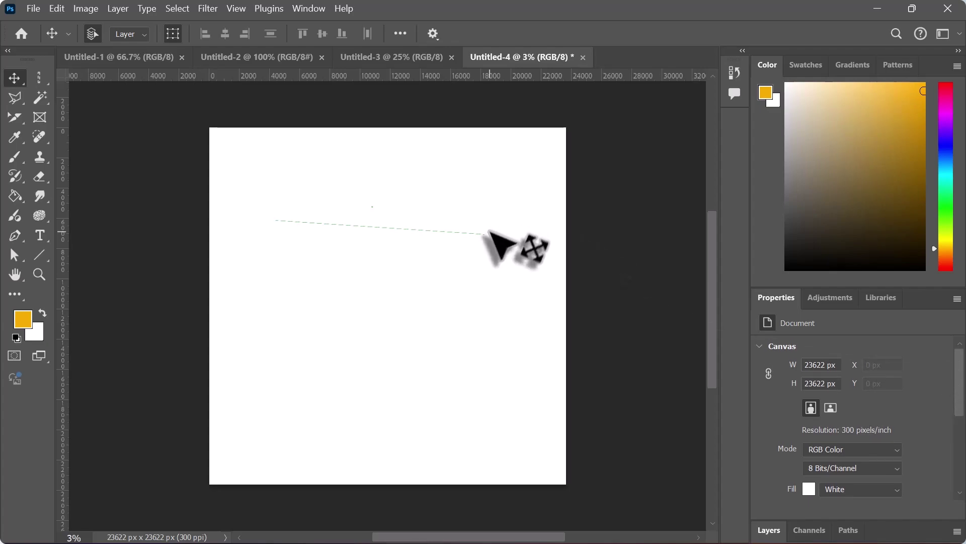
Set the Line tool's fill colour to dark red and check its stroke type options.
{"action": "left_click", "coordinate": [40, 255]}
{"action": "right_click", "coordinate": [44, 257]}
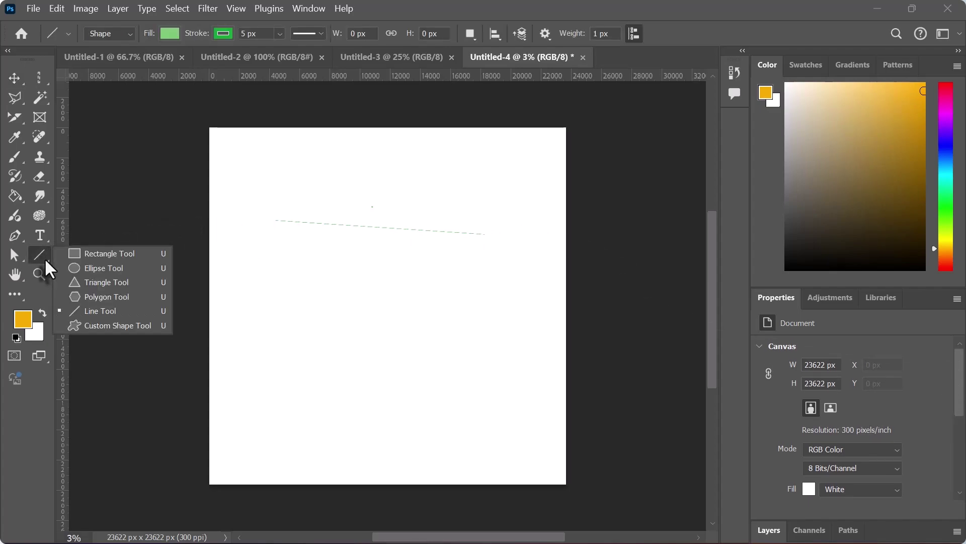
{"action": "left_click", "coordinate": [93, 309]}
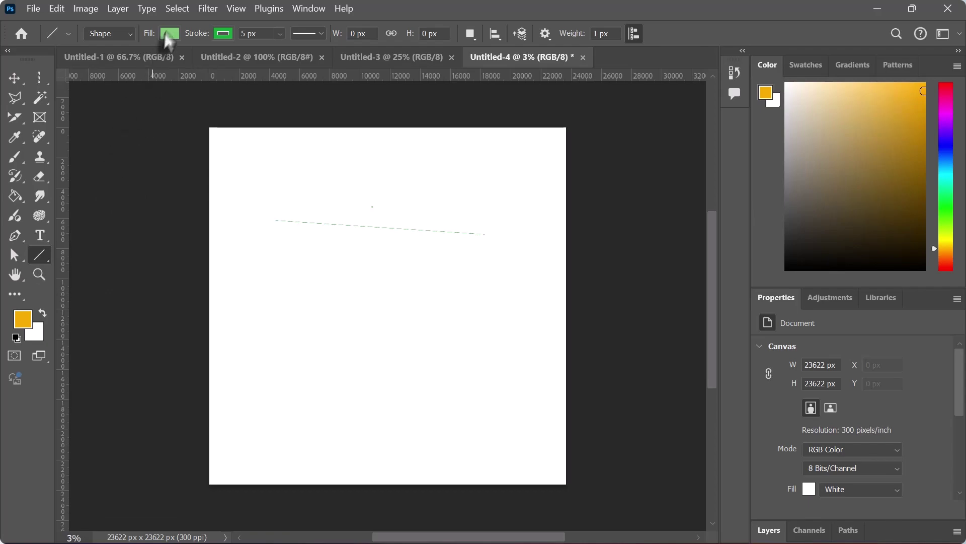
{"action": "left_click", "coordinate": [168, 31]}
{"action": "left_click", "coordinate": [169, 114]}
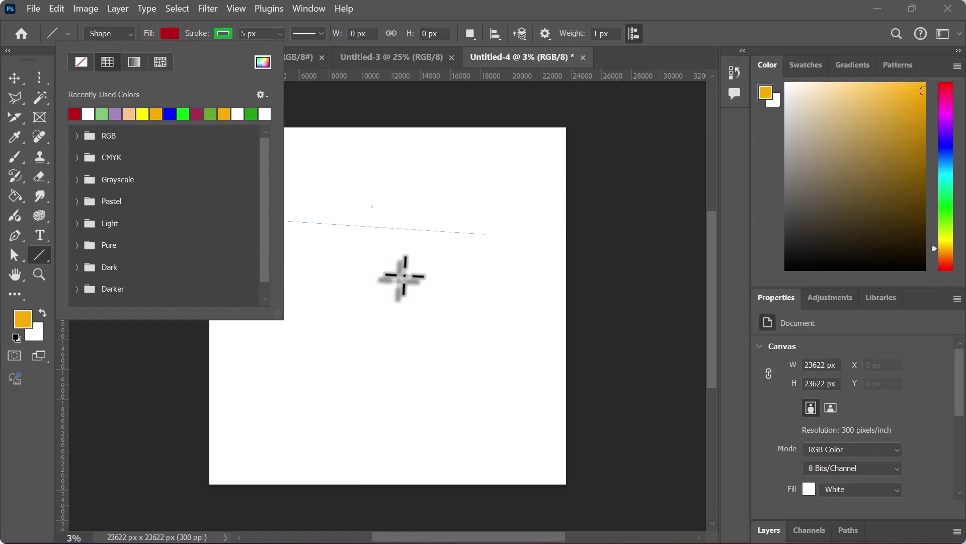
{"action": "left_click", "coordinate": [320, 33]}
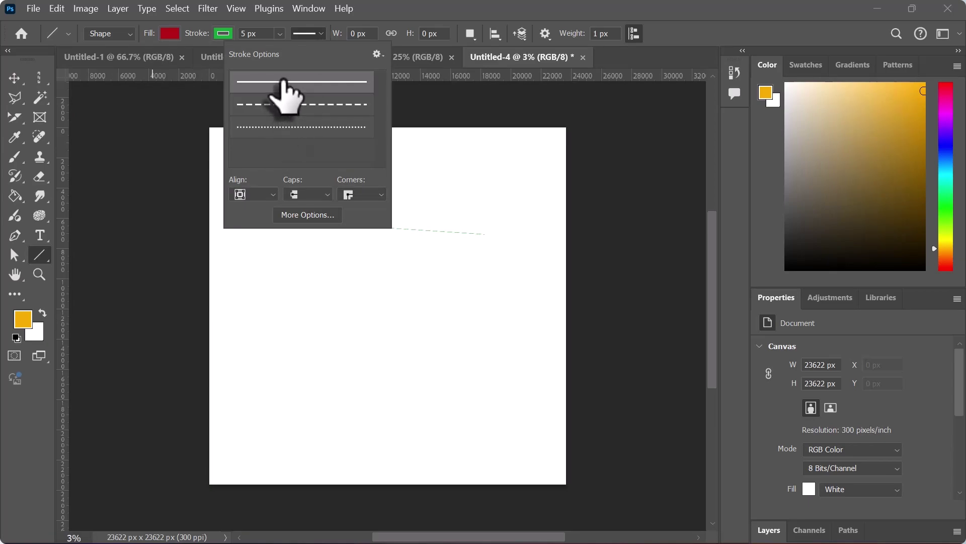
Draw a trial horizontal line about 13760 px long below the existing dashed line and remove it.
{"action": "left_click", "coordinate": [271, 313]}
{"action": "left_click_drag", "start_coordinate": [271, 312], "coordinate": [479, 312]}
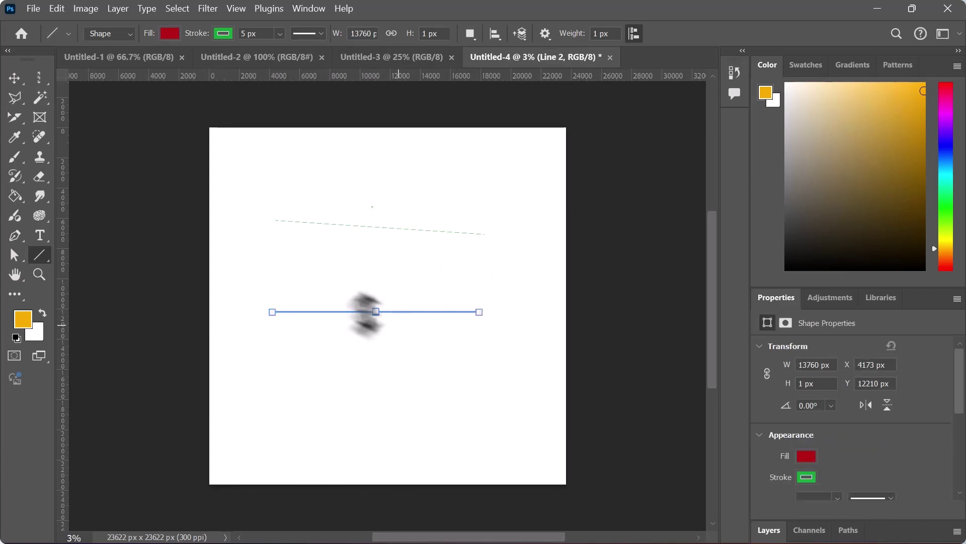
{"action": "left_click", "coordinate": [14, 78]}
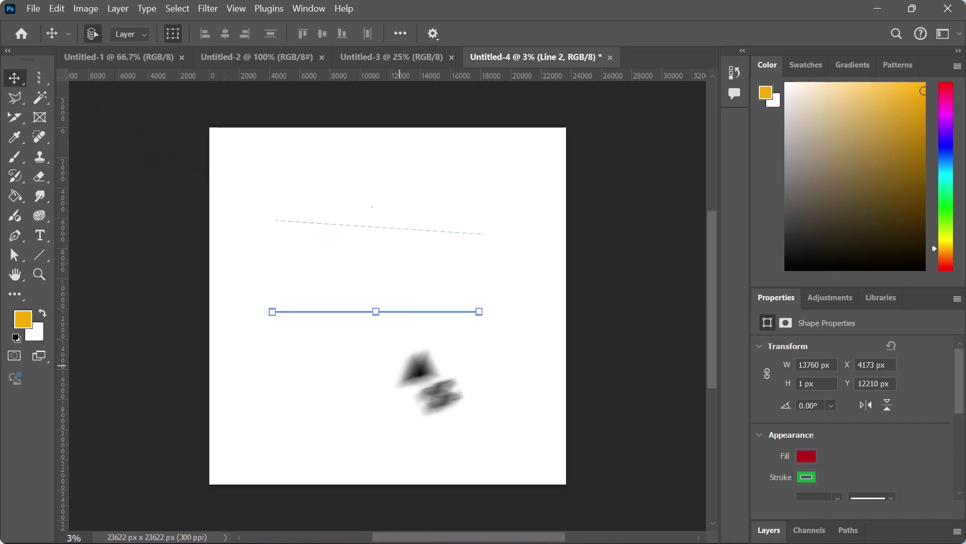
{"action": "left_click", "coordinate": [432, 337]}
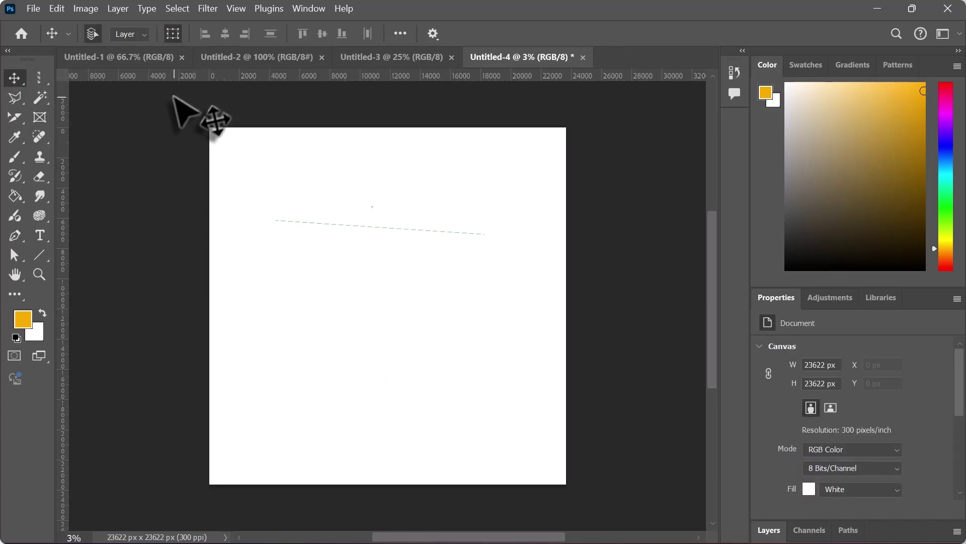
Set the line's stroke width to 10 px and draw a nearly horizontal line about 13327 px long across the canvas middle.
{"action": "left_click", "coordinate": [43, 258]}
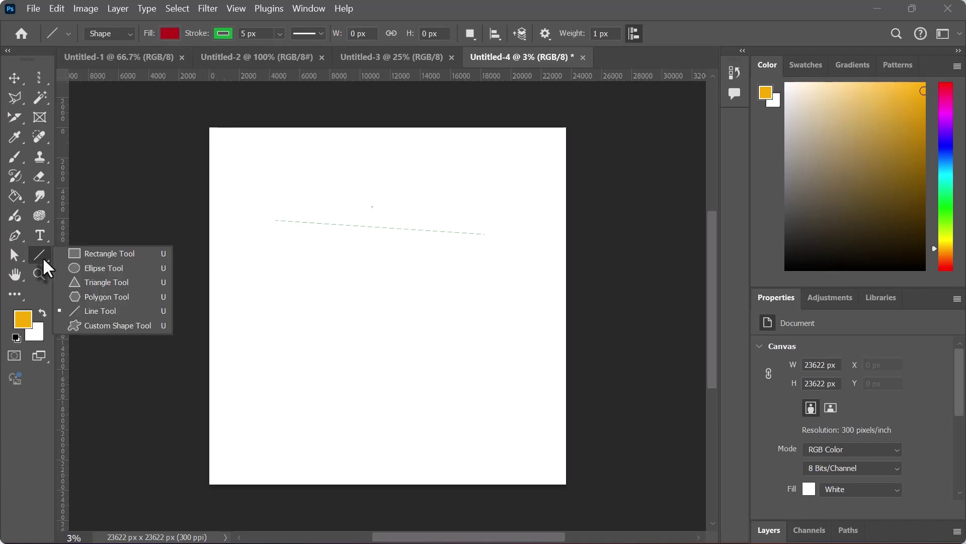
{"action": "left_click", "coordinate": [101, 314]}
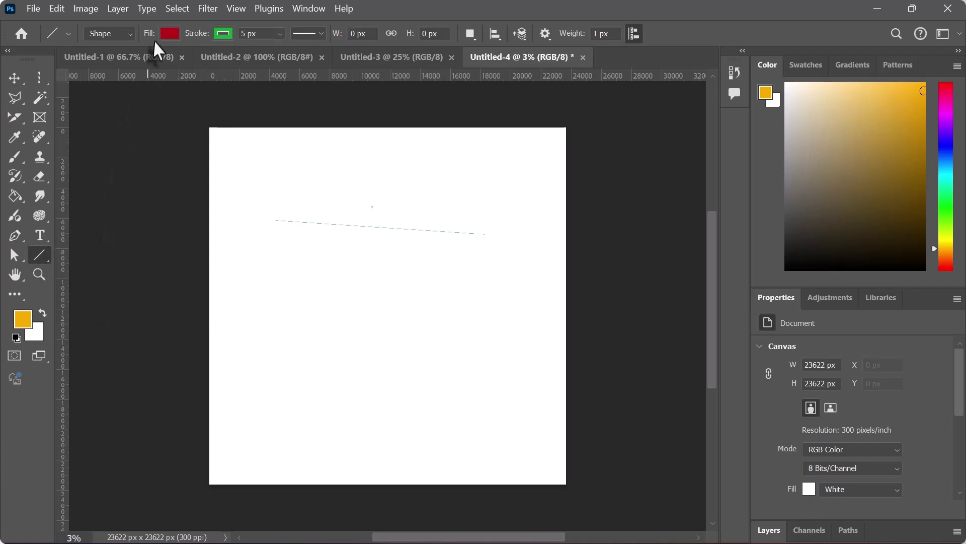
{"action": "left_click", "coordinate": [163, 34]}
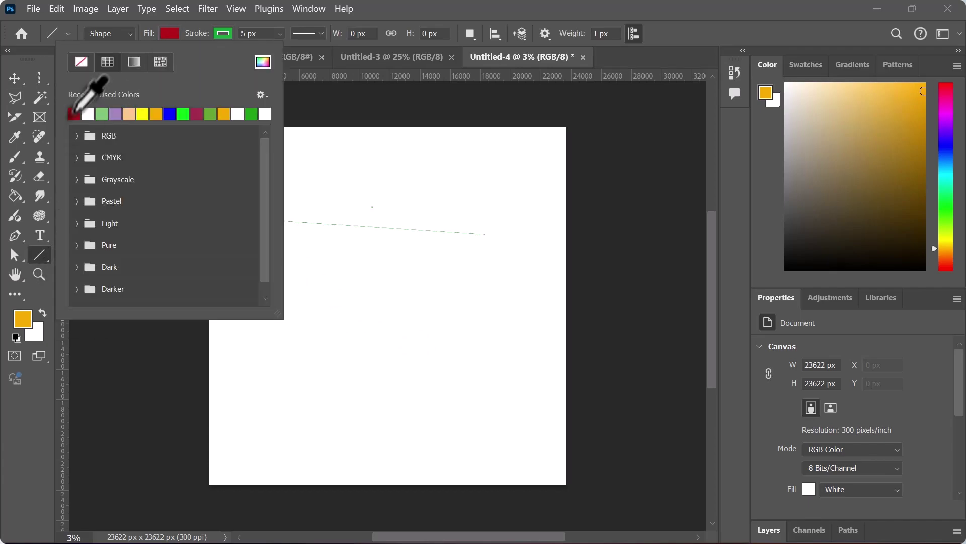
{"action": "left_click", "coordinate": [383, 259]}
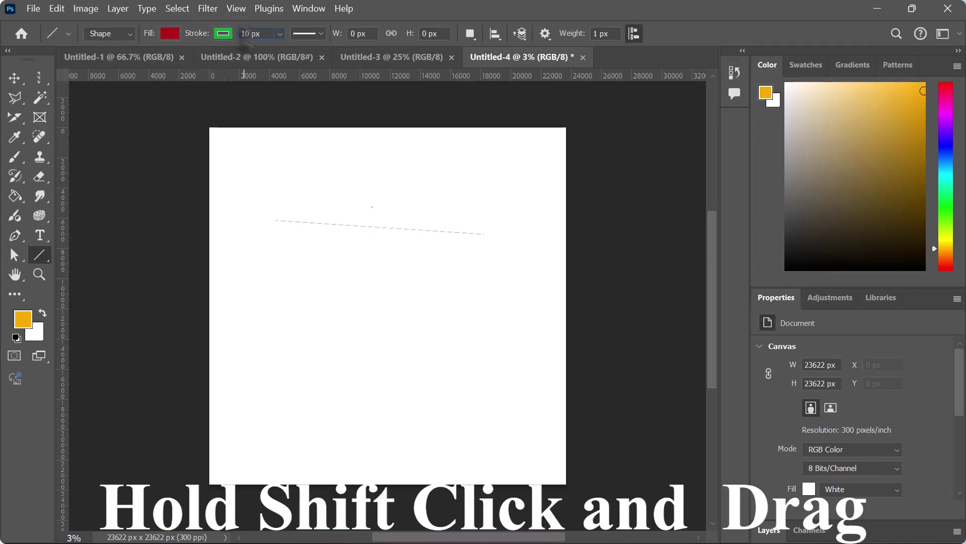
{"action": "left_click_drag", "start_coordinate": [251, 328], "coordinate": [453, 328]}
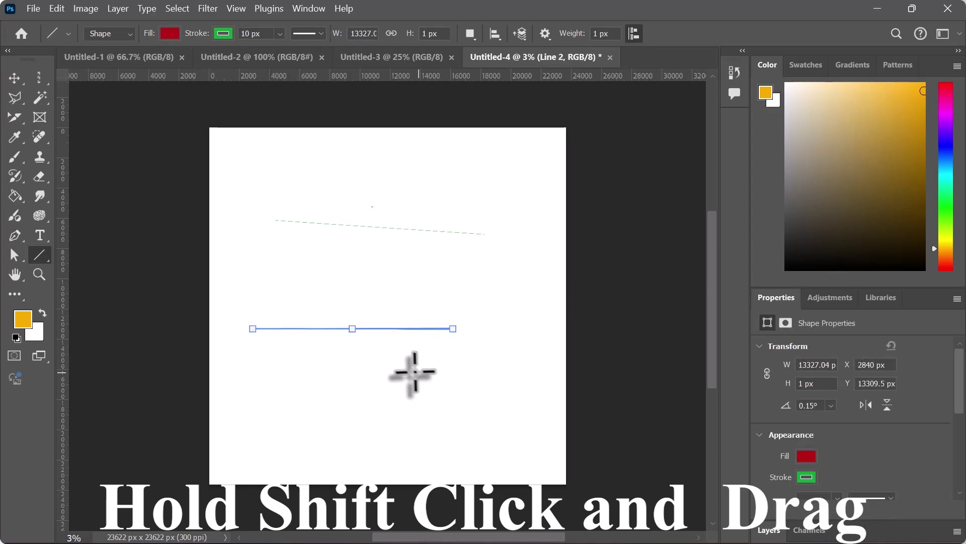
Thicken the new line to a height of about 334 px and deselect it.
{"action": "mouse_move", "coordinate": [353, 322]}
{"action": "left_mouse_down"}
{"action": "mouse_move", "coordinate": [352, 307]}
{"action": "mouse_move", "coordinate": [352, 327]}
{"action": "left_mouse_up"}
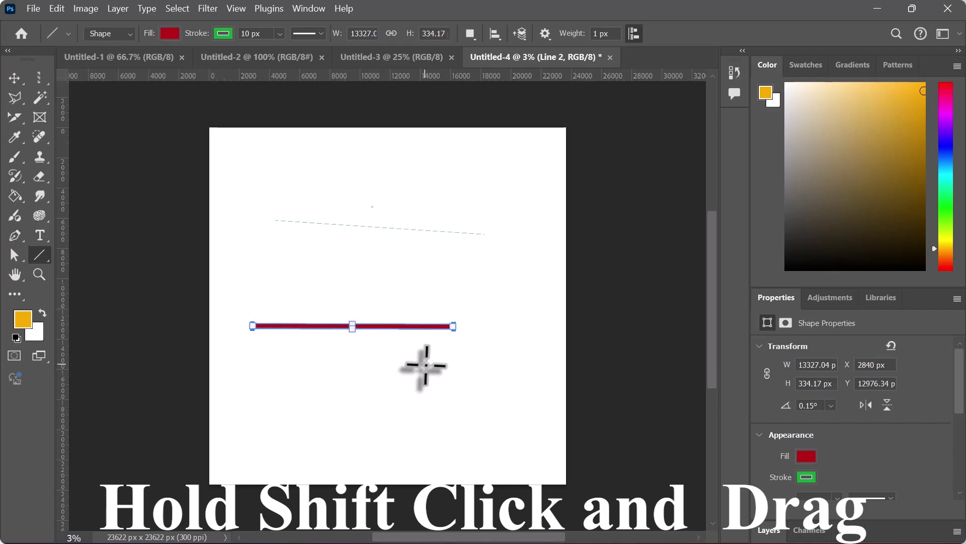
{"action": "left_click", "coordinate": [14, 78]}
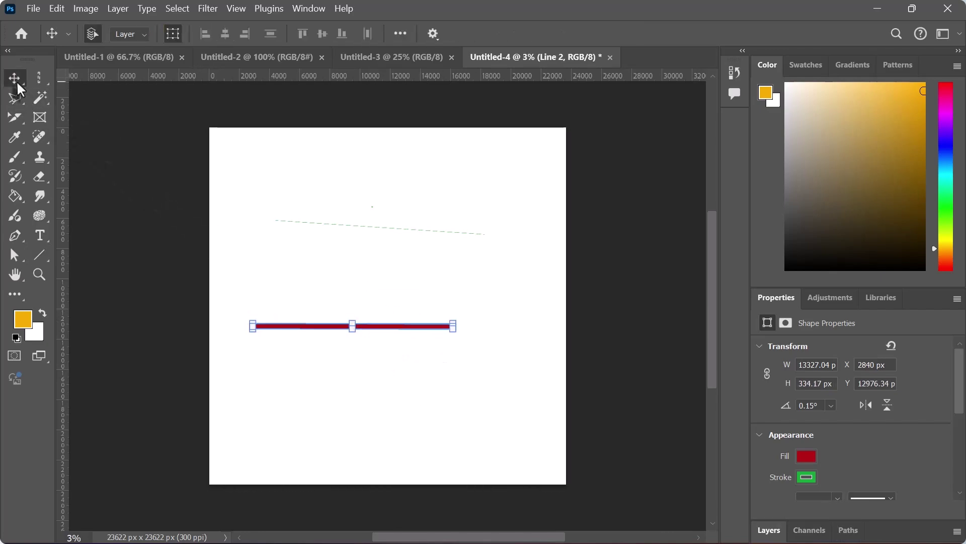
{"action": "left_click", "coordinate": [442, 375]}
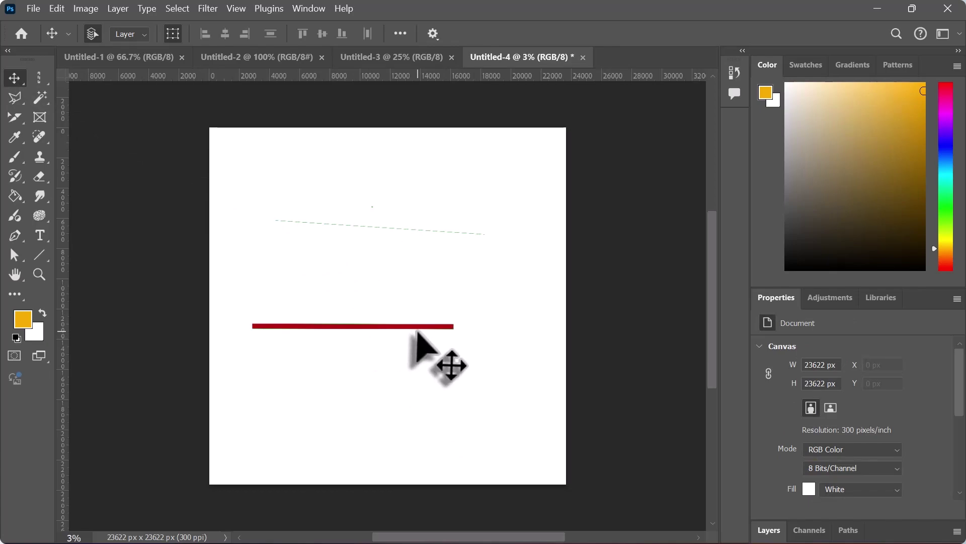
Draw a nearly horizontal line about 14627 px long above the thick red line and deselect it.
{"action": "left_click", "coordinate": [39, 254]}
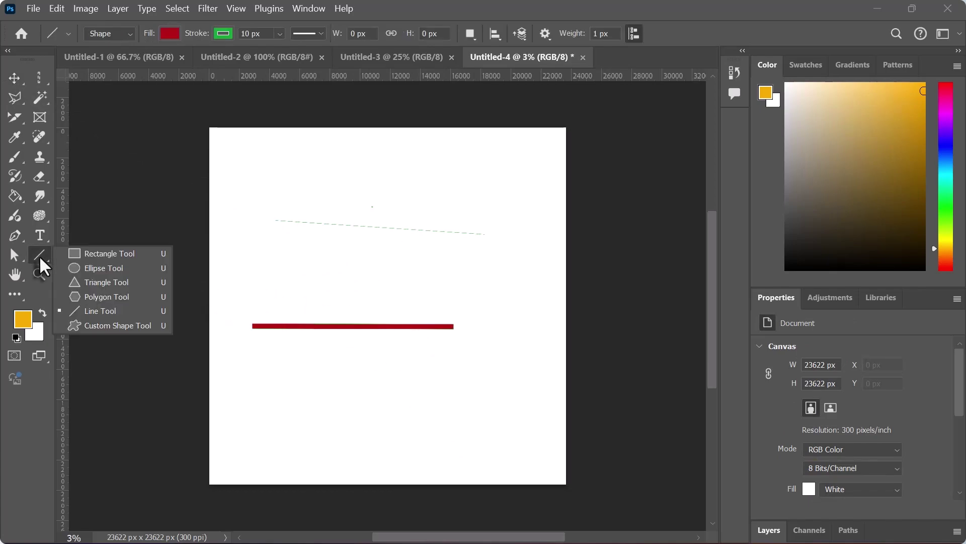
{"action": "left_click", "coordinate": [91, 312]}
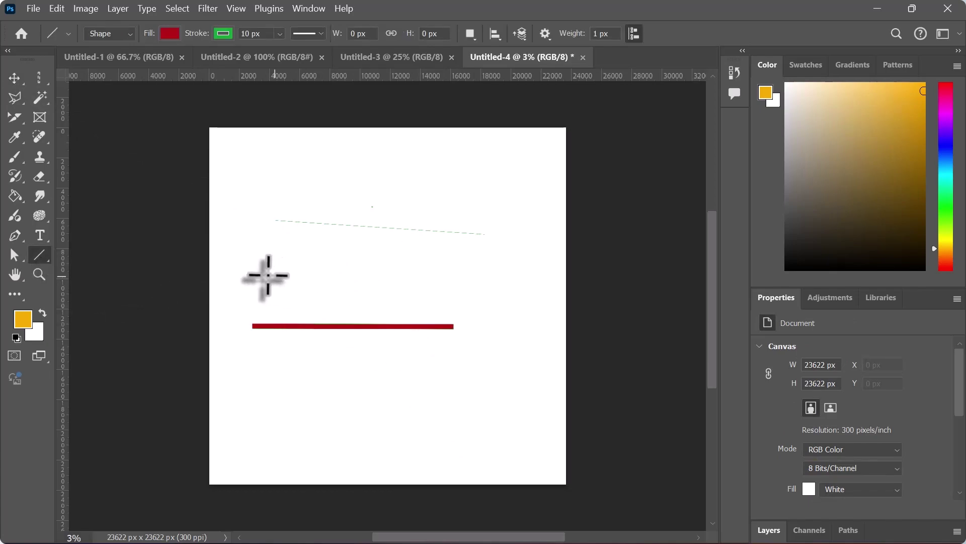
{"action": "left_click_drag", "start_coordinate": [267, 273], "coordinate": [486, 271]}
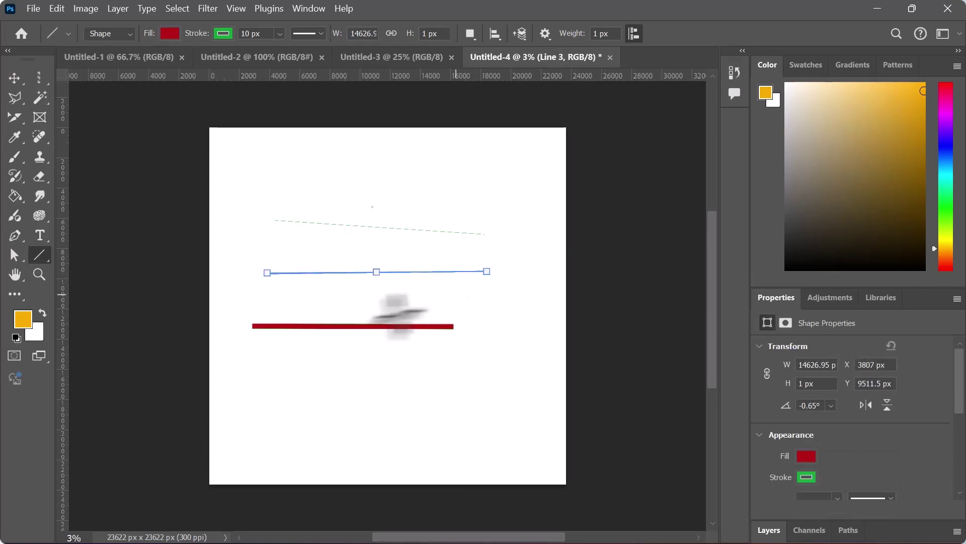
{"action": "left_click", "coordinate": [15, 78]}
{"action": "left_click", "coordinate": [352, 301]}
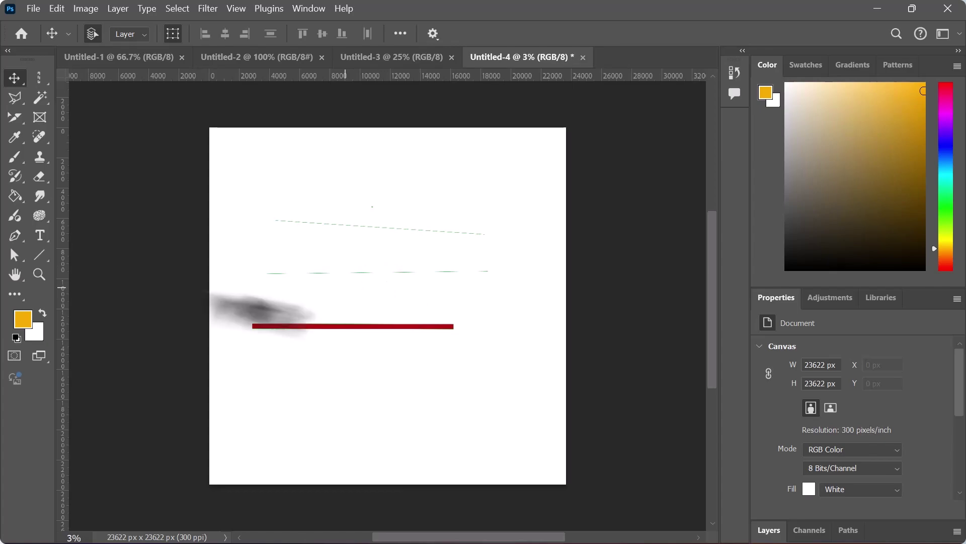
Draw another line about 11495 px long between the thin middle line and the thick red line.
{"action": "right_click", "coordinate": [42, 257]}
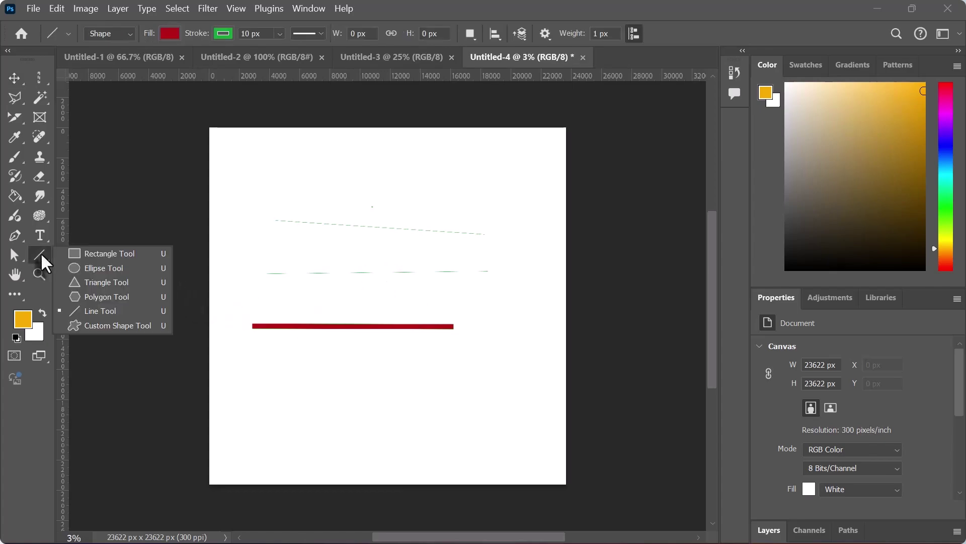
{"action": "left_click", "coordinate": [107, 312]}
{"action": "left_click", "coordinate": [170, 32]}
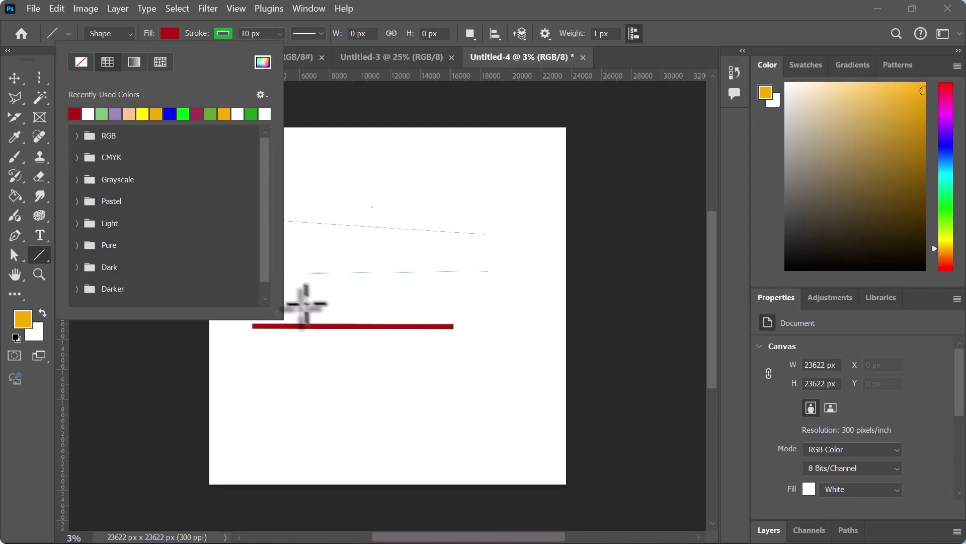
{"action": "left_click_drag", "start_coordinate": [299, 293], "coordinate": [472, 292]}
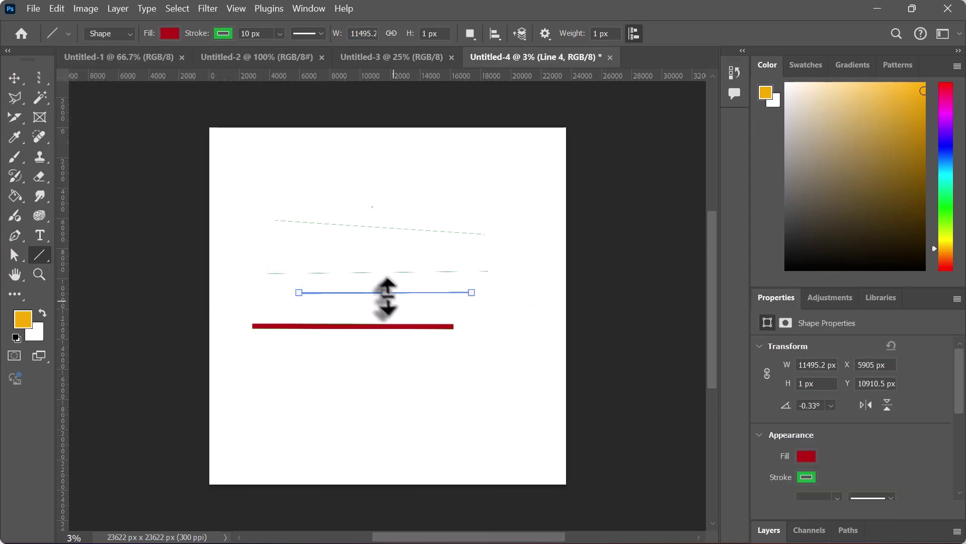
Stretch the newest line to a height of about 233 px and deselect it.
{"action": "left_click_drag", "start_coordinate": [386, 289], "coordinate": [385, 287]}
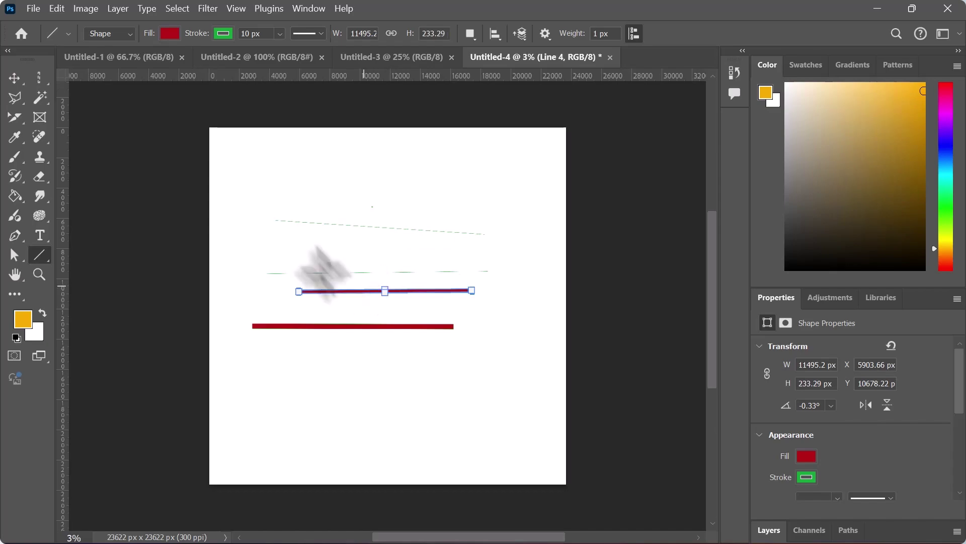
{"action": "left_click", "coordinate": [17, 74]}
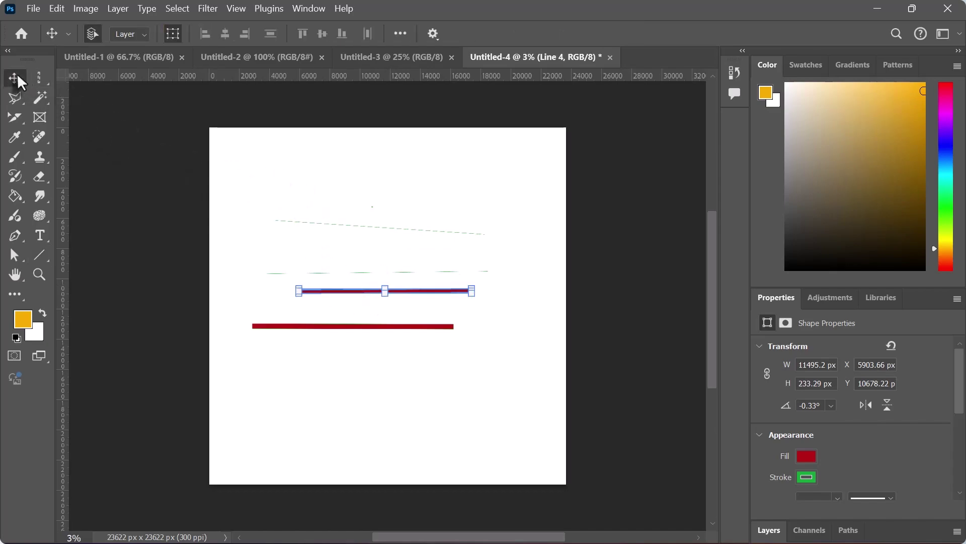
{"action": "left_click", "coordinate": [443, 337]}
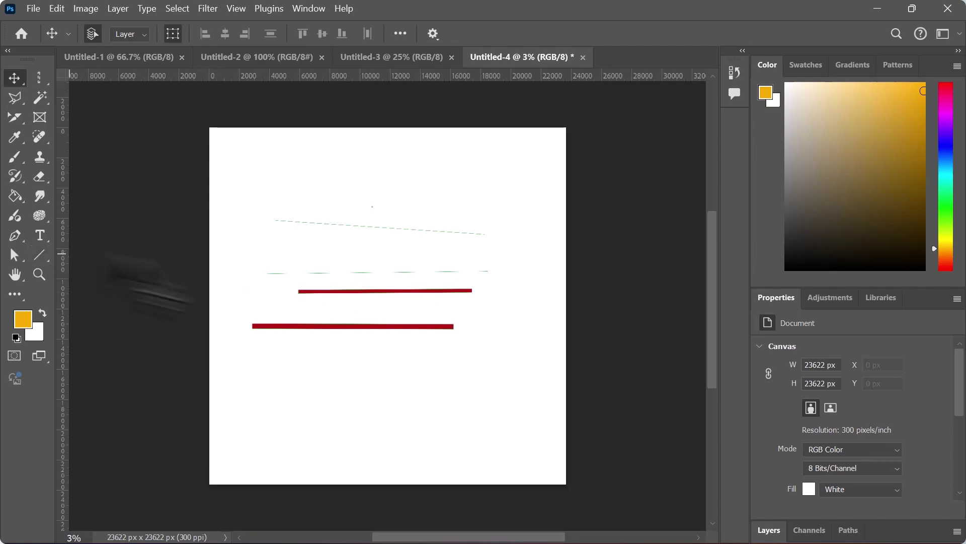
Delete all four lines together with the tiny polygon from the canvas.
{"action": "left_click_drag", "start_coordinate": [406, 377], "coordinate": [288, 206]}
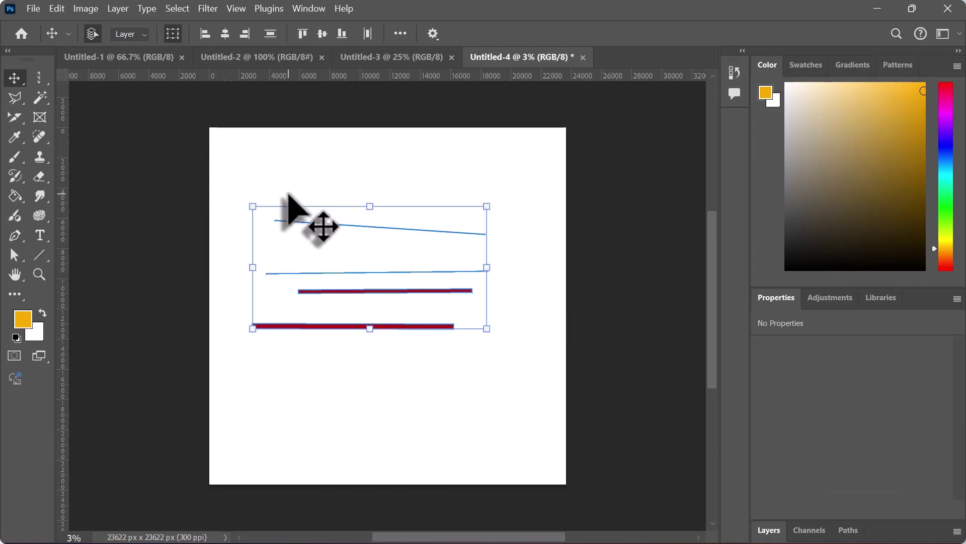
{"action": "key", "text": "Delete"}
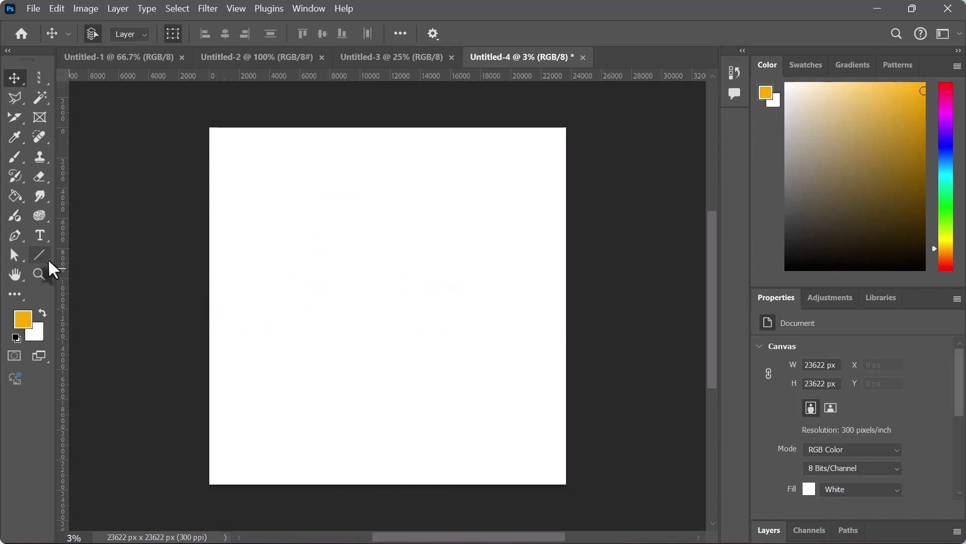
Draw a dark red rose about 10385 px wide and 9912 px high in the canvas middle with the Custom Shape tool.
{"action": "left_click", "coordinate": [48, 258]}
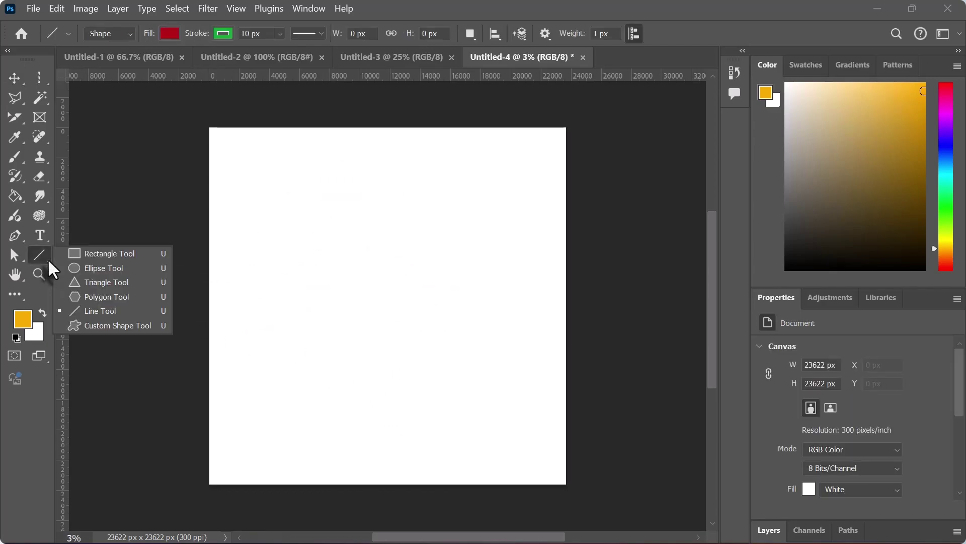
{"action": "left_click", "coordinate": [114, 325]}
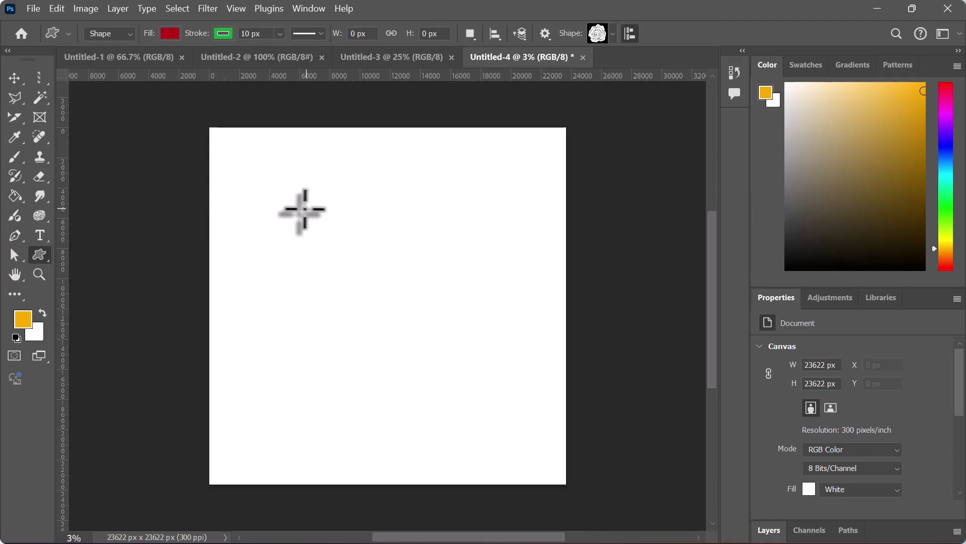
{"action": "left_click_drag", "start_coordinate": [302, 205], "coordinate": [458, 356]}
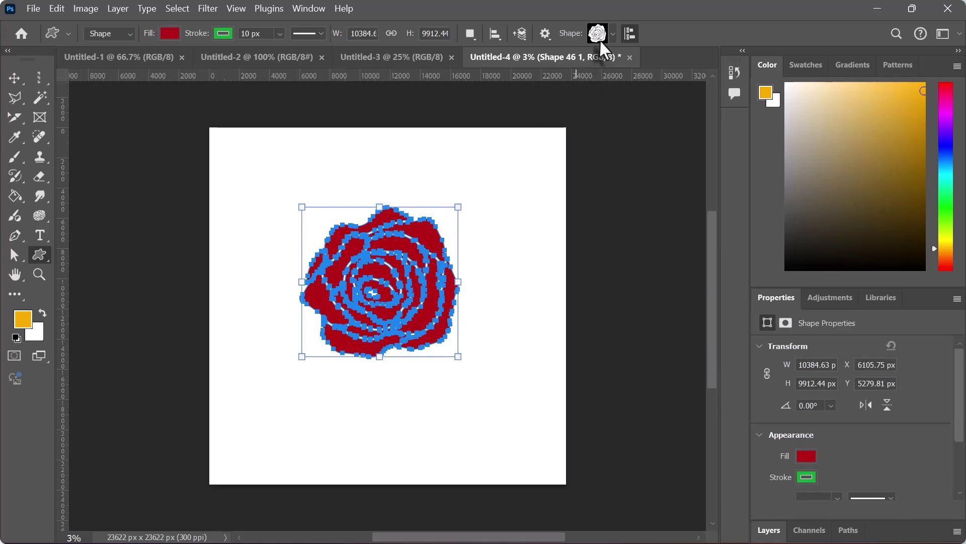
Browse the Wild Animals group of custom shapes and deselect the dark red rose.
{"action": "left_click", "coordinate": [609, 34]}
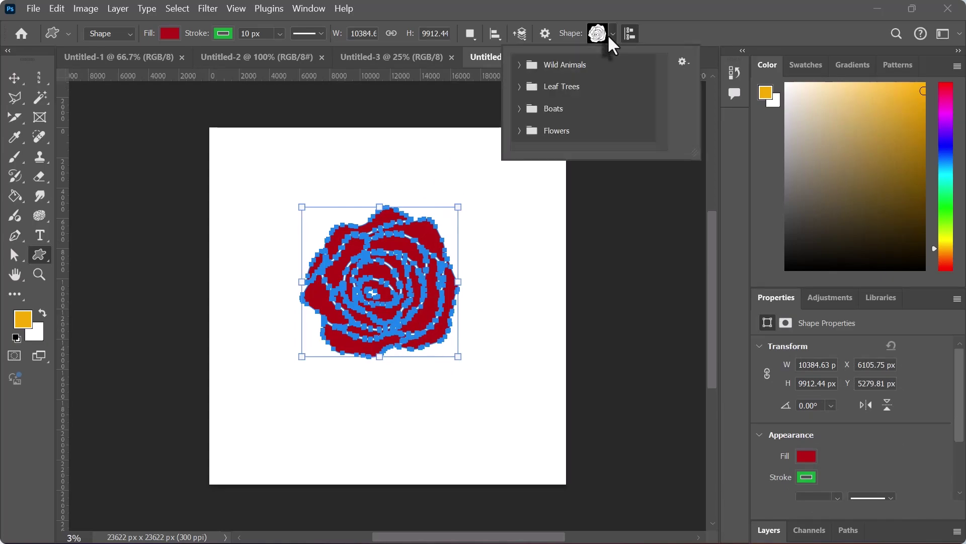
{"action": "left_click", "coordinate": [525, 65]}
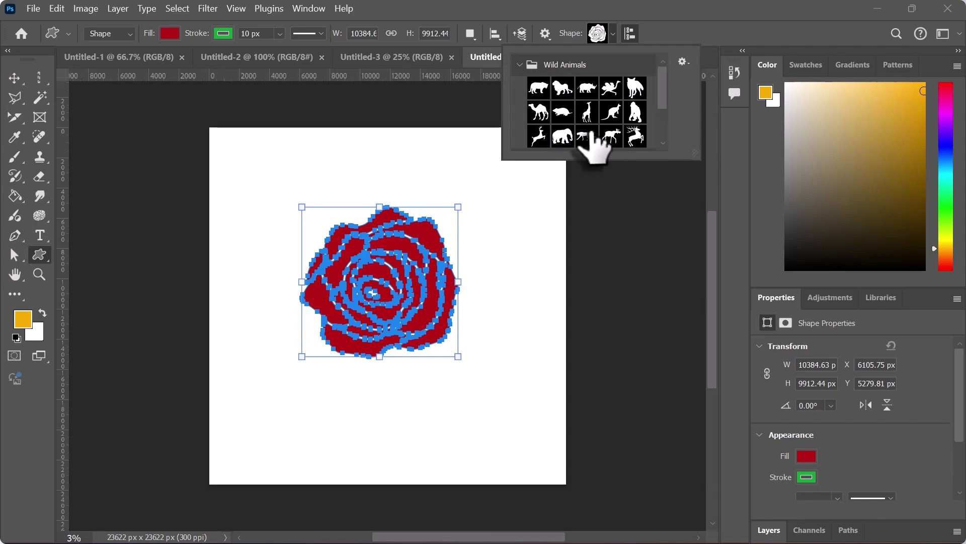
{"action": "mouse_move", "coordinate": [664, 106]}
{"action": "left_mouse_down"}
{"action": "mouse_move", "coordinate": [662, 147]}
{"action": "mouse_move", "coordinate": [663, 88]}
{"action": "left_mouse_up"}
{"action": "left_click", "coordinate": [521, 66]}
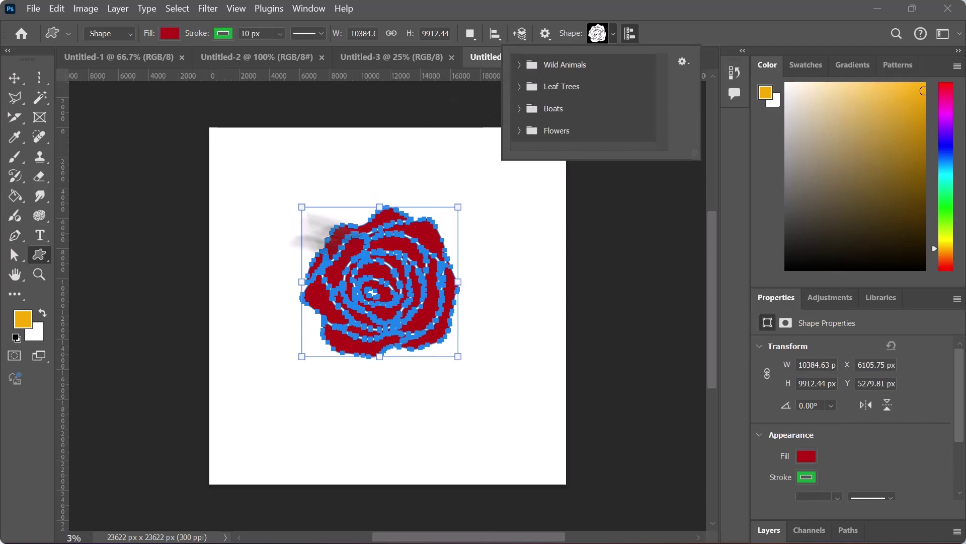
{"action": "left_click", "coordinate": [14, 79]}
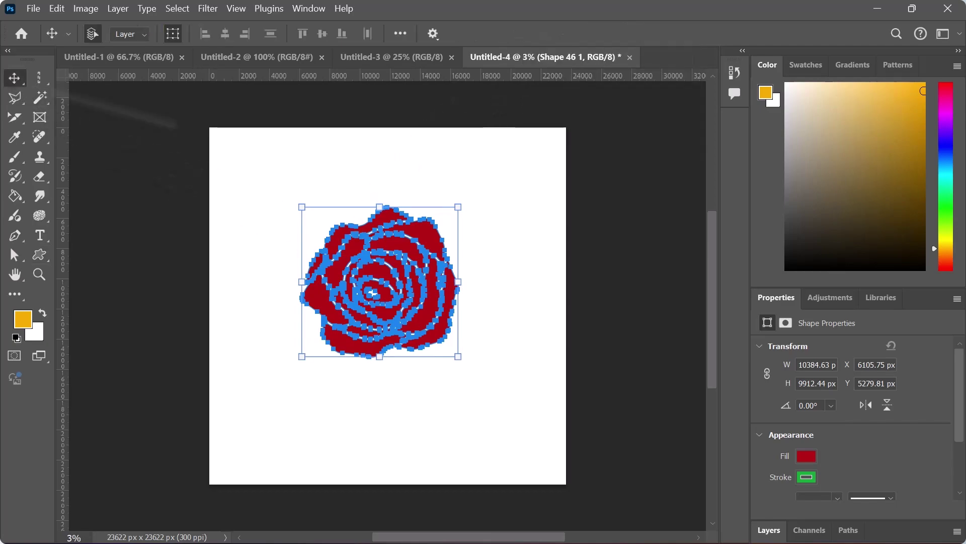
{"action": "left_click", "coordinate": [503, 346]}
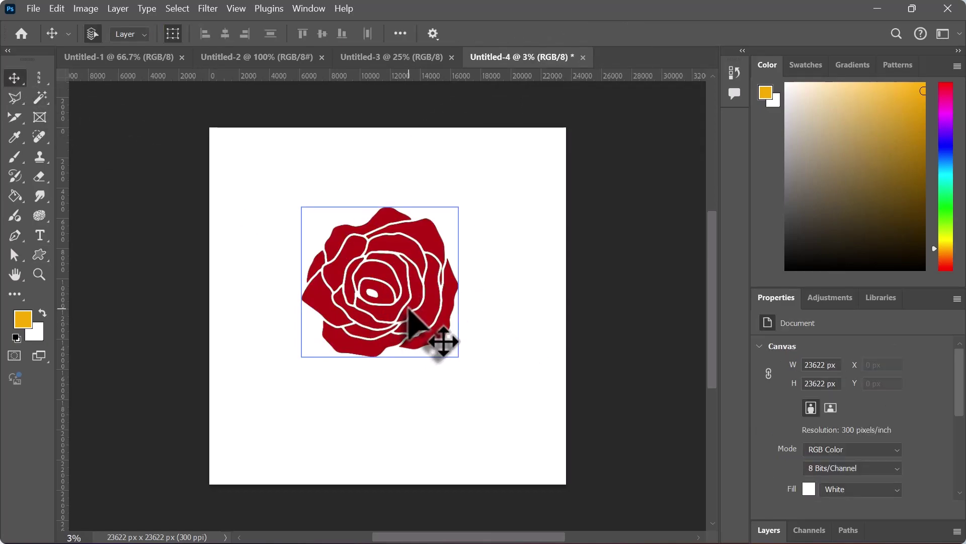
Delete the dark red rose from the canvas.
{"action": "left_click", "coordinate": [41, 255]}
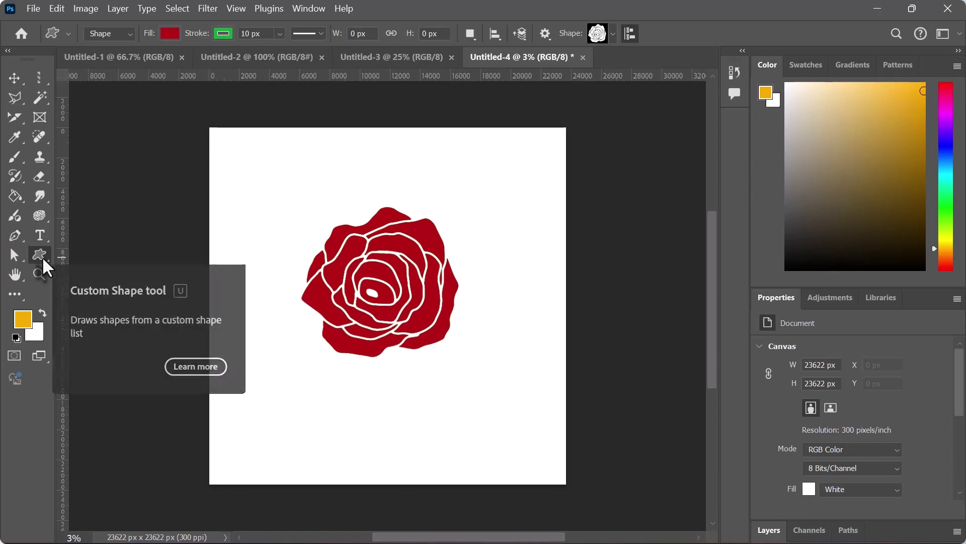
{"action": "right_click", "coordinate": [43, 256]}
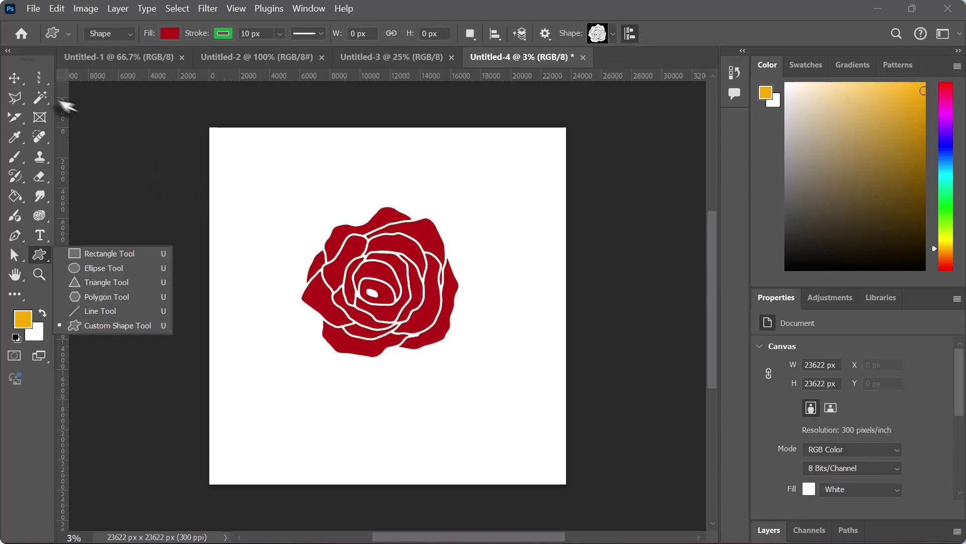
{"action": "left_click", "coordinate": [15, 78]}
{"action": "left_click", "coordinate": [371, 281]}
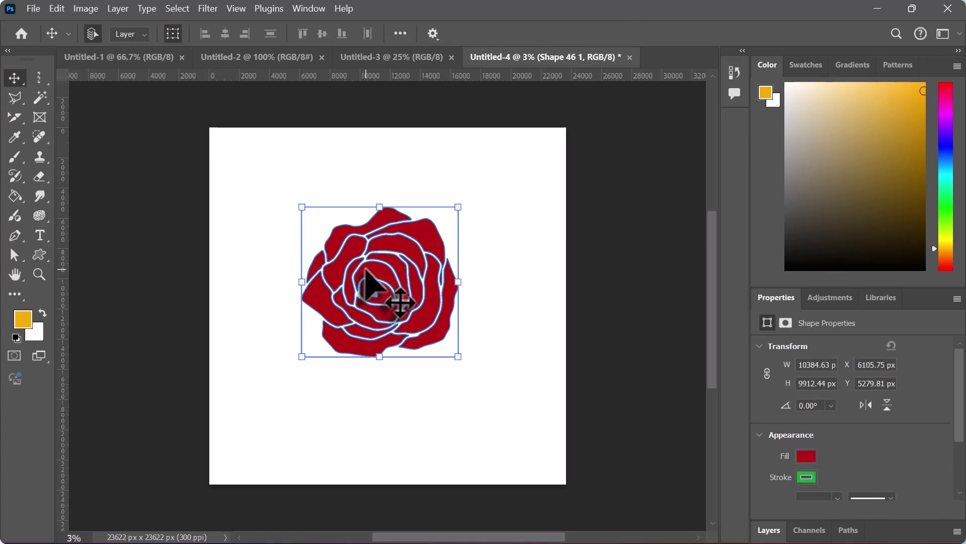
{"action": "key", "text": "Delete"}
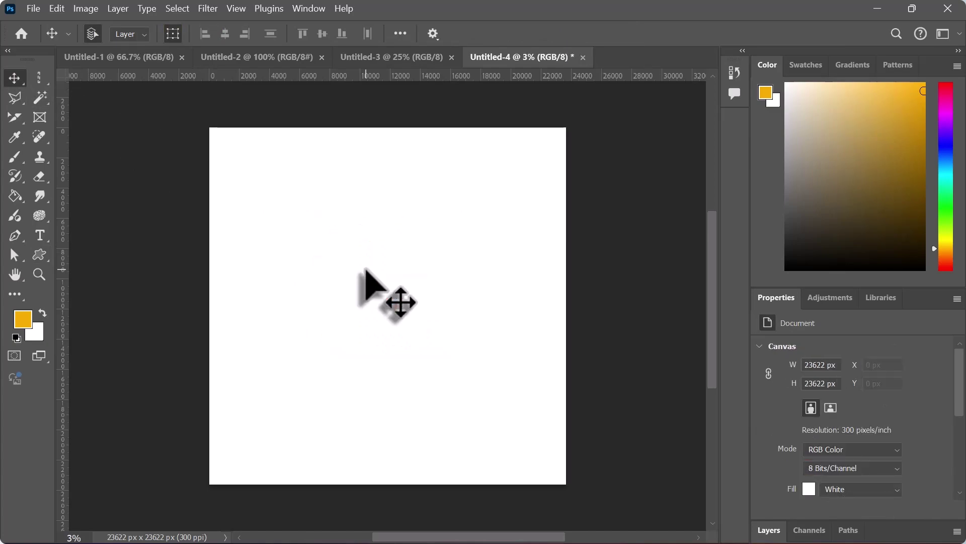
Draw an orange camel from the Wild Animals custom shapes in the canvas middle, about 13019 px wide and 9379 px high.
{"action": "left_click", "coordinate": [45, 259]}
{"action": "left_click", "coordinate": [96, 322]}
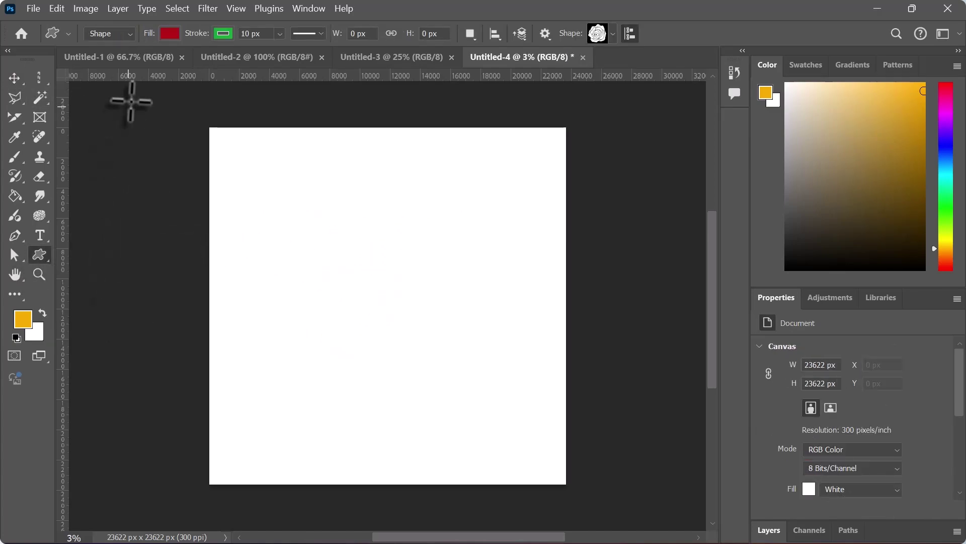
{"action": "left_click", "coordinate": [169, 34]}
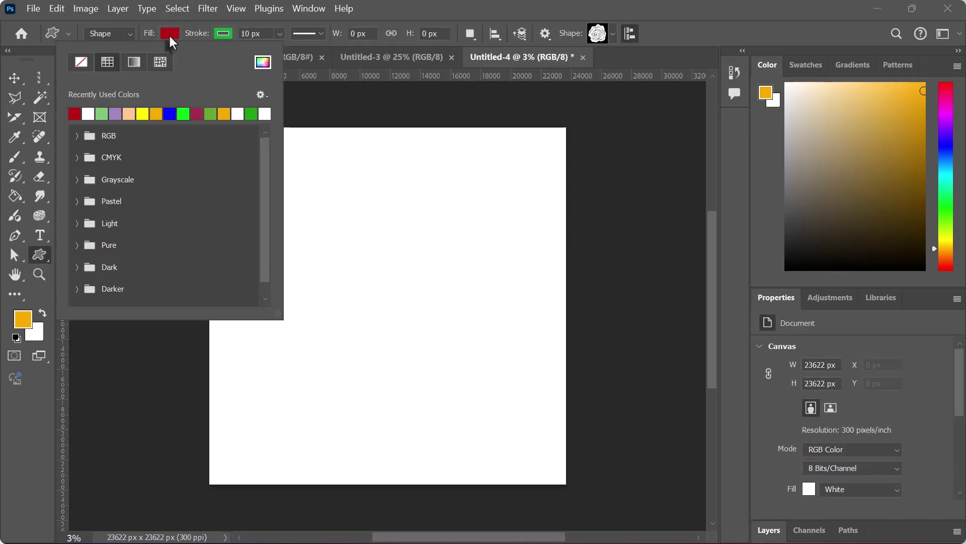
{"action": "left_click", "coordinate": [158, 113]}
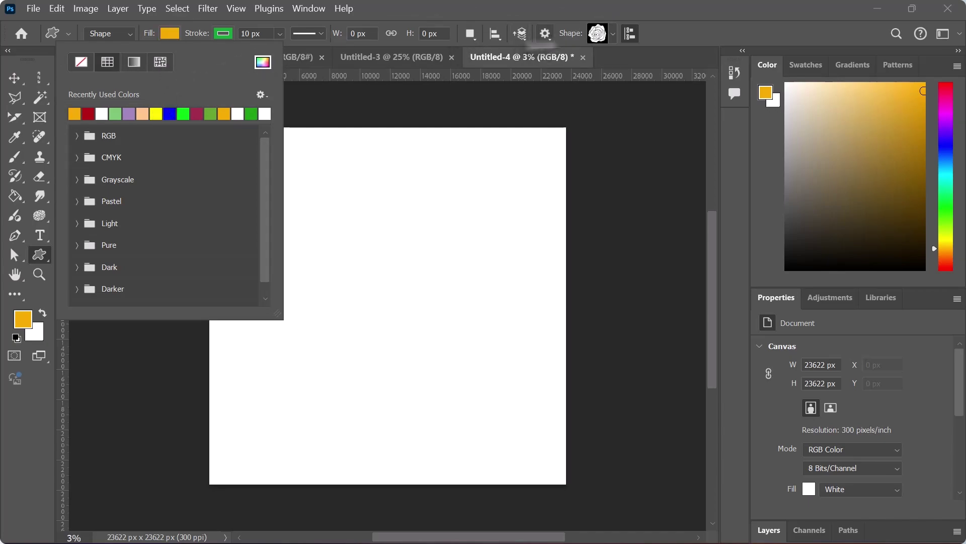
{"action": "left_click", "coordinate": [612, 34]}
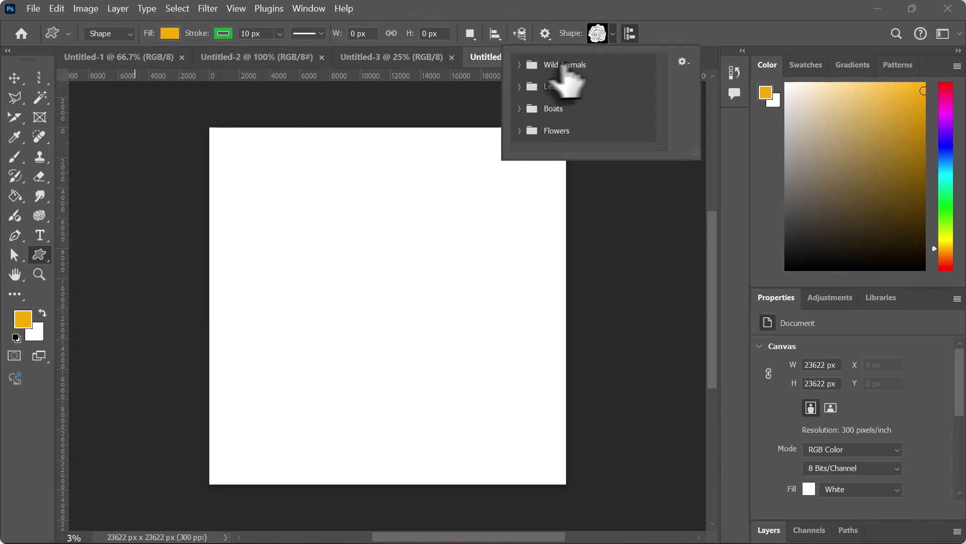
{"action": "left_click", "coordinate": [524, 65]}
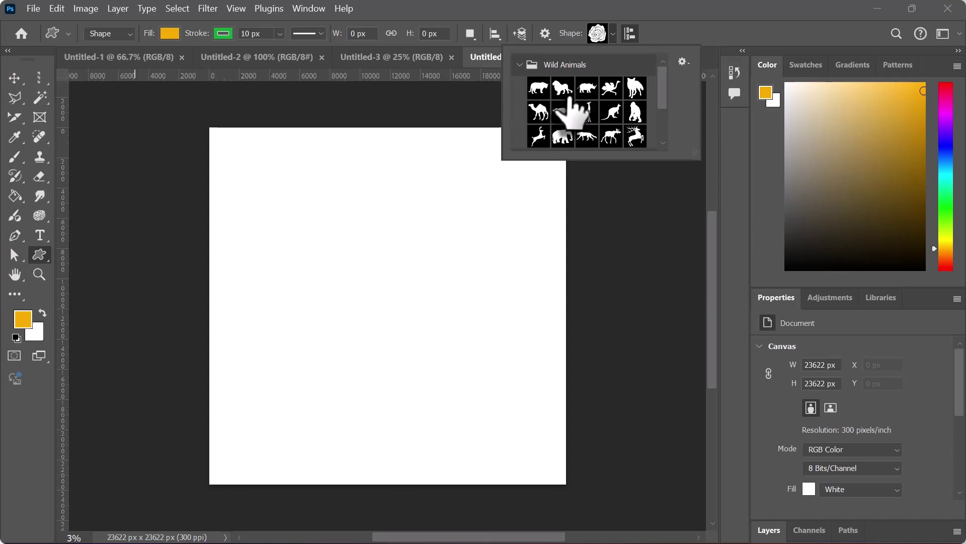
{"action": "left_click", "coordinate": [543, 112]}
{"action": "left_click_drag", "start_coordinate": [302, 216], "coordinate": [498, 360]}
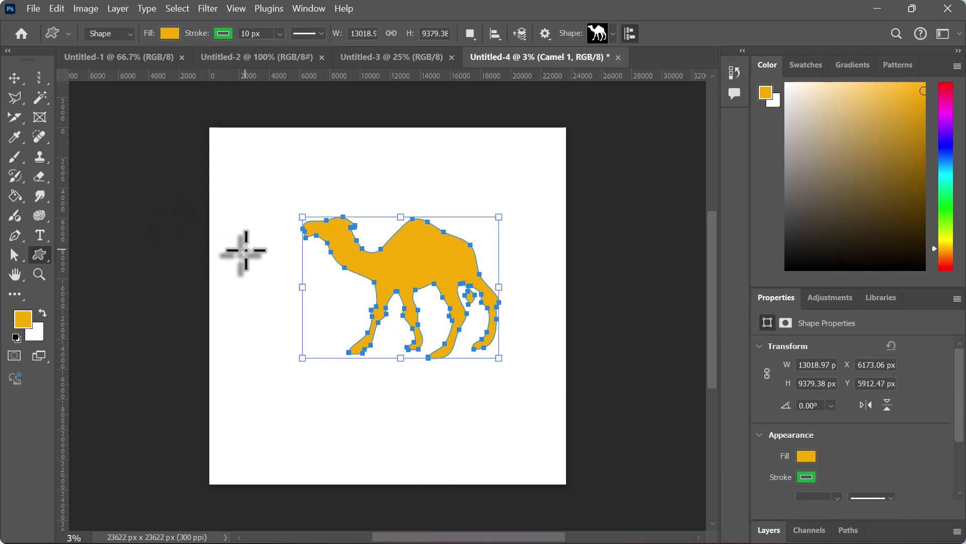
Delete the orange camel from the canvas.
{"action": "left_click", "coordinate": [15, 79]}
{"action": "left_click", "coordinate": [243, 252]}
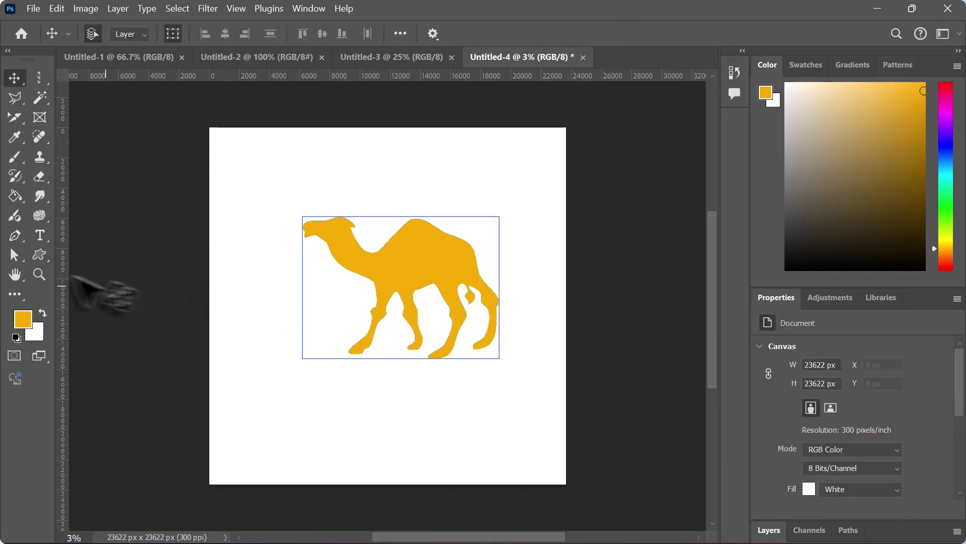
{"action": "left_click", "coordinate": [438, 285]}
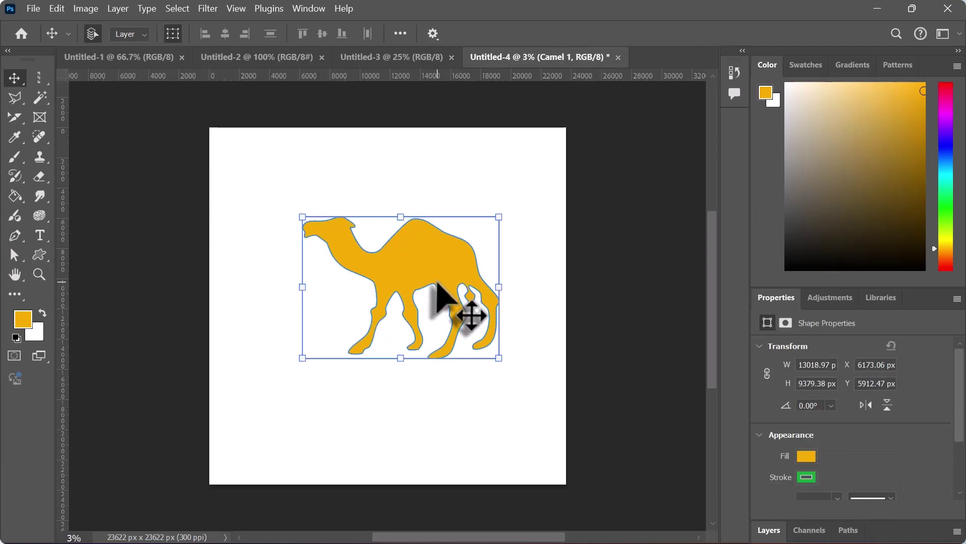
{"action": "key", "text": "Delete"}
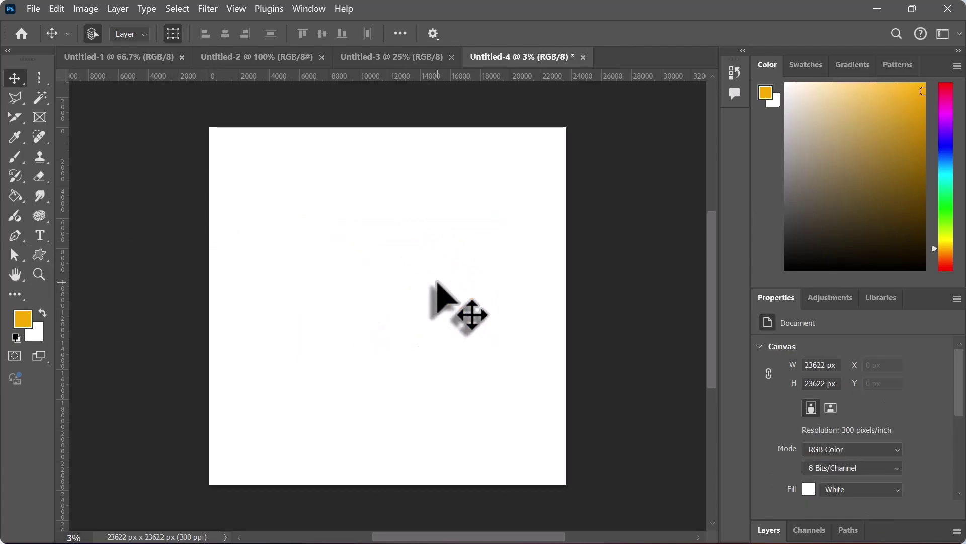
Draw a green leaning palm from the Leaf Trees custom shapes in the canvas middle, about 10871 px wide and 11595 px high.
{"action": "left_click", "coordinate": [46, 259]}
{"action": "right_click", "coordinate": [47, 259]}
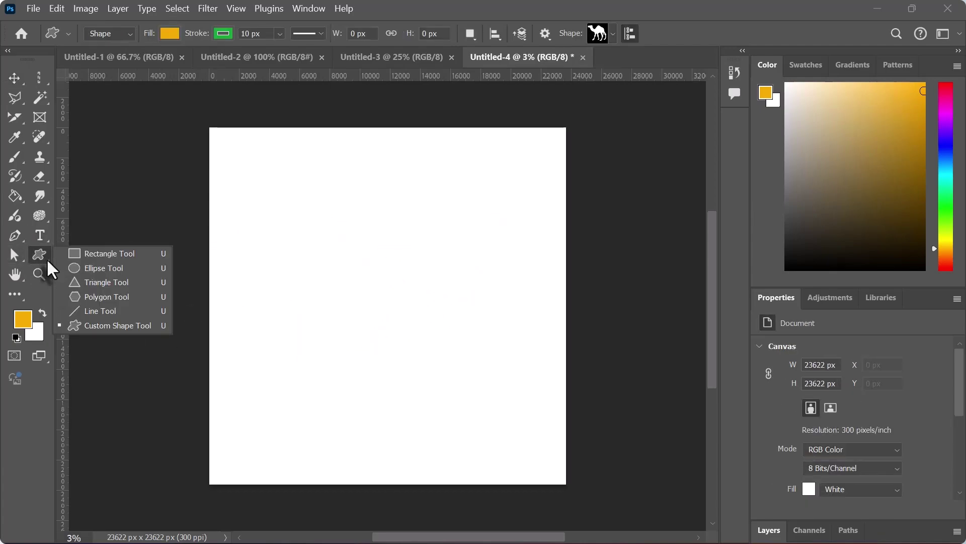
{"action": "left_click", "coordinate": [169, 33]}
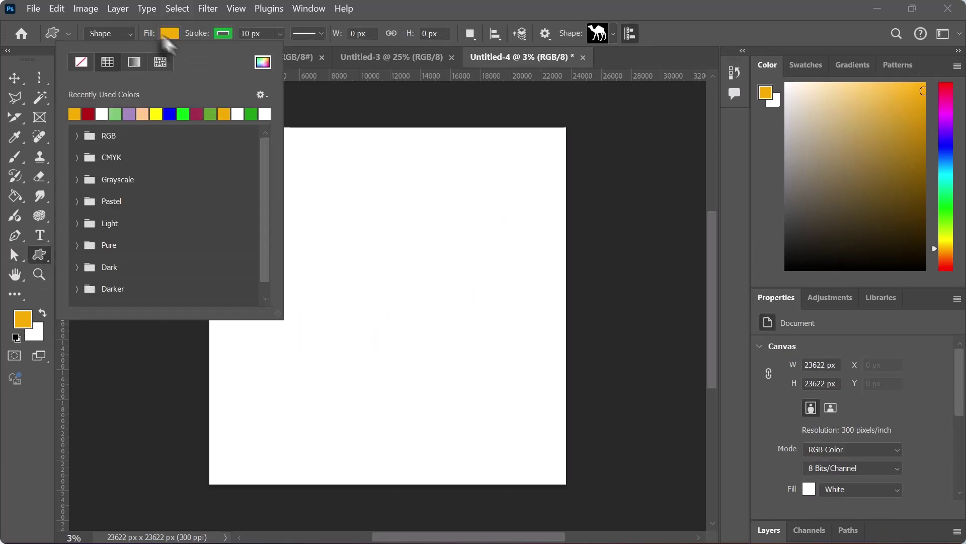
{"action": "left_click", "coordinate": [212, 111]}
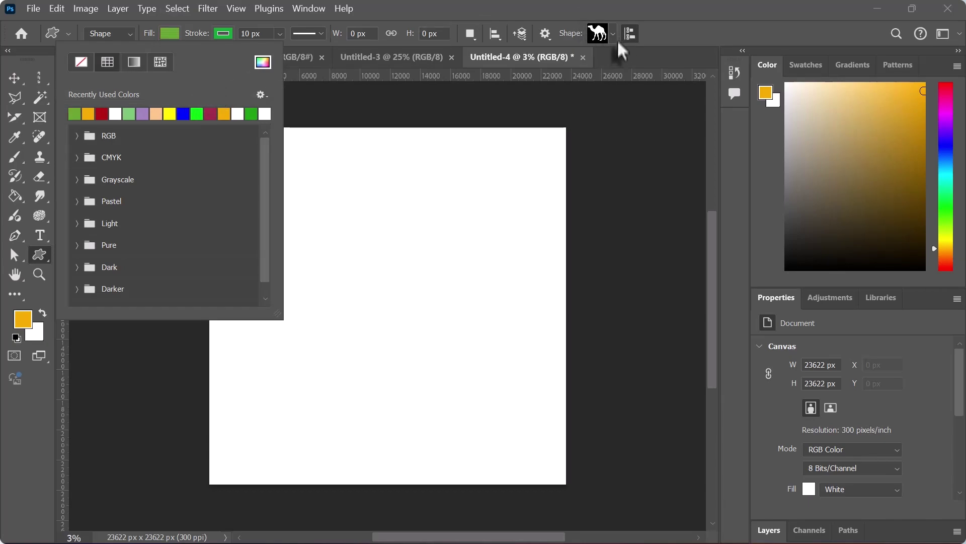
{"action": "left_click", "coordinate": [254, 114]}
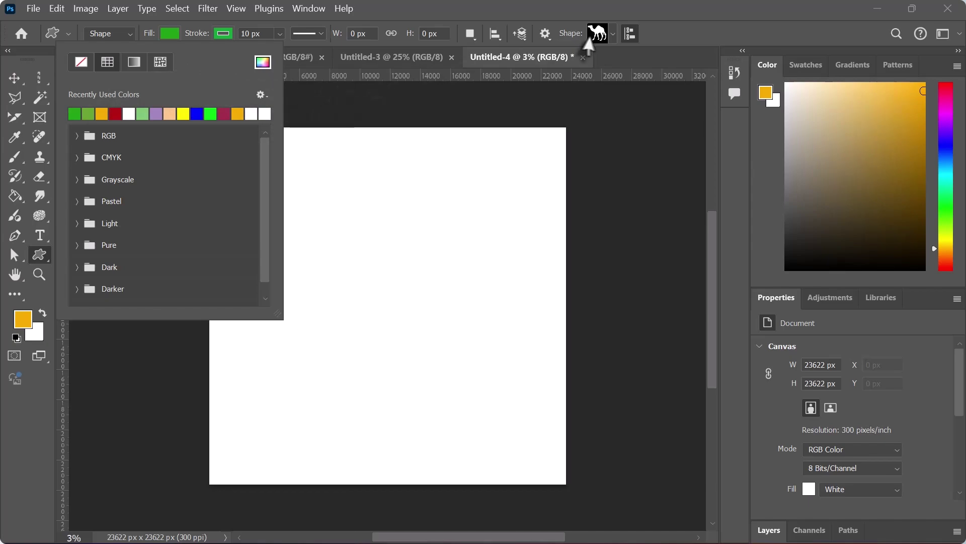
{"action": "left_click", "coordinate": [611, 34]}
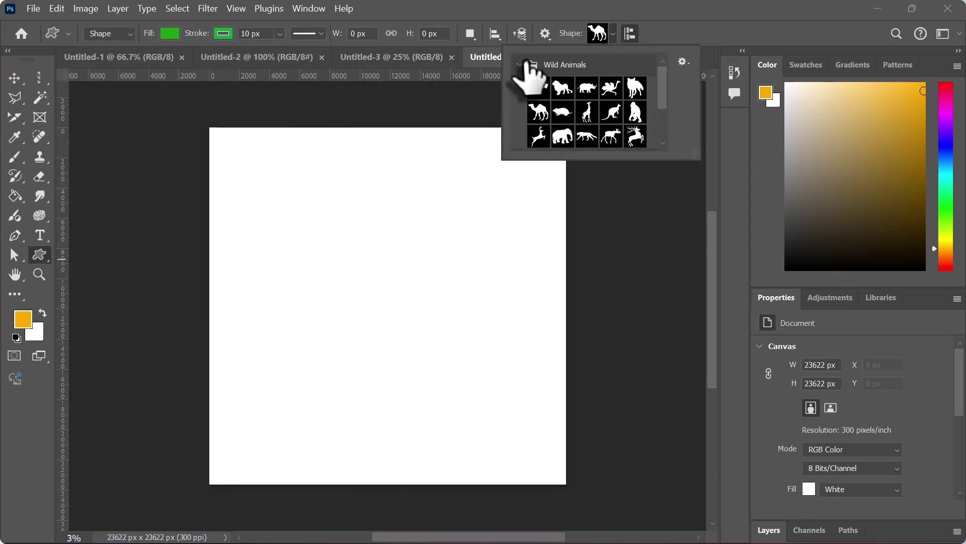
{"action": "left_click", "coordinate": [521, 63]}
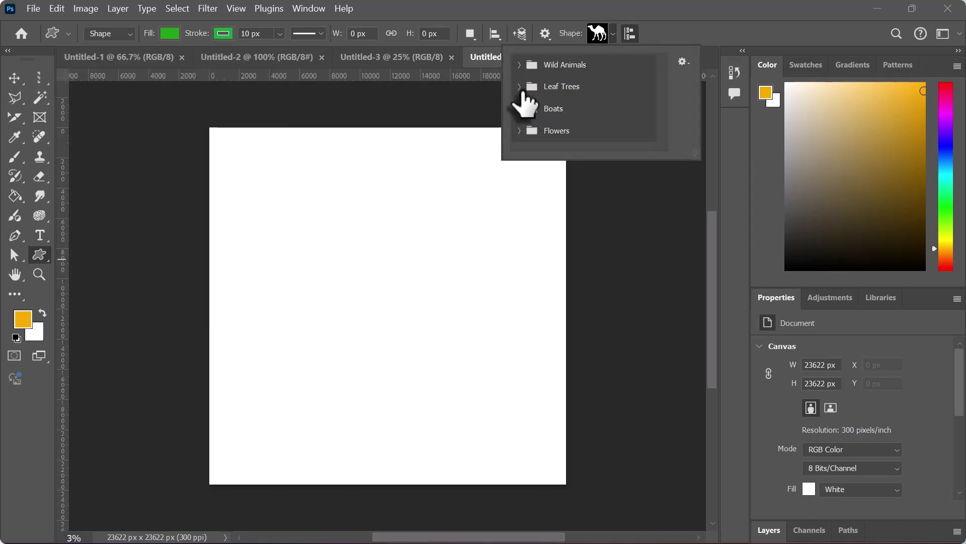
{"action": "left_click", "coordinate": [519, 86]}
{"action": "left_click", "coordinate": [587, 109]}
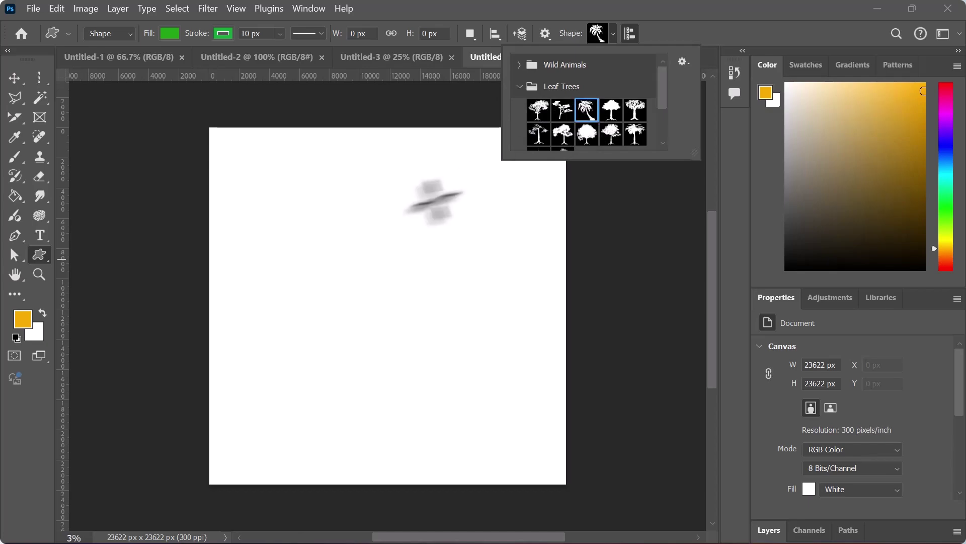
{"action": "left_click_drag", "start_coordinate": [312, 189], "coordinate": [477, 364]}
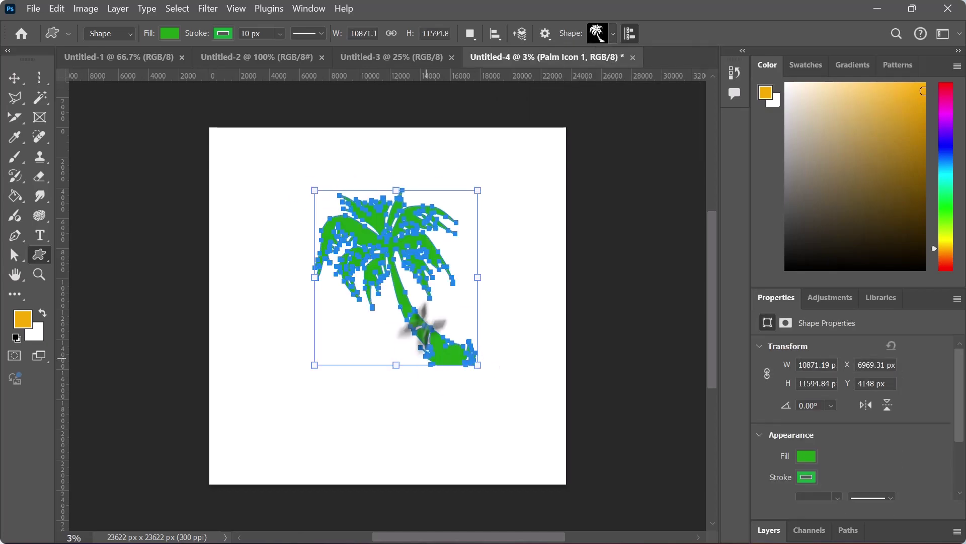
Move the palm tree into the canvas's upper-right corner, at about X 12751 px and Y 683 px.
{"action": "left_click", "coordinate": [18, 78]}
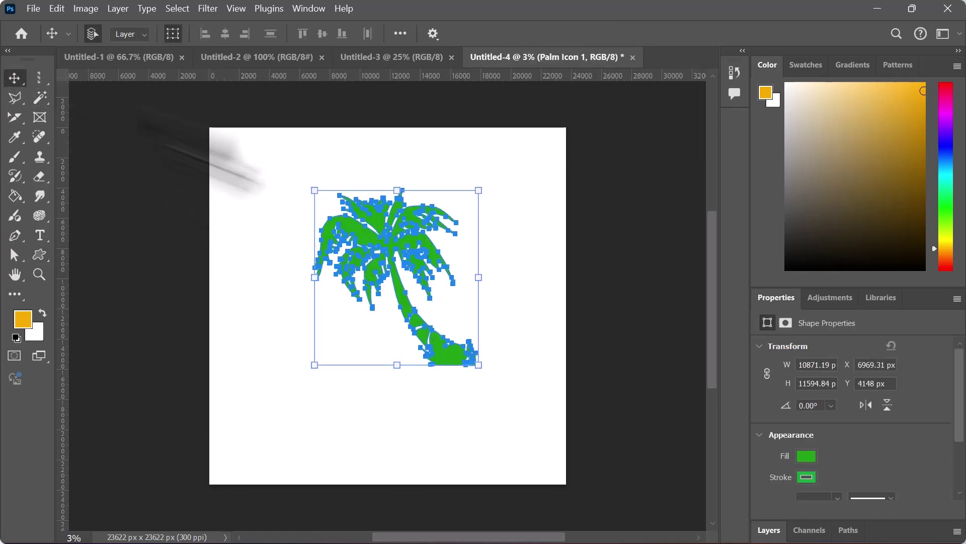
{"action": "left_click", "coordinate": [358, 325]}
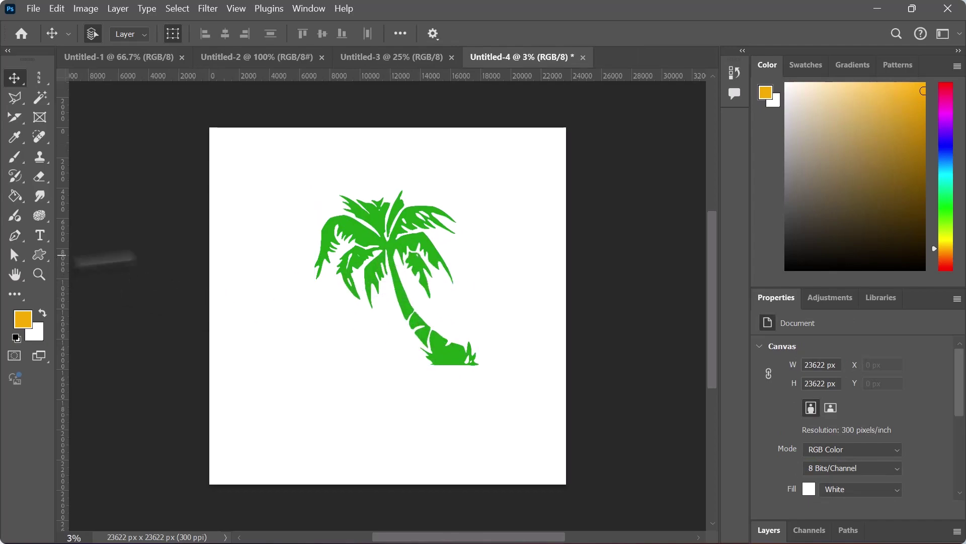
{"action": "left_click_drag", "start_coordinate": [375, 284], "coordinate": [460, 226]}
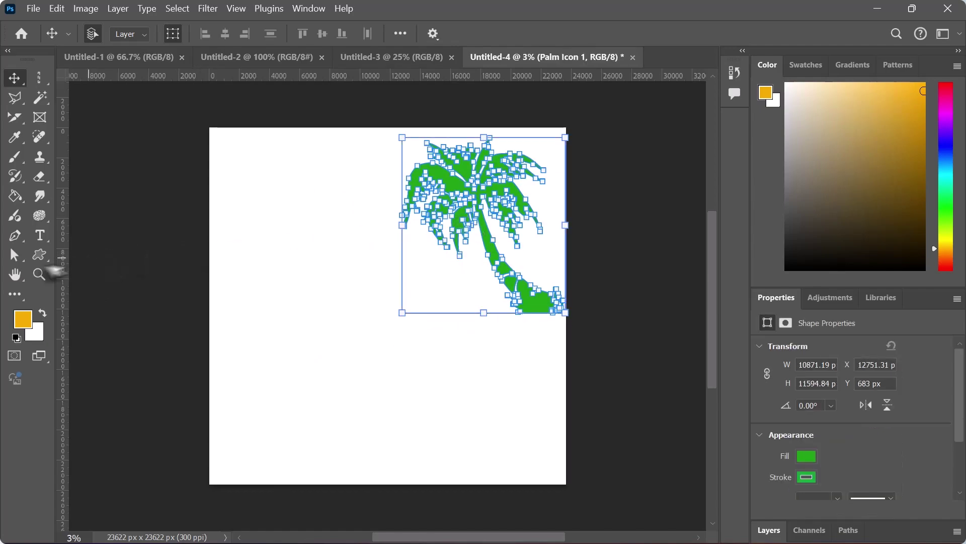
Change the palm tree's fill to yellow, deselect it and display the document's layers.
{"action": "left_click", "coordinate": [39, 255]}
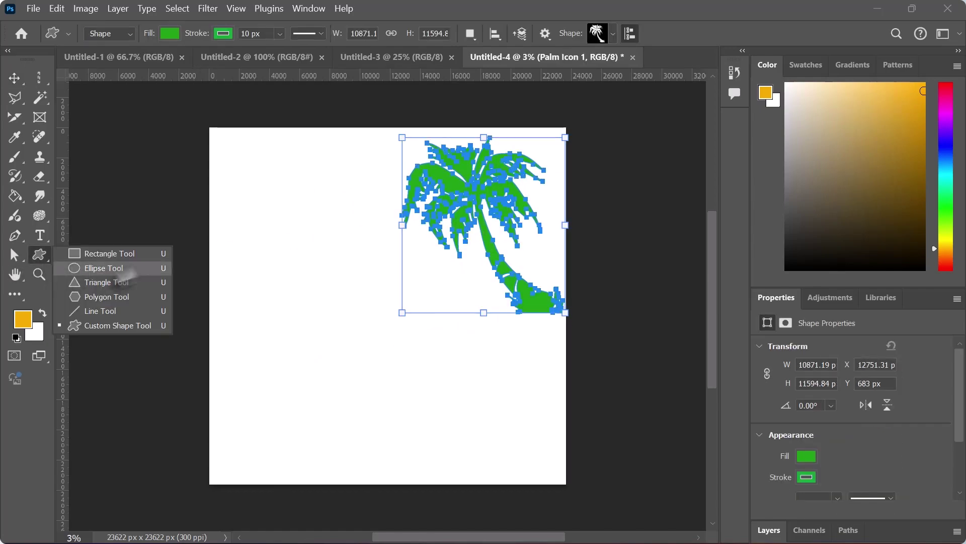
{"action": "left_click", "coordinate": [170, 33]}
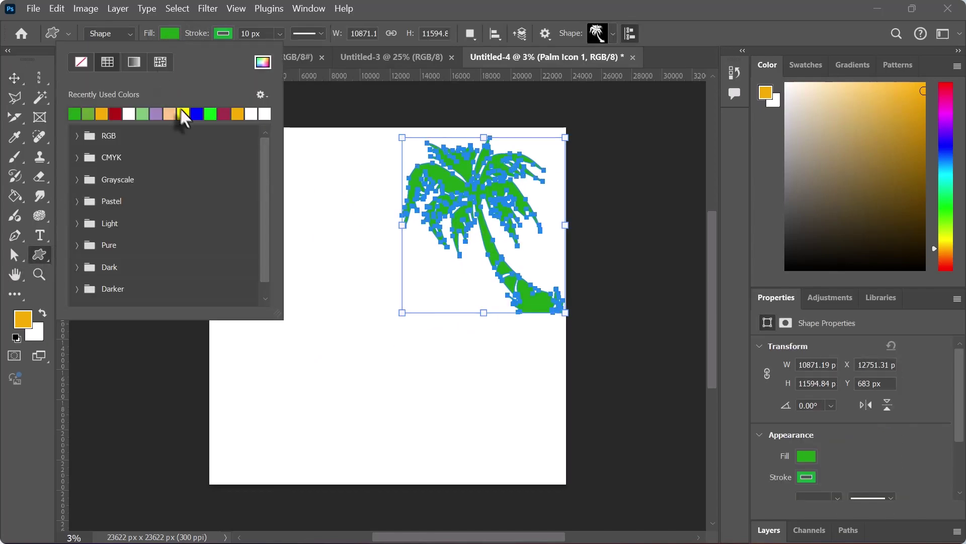
{"action": "left_click", "coordinate": [184, 113]}
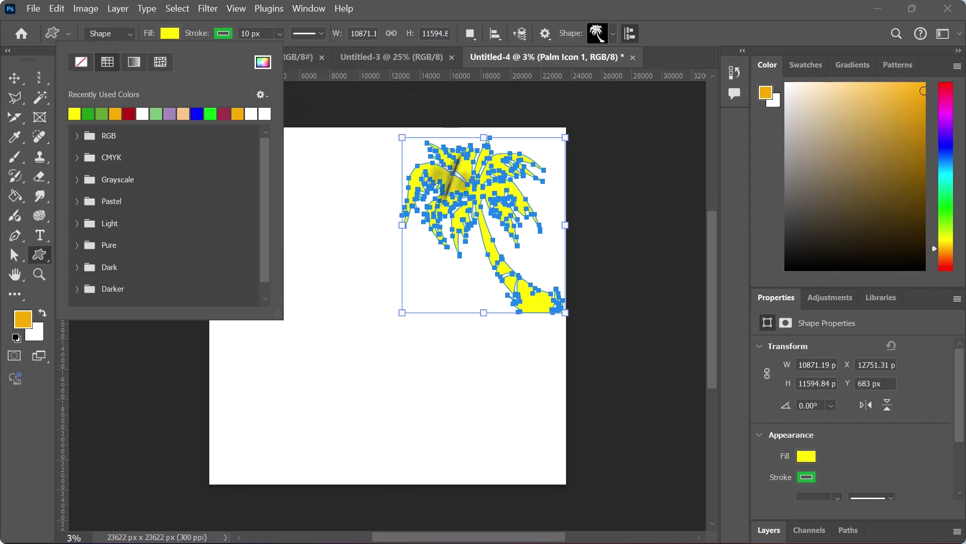
{"action": "left_click", "coordinate": [17, 74]}
{"action": "left_click", "coordinate": [15, 78]}
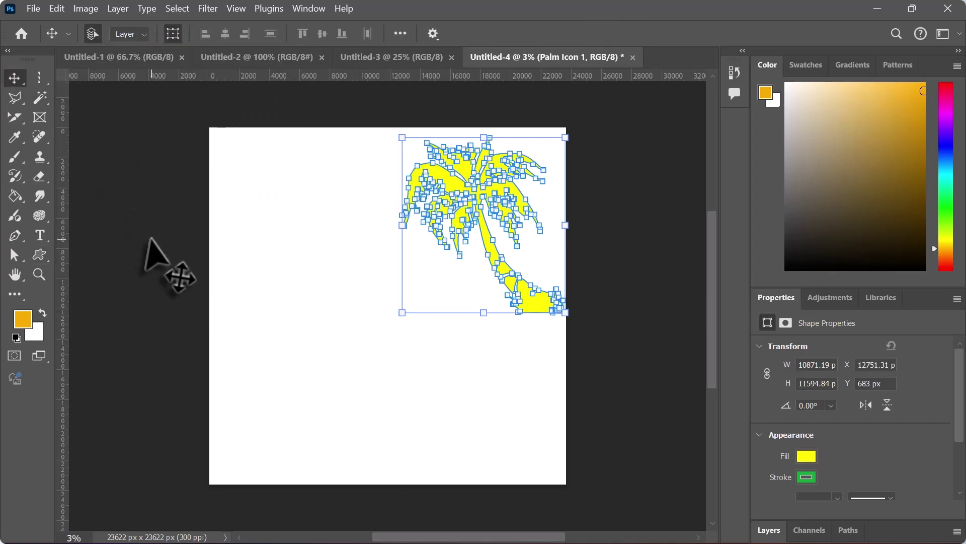
{"action": "left_click", "coordinate": [303, 327]}
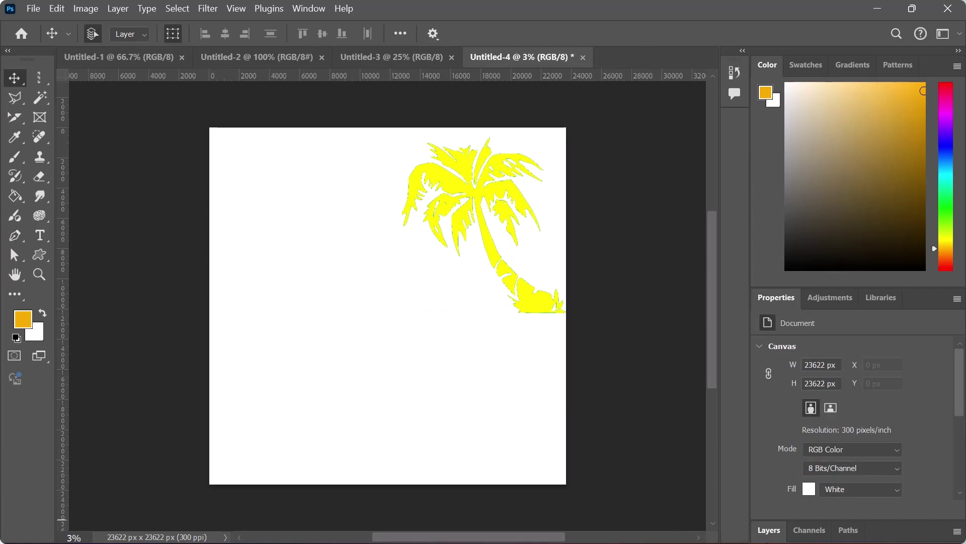
{"action": "left_click", "coordinate": [768, 536]}
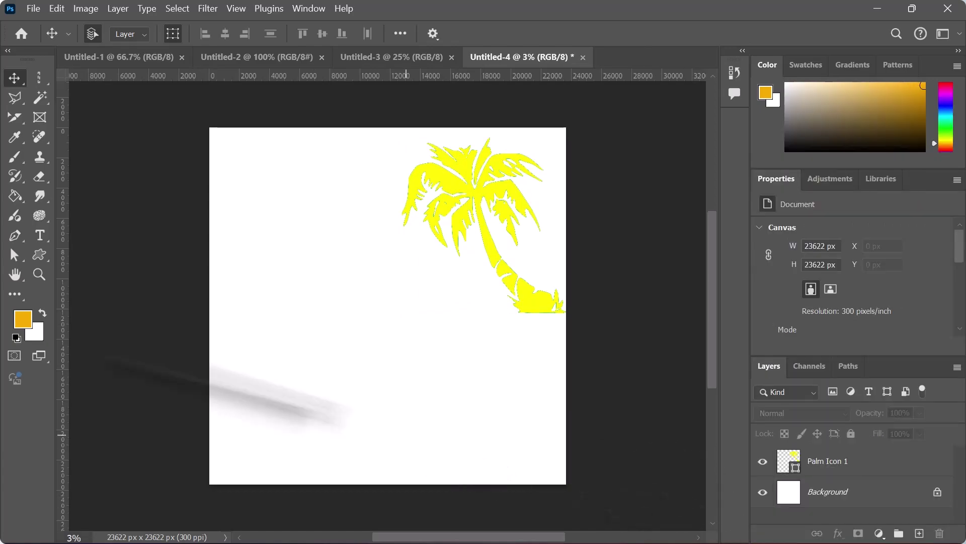
Draw a maroon boat, second in the Boats custom shapes, beside the palm tree, about 10187 px wide and 7012 px high.
{"action": "left_click", "coordinate": [40, 257]}
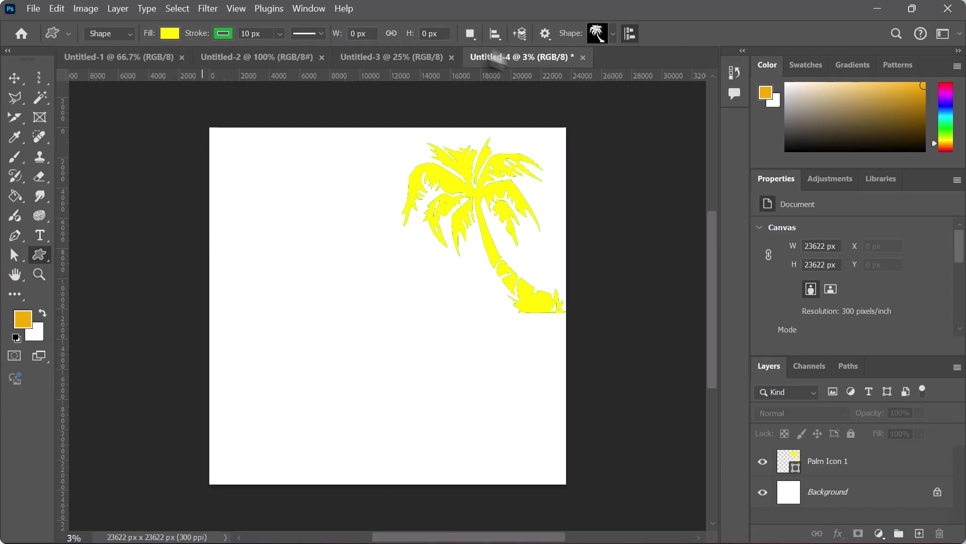
{"action": "left_click", "coordinate": [170, 34]}
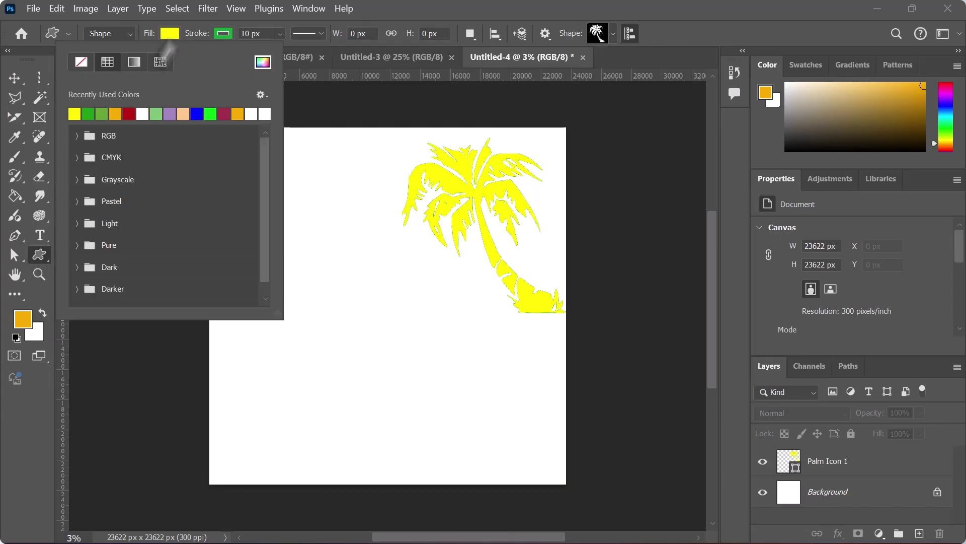
{"action": "left_click", "coordinate": [222, 117]}
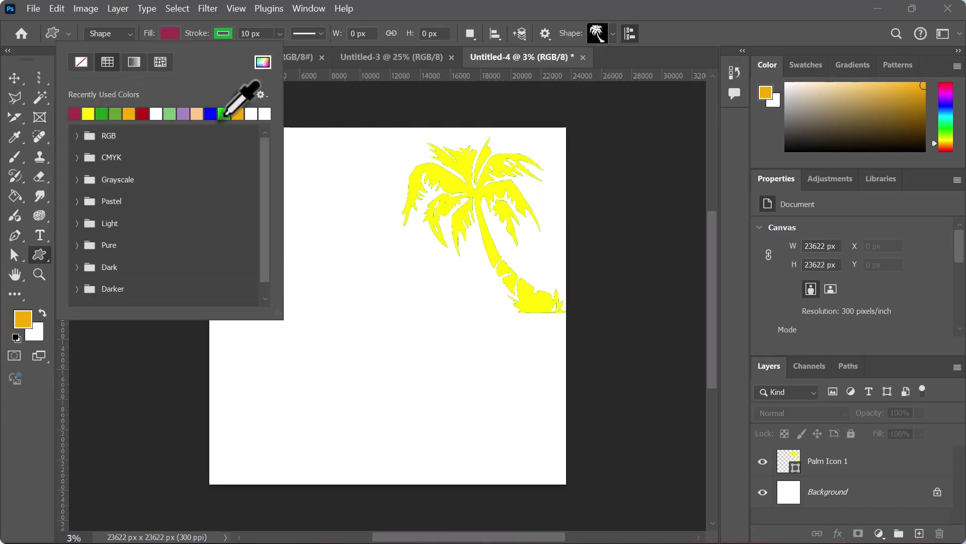
{"action": "left_click", "coordinate": [613, 34]}
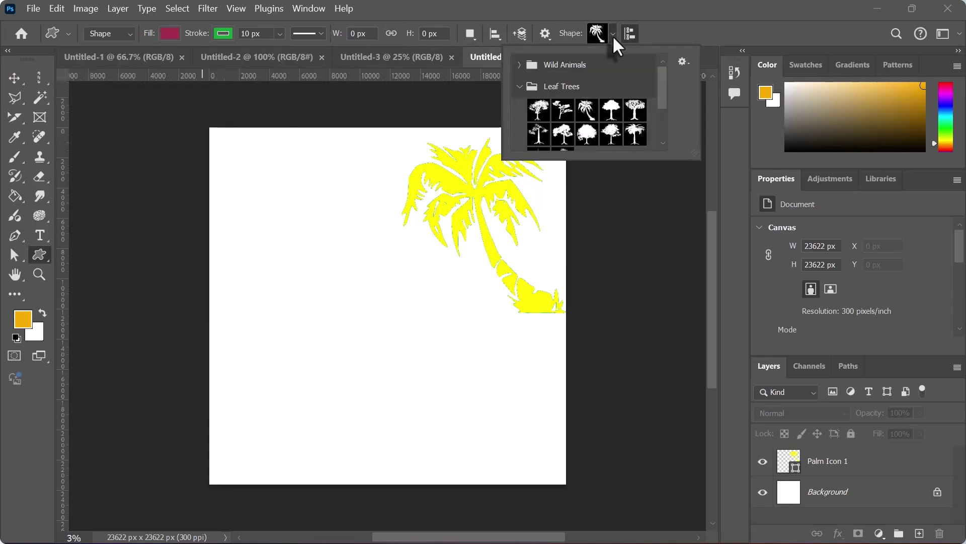
{"action": "left_click", "coordinate": [520, 85]}
{"action": "left_click", "coordinate": [522, 109]}
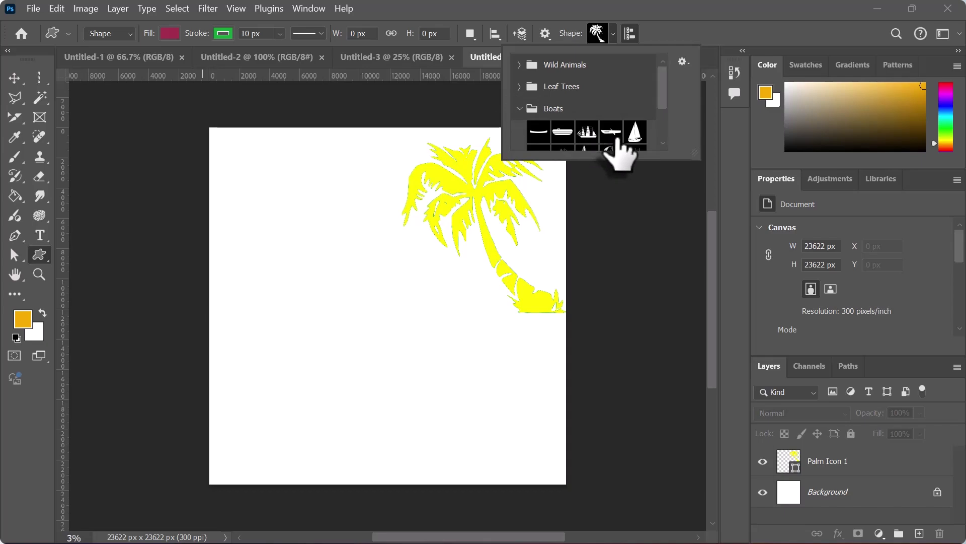
{"action": "left_click", "coordinate": [562, 132]}
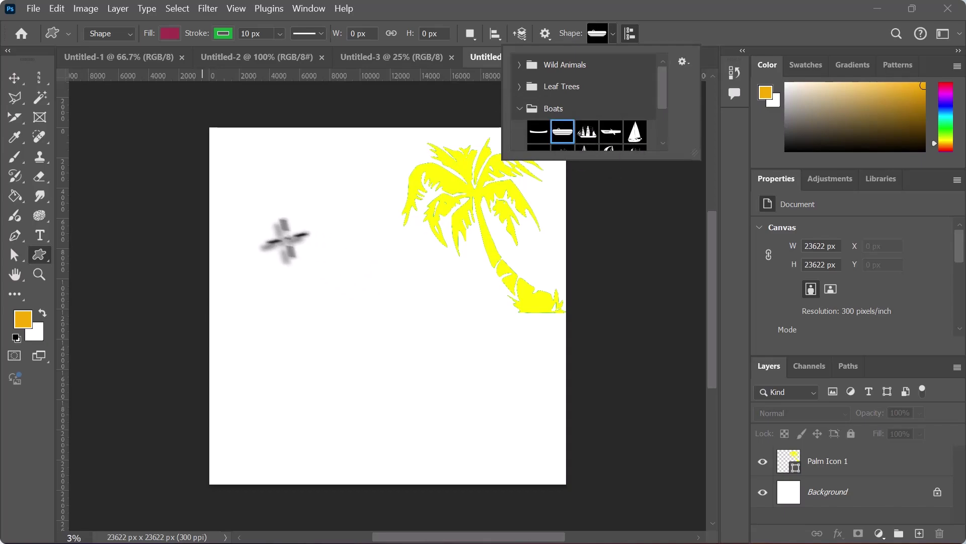
{"action": "left_click_drag", "start_coordinate": [250, 211], "coordinate": [404, 317]}
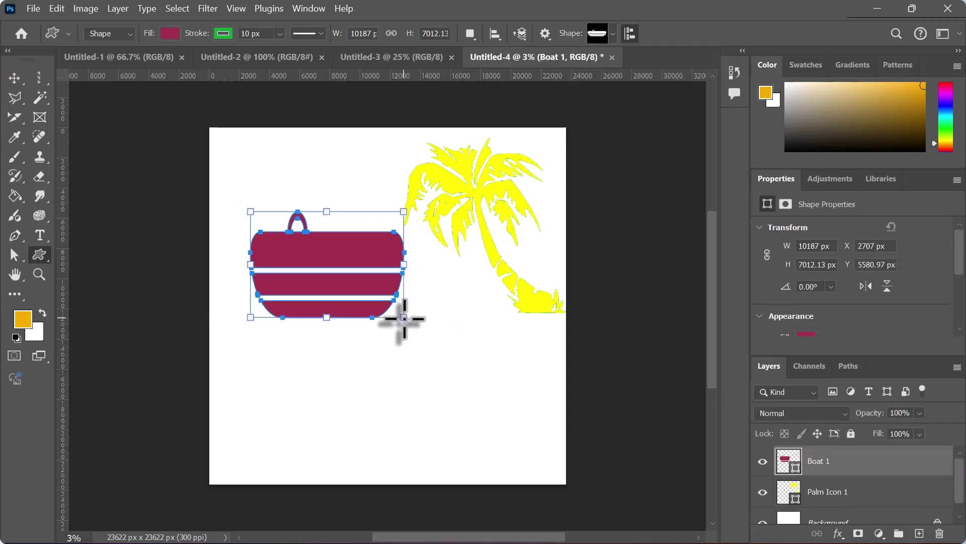
Move the maroon boat into the canvas's upper-left corner and leave it deselected.
{"action": "left_click", "coordinate": [19, 82]}
{"action": "left_click", "coordinate": [335, 156]}
{"action": "left_click_drag", "start_coordinate": [332, 255], "coordinate": [313, 191]}
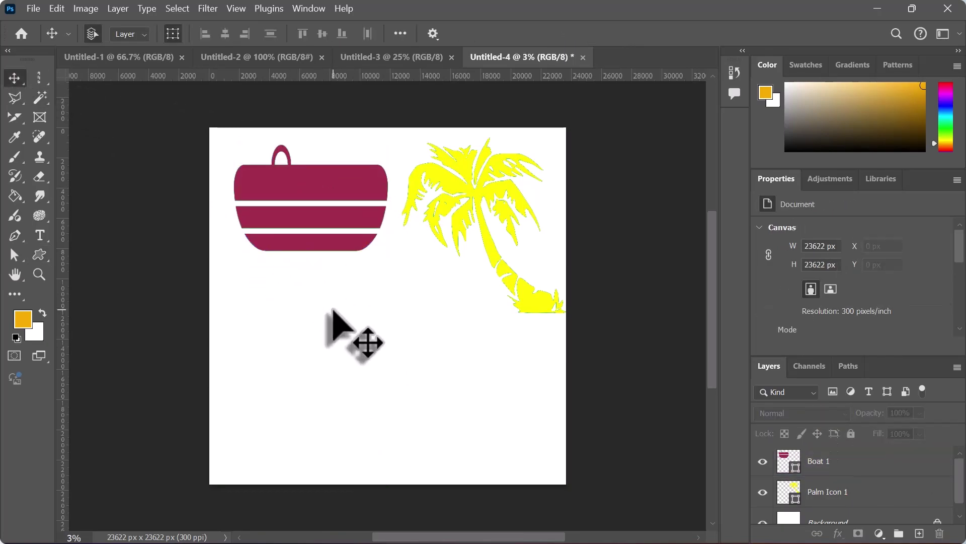
Set the Custom Shape tool's fill to magenta from the RGB swatches.
{"action": "left_click", "coordinate": [40, 255]}
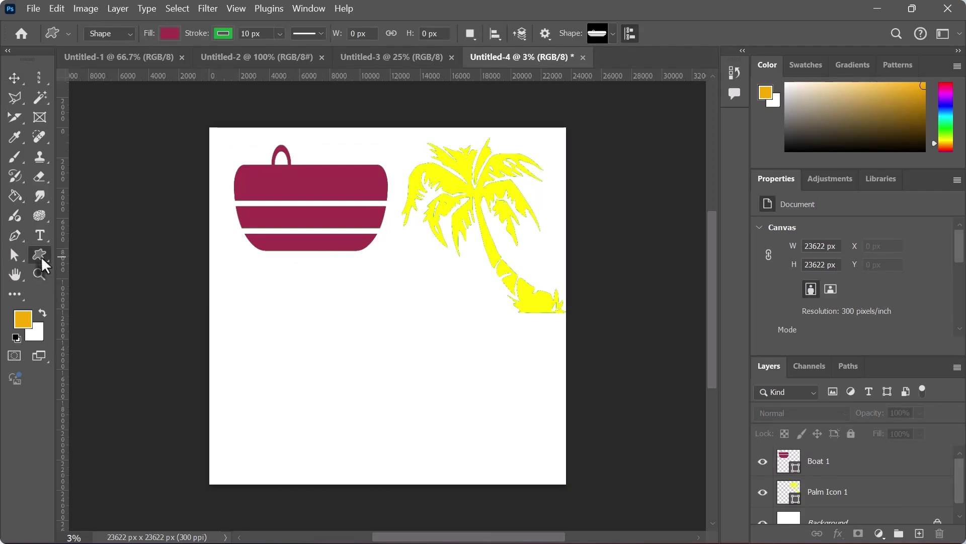
{"action": "right_click", "coordinate": [41, 255]}
{"action": "left_click", "coordinate": [91, 323]}
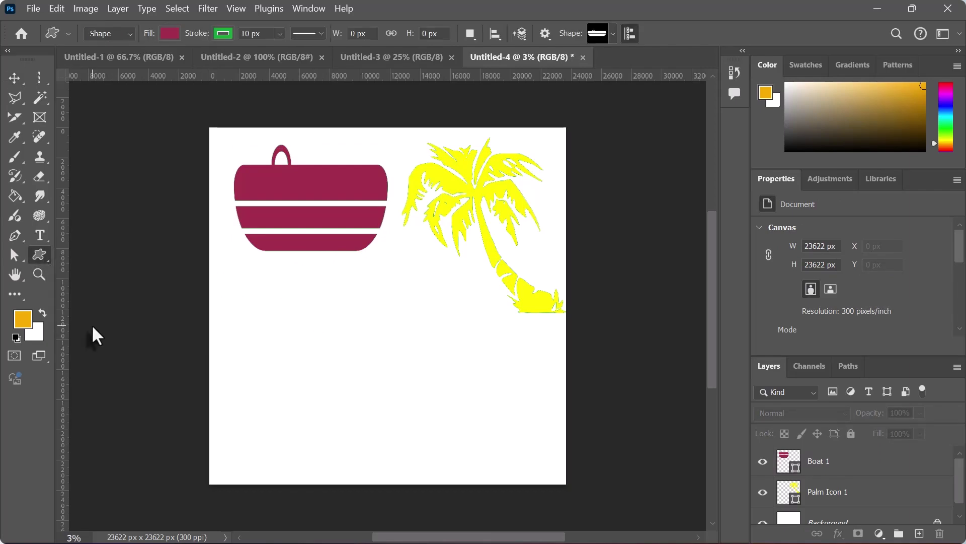
{"action": "left_click", "coordinate": [170, 36]}
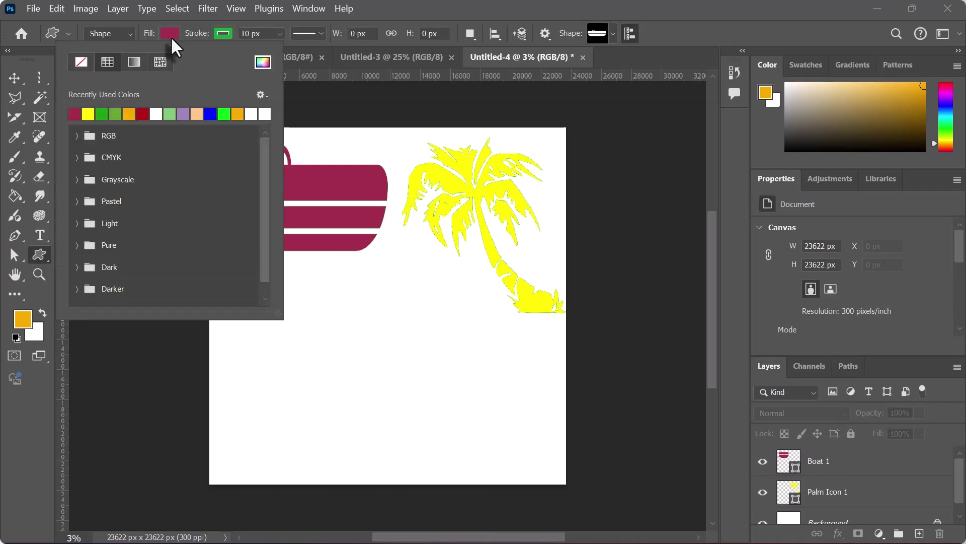
{"action": "left_click", "coordinate": [77, 134]}
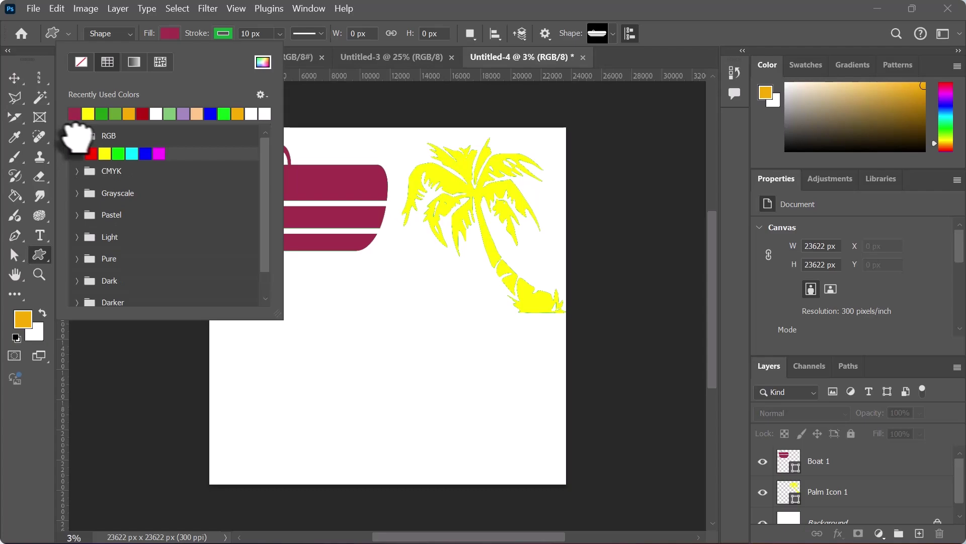
{"action": "left_click", "coordinate": [158, 153]}
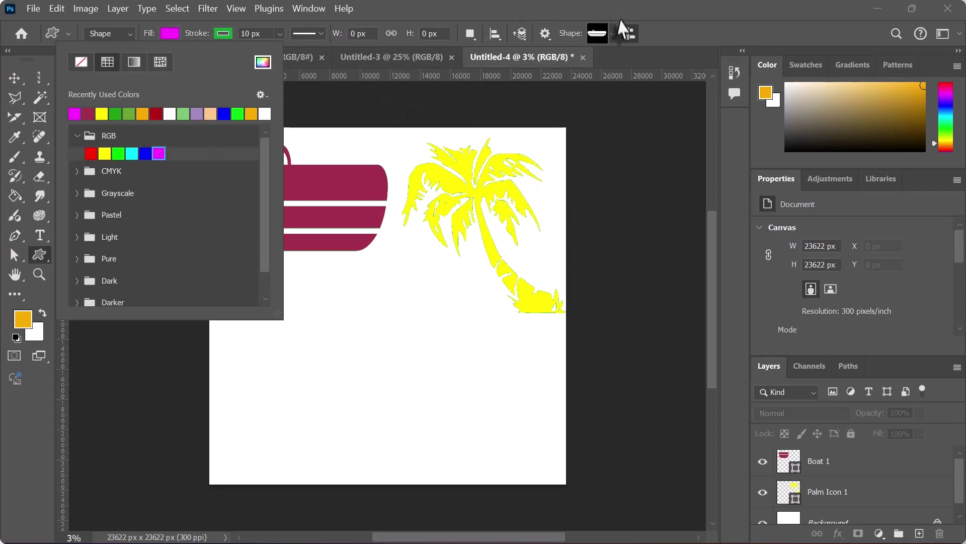
Draw a magenta lily with stem and leaves from the Flowers custom shapes below the boat, about 9288 px wide and 7282 px high.
{"action": "left_click", "coordinate": [612, 33]}
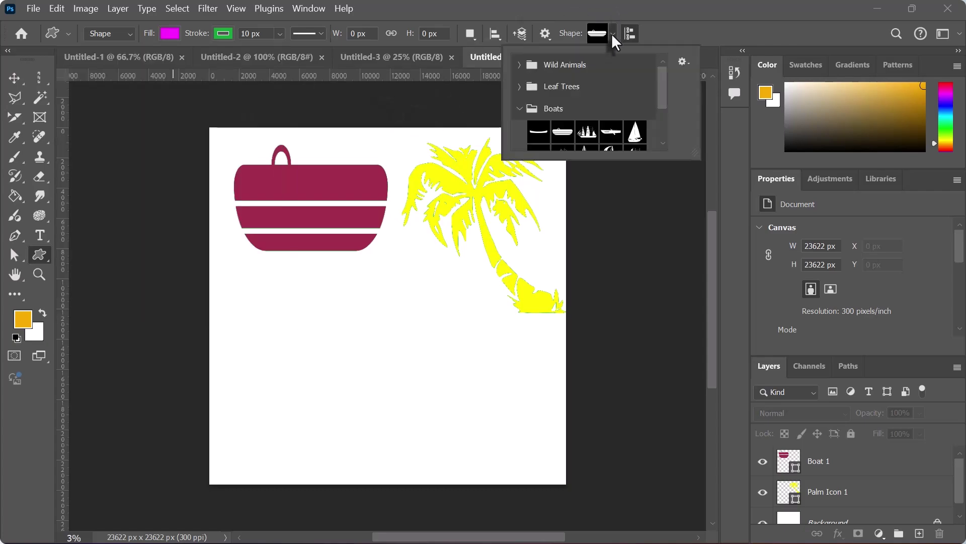
{"action": "left_click", "coordinate": [521, 109]}
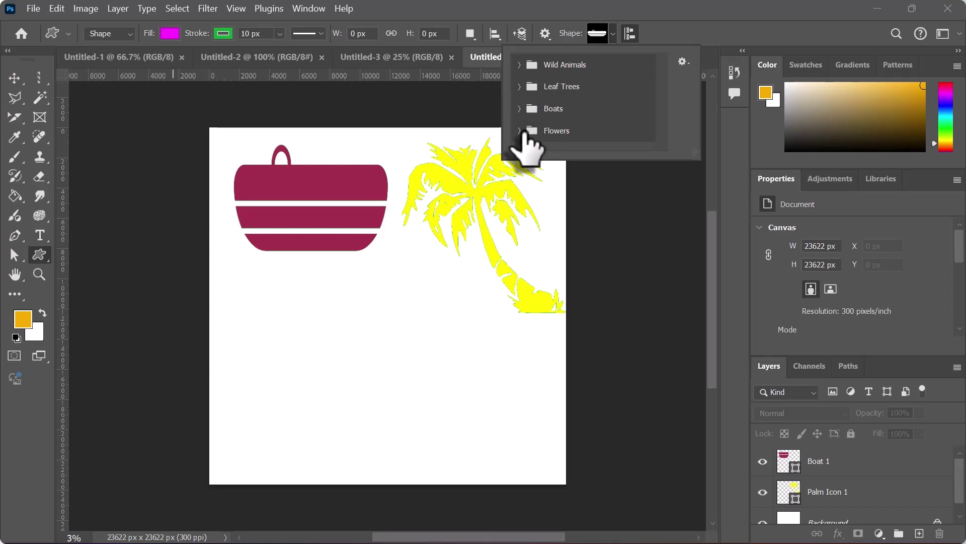
{"action": "left_click", "coordinate": [520, 130]}
{"action": "left_click_drag", "start_coordinate": [661, 100], "coordinate": [661, 125]}
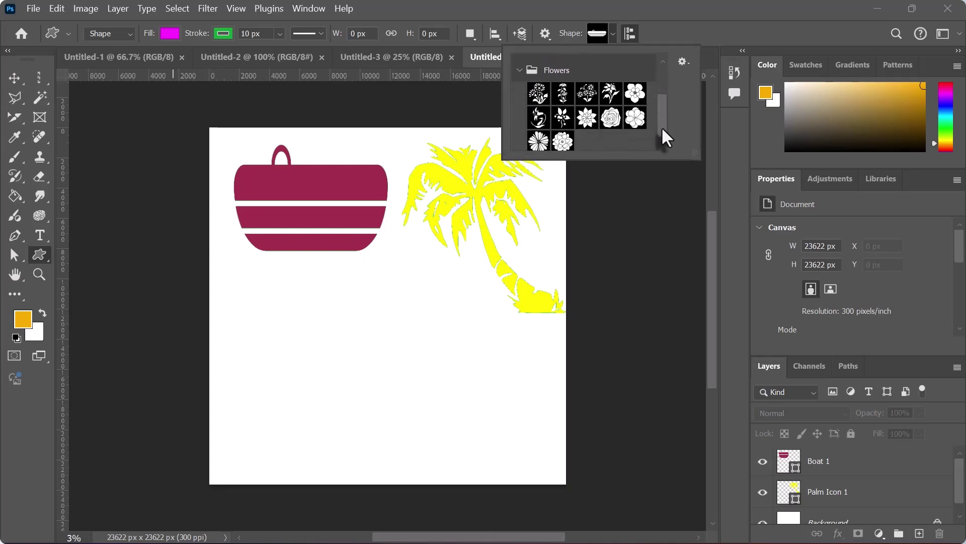
{"action": "left_click", "coordinate": [611, 92]}
{"action": "left_click_drag", "start_coordinate": [273, 317], "coordinate": [415, 427]}
{"action": "left_click", "coordinate": [15, 79]}
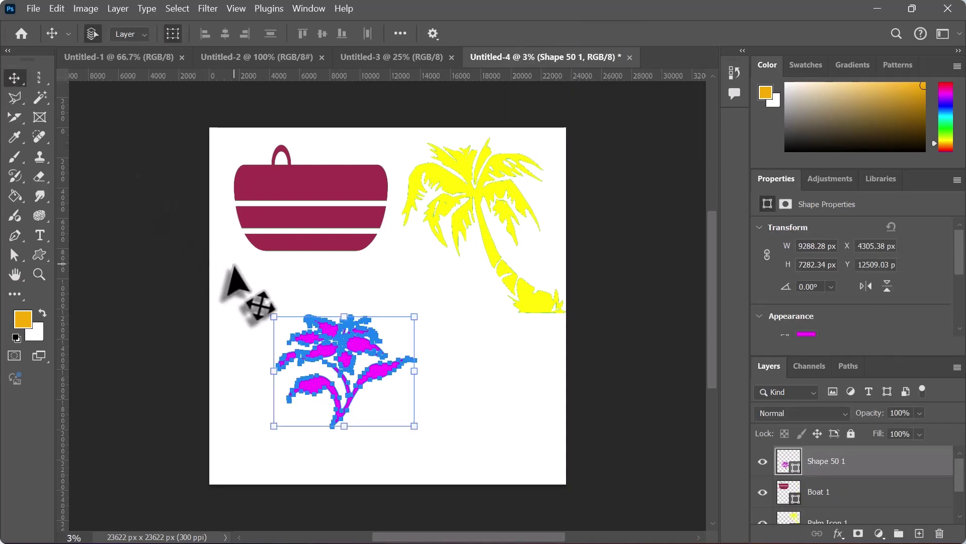
{"action": "left_click", "coordinate": [245, 283]}
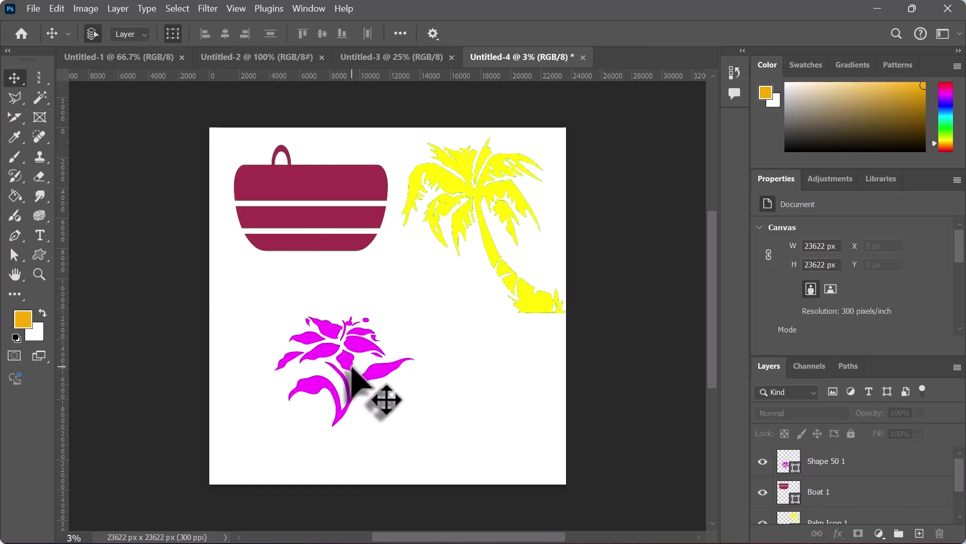
Collapse the Flowers group in the custom shape library.
{"action": "left_click", "coordinate": [44, 252]}
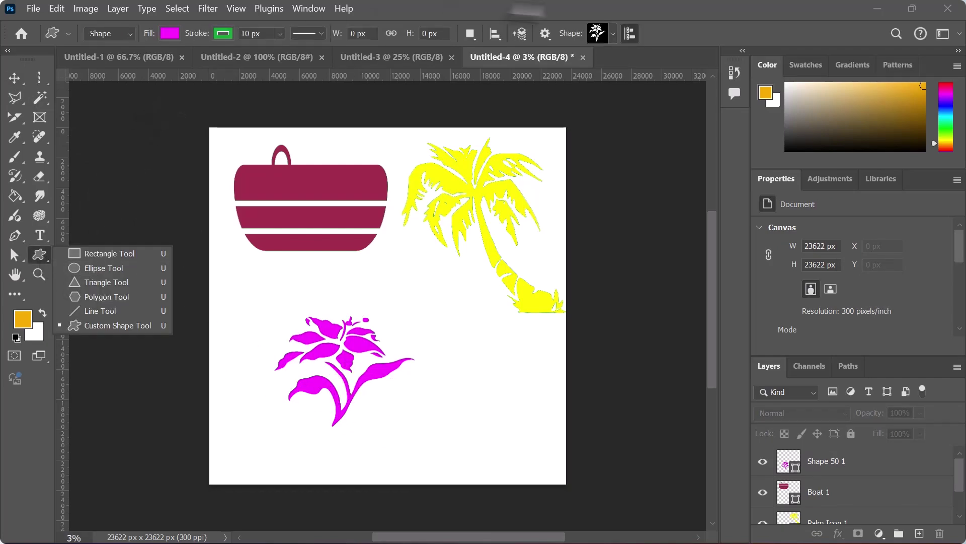
{"action": "left_click", "coordinate": [613, 34]}
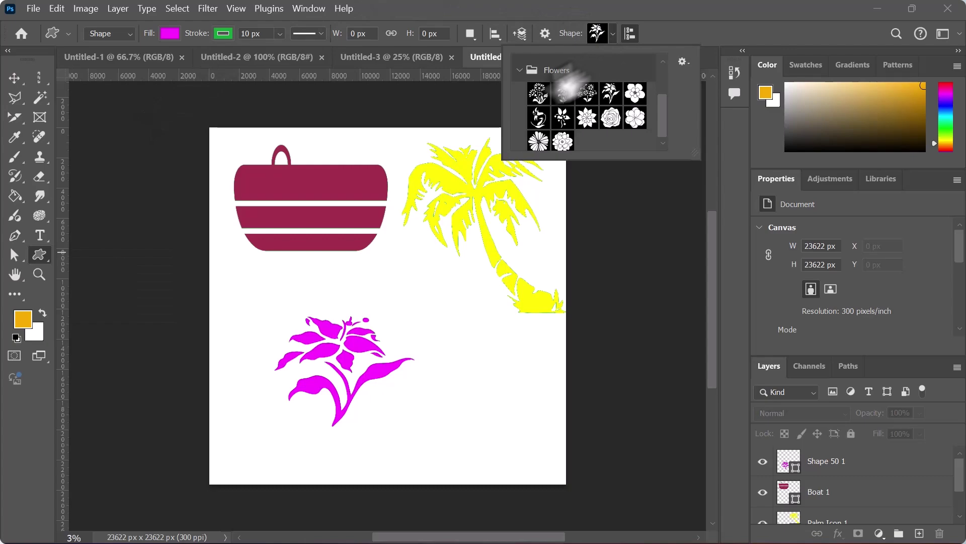
{"action": "left_click", "coordinate": [519, 65]}
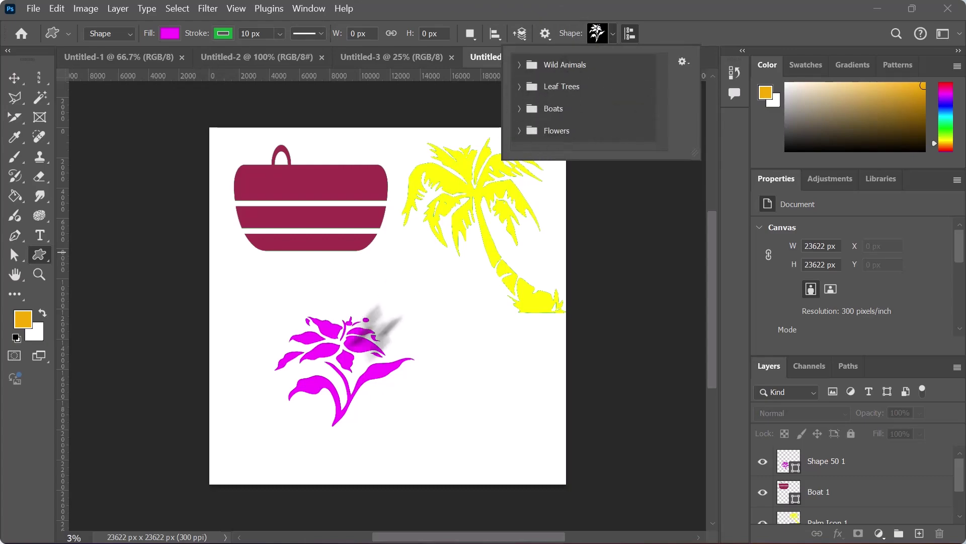
Change the palm tree's fill to green and deselect it.
{"action": "left_click", "coordinate": [18, 78]}
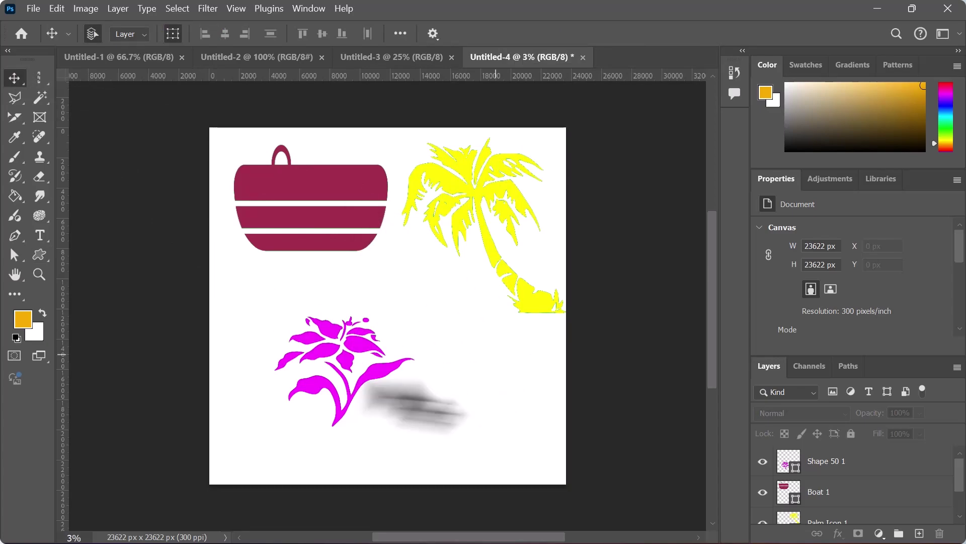
{"action": "left_click", "coordinate": [390, 372]}
{"action": "left_click", "coordinate": [463, 216]}
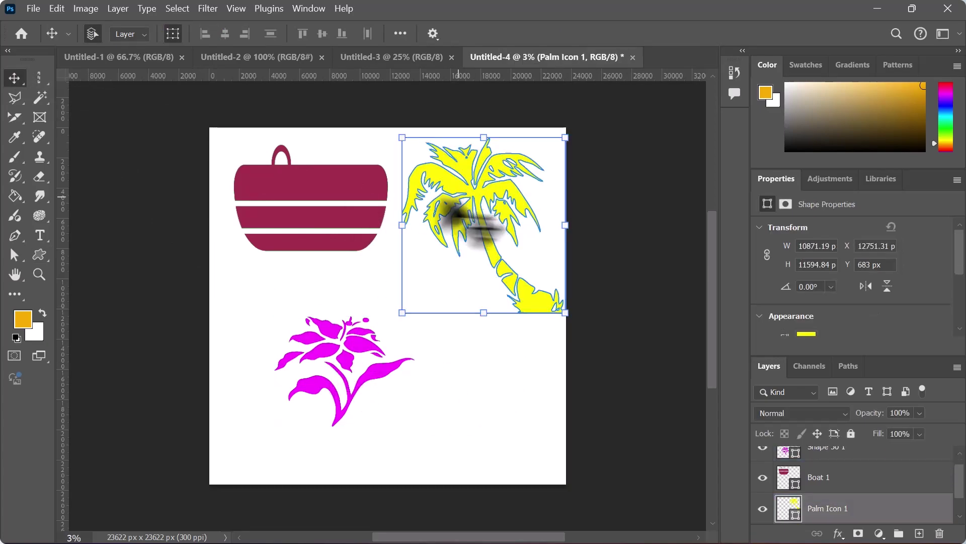
{"action": "left_click", "coordinate": [43, 259]}
{"action": "left_click", "coordinate": [166, 33]}
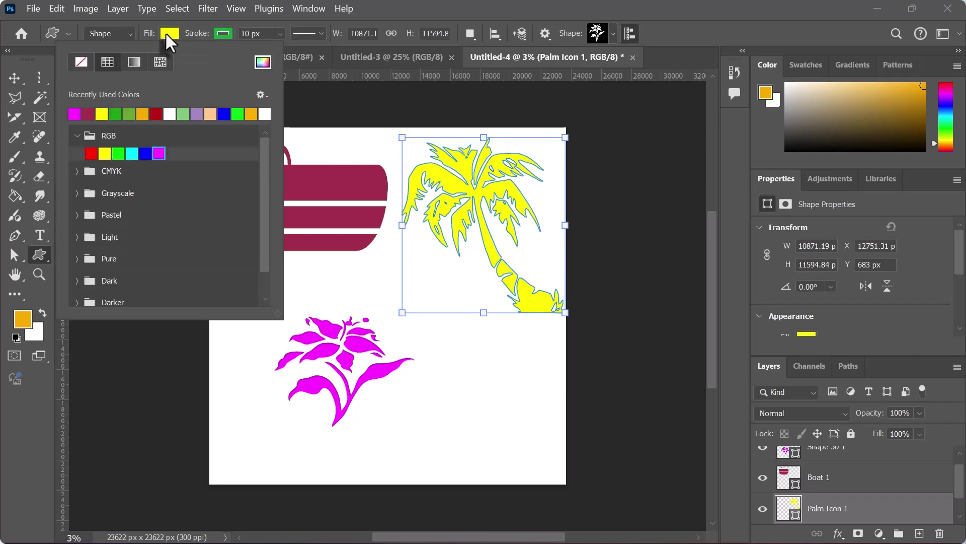
{"action": "left_click", "coordinate": [117, 114]}
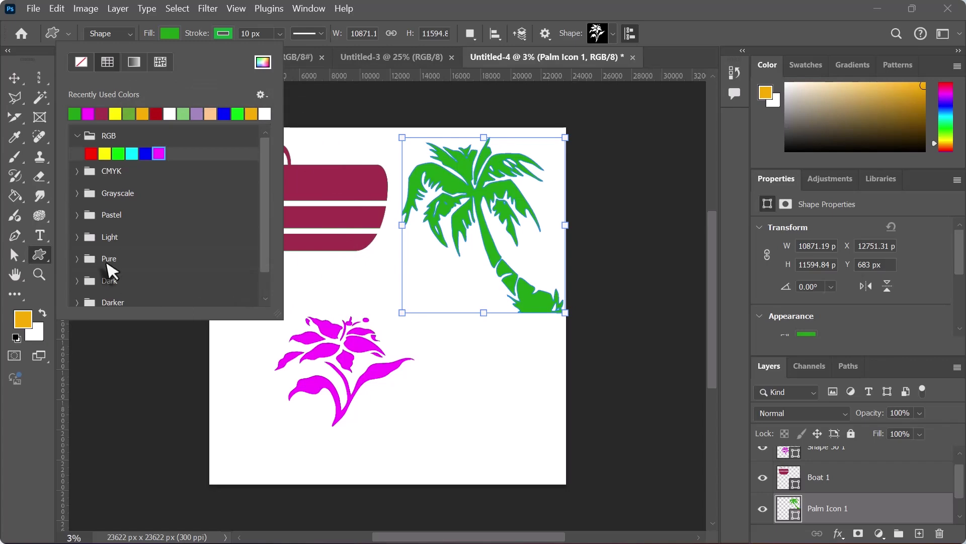
{"action": "left_click", "coordinate": [13, 79]}
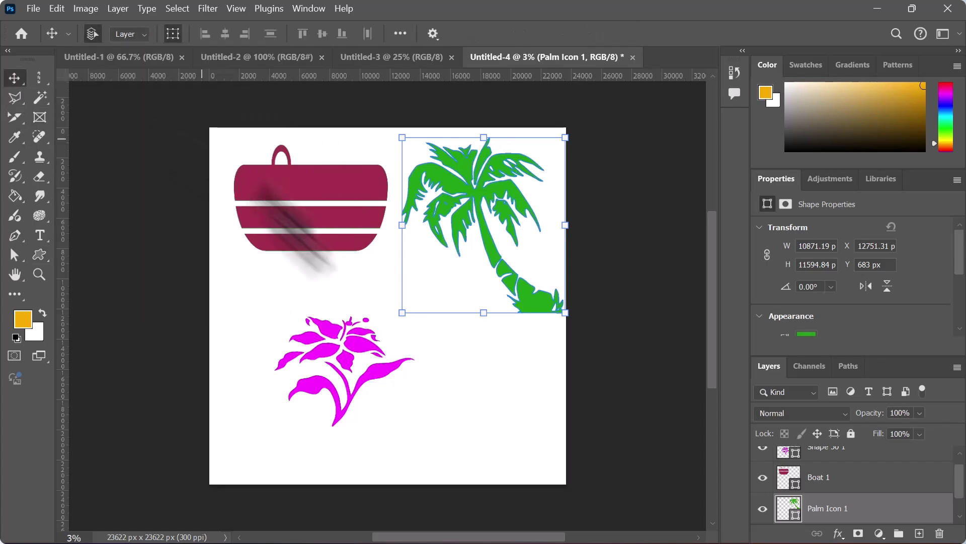
{"action": "left_click", "coordinate": [358, 286]}
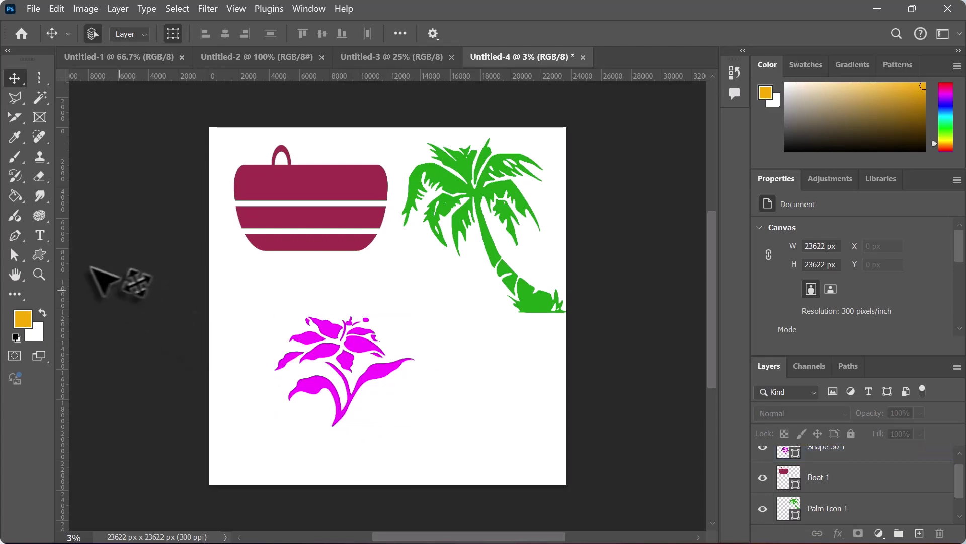
Draw a dark red pointed-petal bloom from the Flowers custom shapes below the palm, about 6806 px wide and 7032 px high, and deselect it.
{"action": "left_click", "coordinate": [39, 255]}
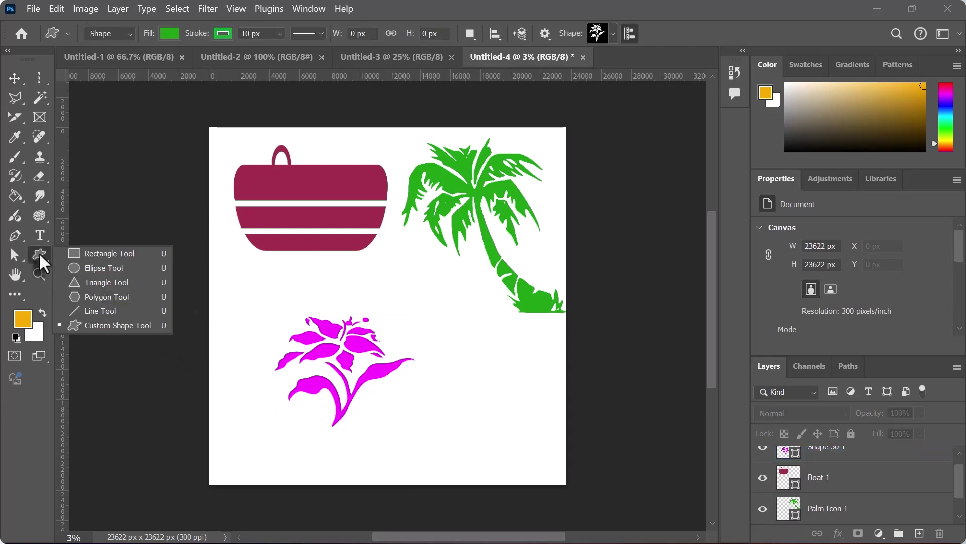
{"action": "left_click", "coordinate": [164, 35]}
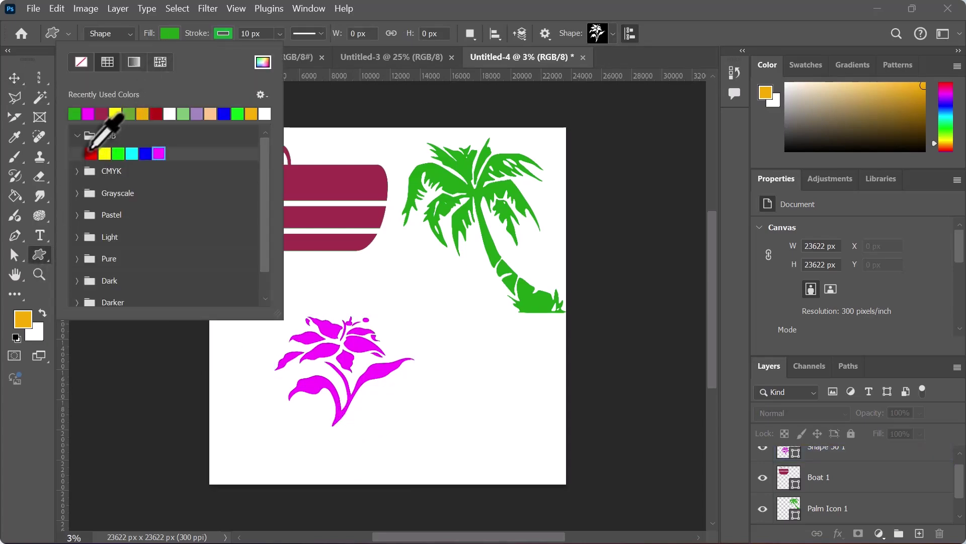
{"action": "left_click", "coordinate": [613, 32]}
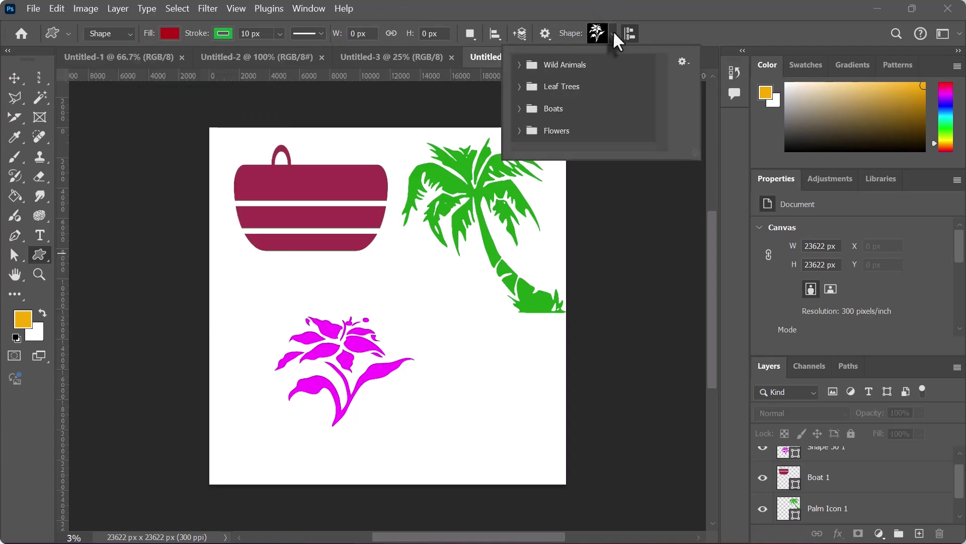
{"action": "left_click", "coordinate": [526, 133]}
{"action": "left_click_drag", "start_coordinate": [662, 92], "coordinate": [664, 112]}
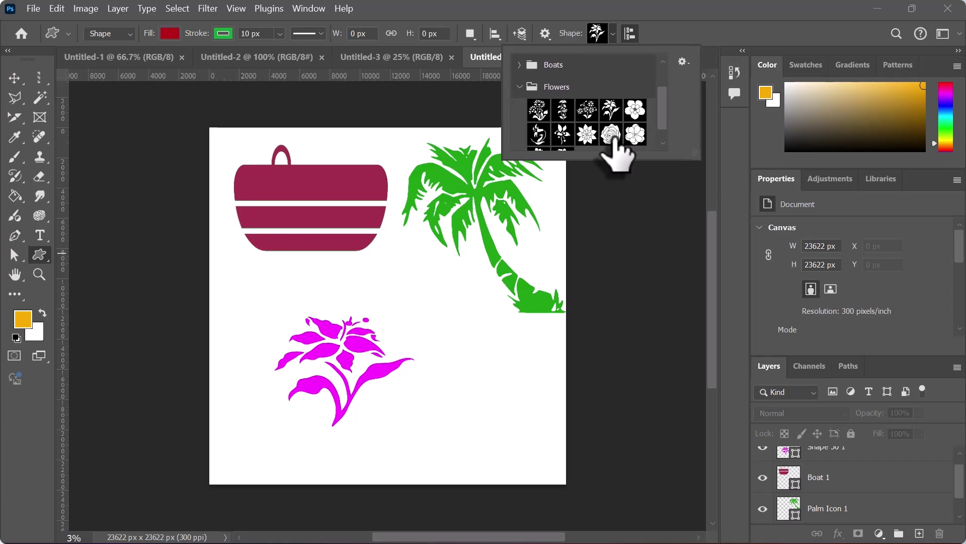
{"action": "left_click", "coordinate": [586, 134]}
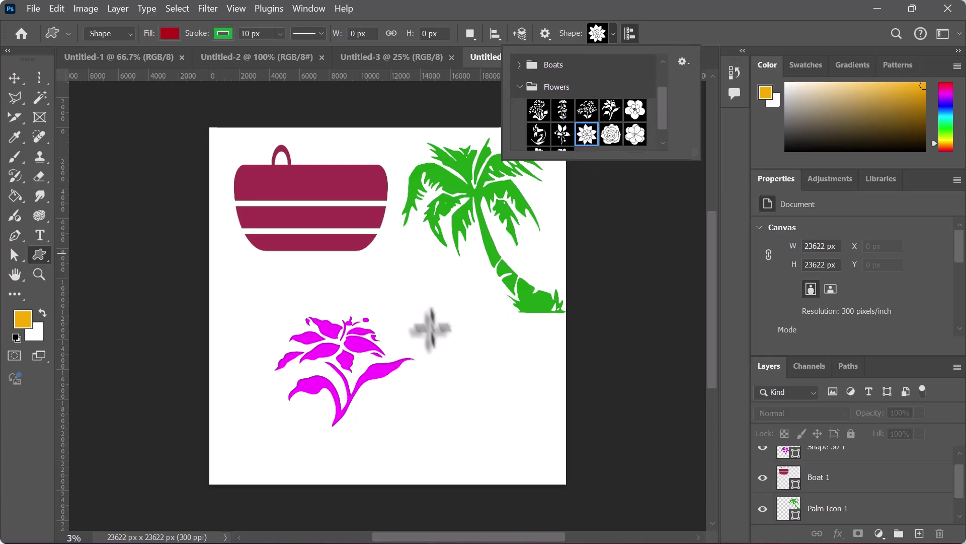
{"action": "left_click_drag", "start_coordinate": [430, 323], "coordinate": [532, 427]}
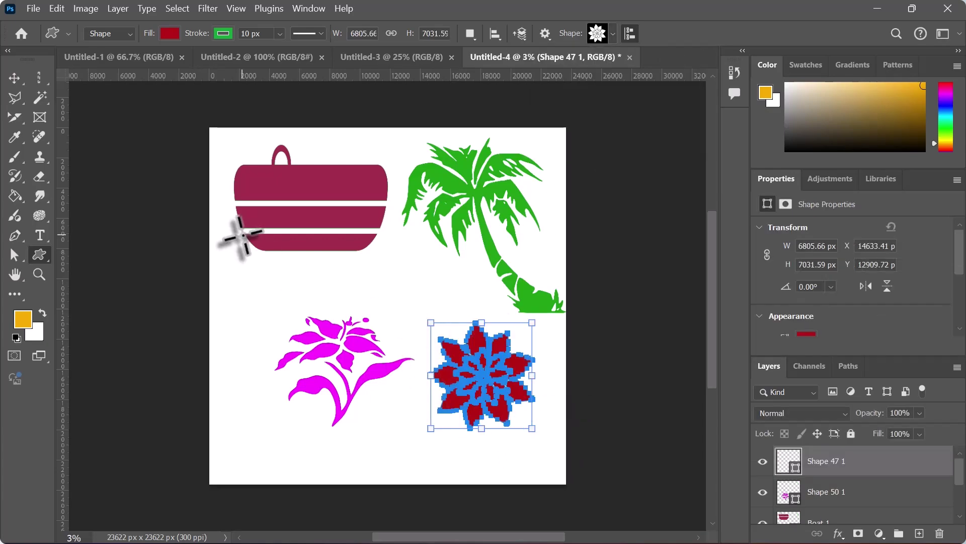
{"action": "left_click", "coordinate": [14, 79]}
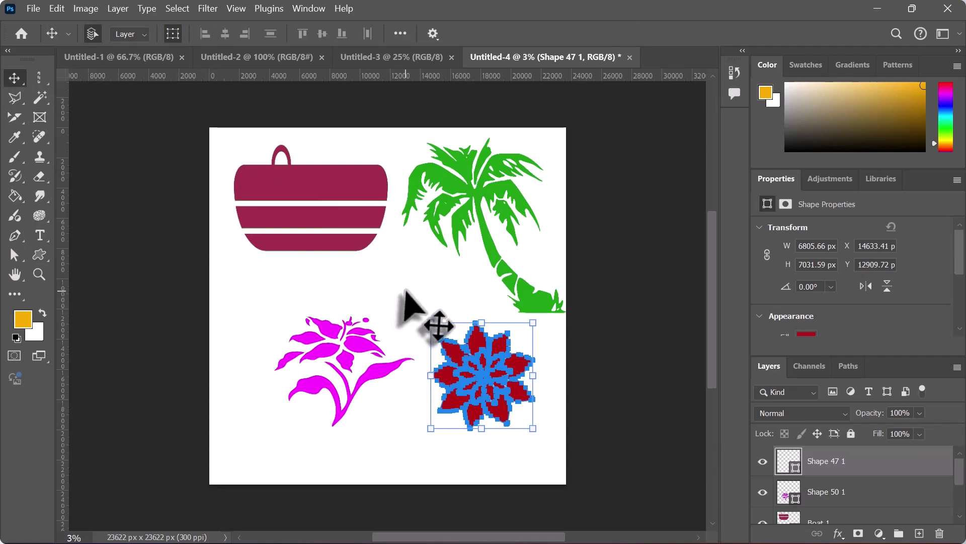
{"action": "left_click", "coordinate": [523, 433]}
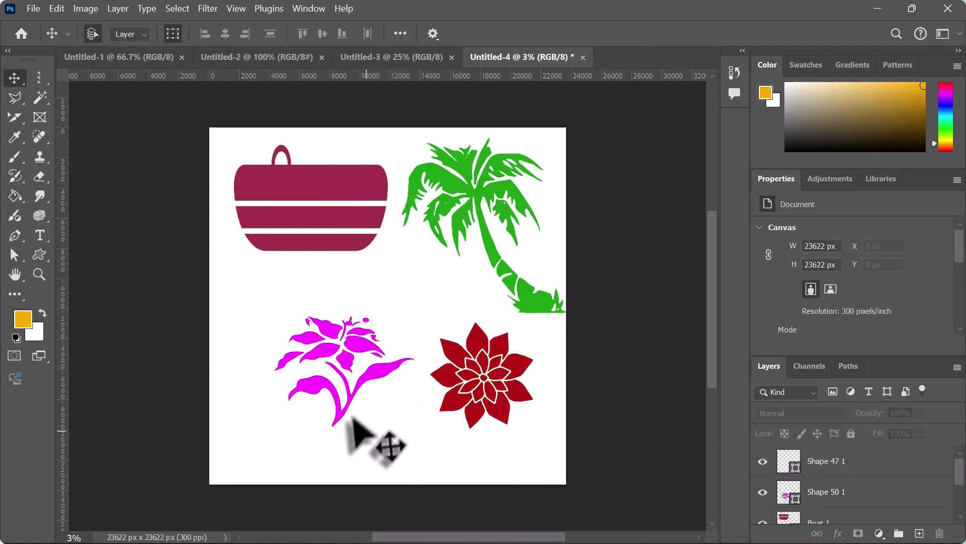